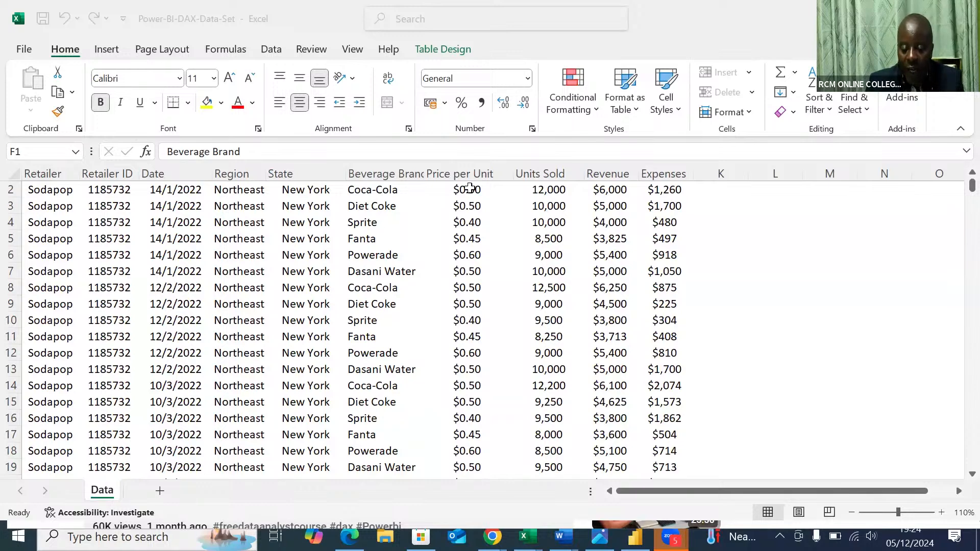
Step: Check how far the data extends by jumping to the last Price per Unit row and returning to the column header
click(470, 188)
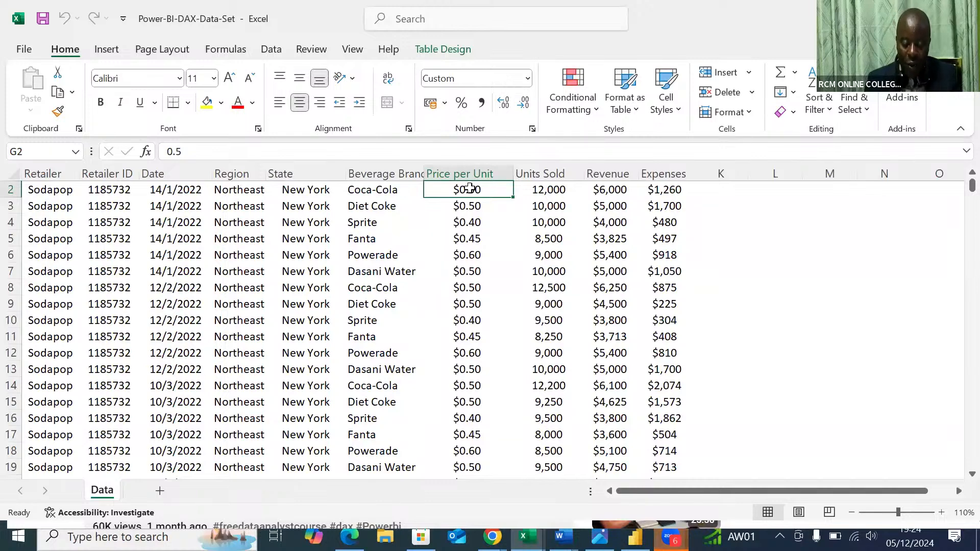
key(ctrl+Down)
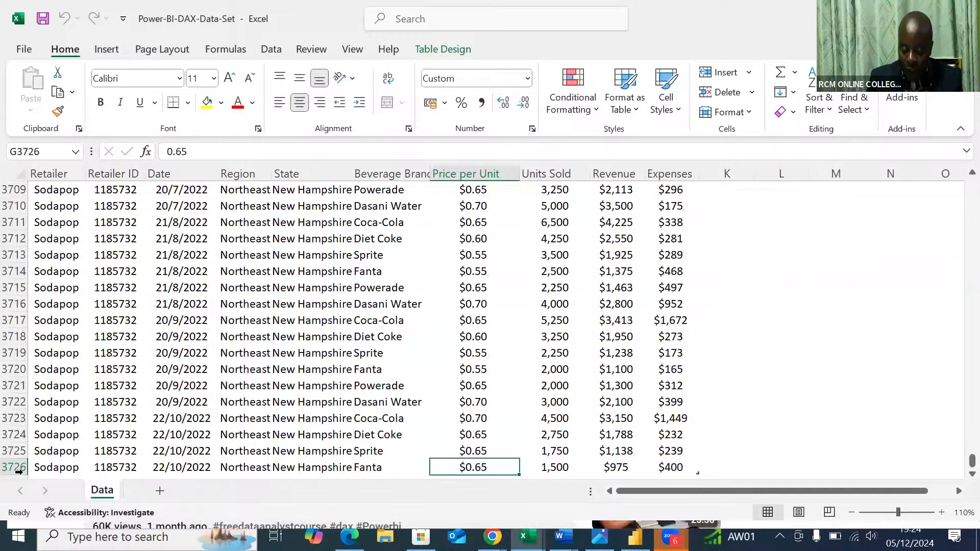
key(ctrl+Up)
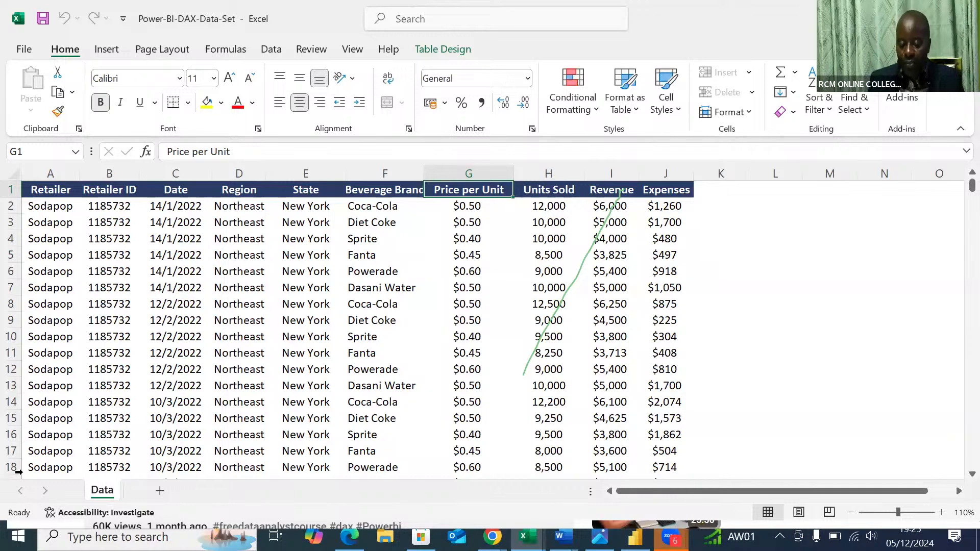
click(528, 32)
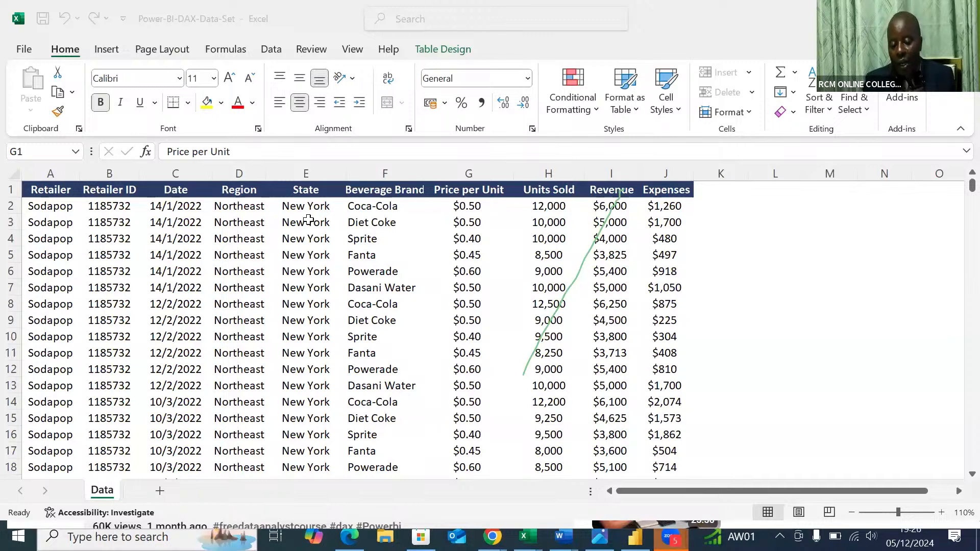
Step: Insert a PivotTable from Table1 on a new worksheet
click(308, 223)
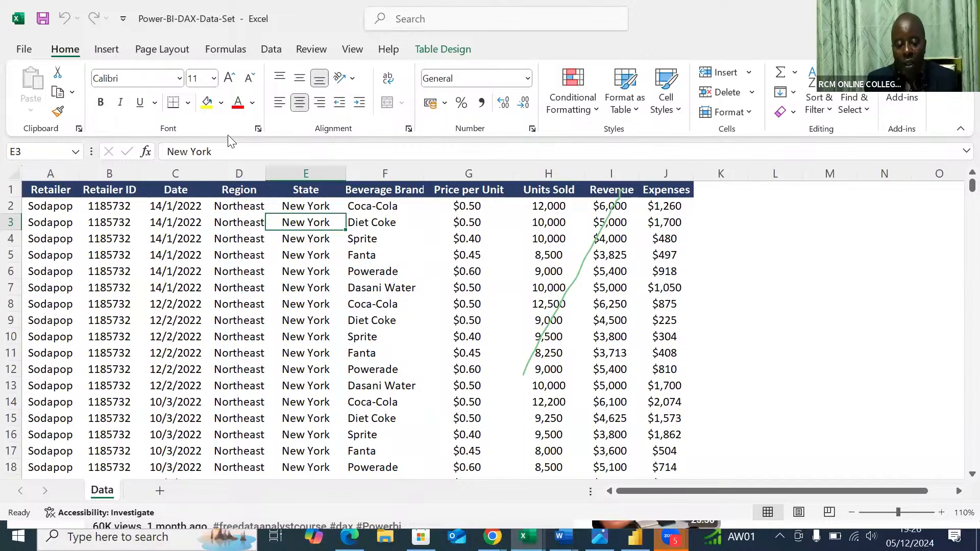
click(109, 49)
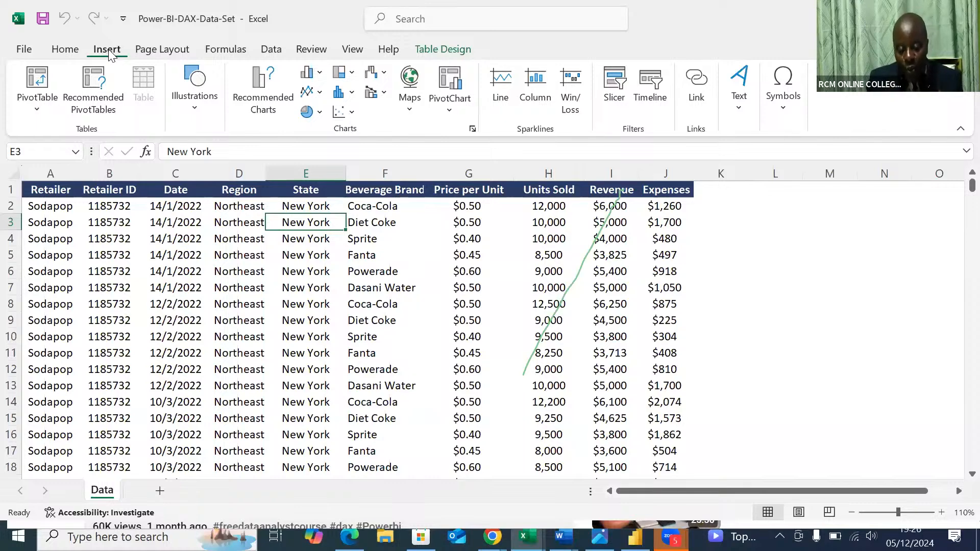
click(33, 81)
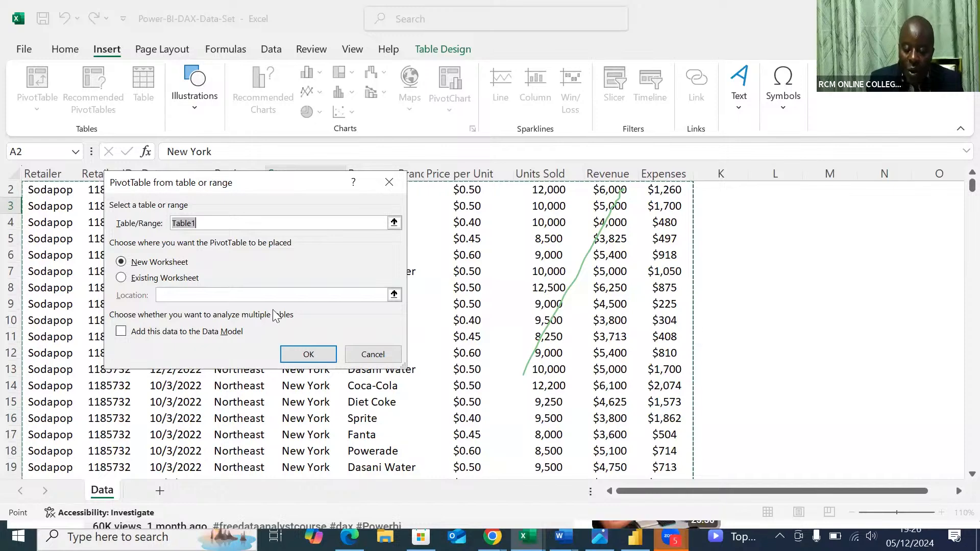
click(292, 359)
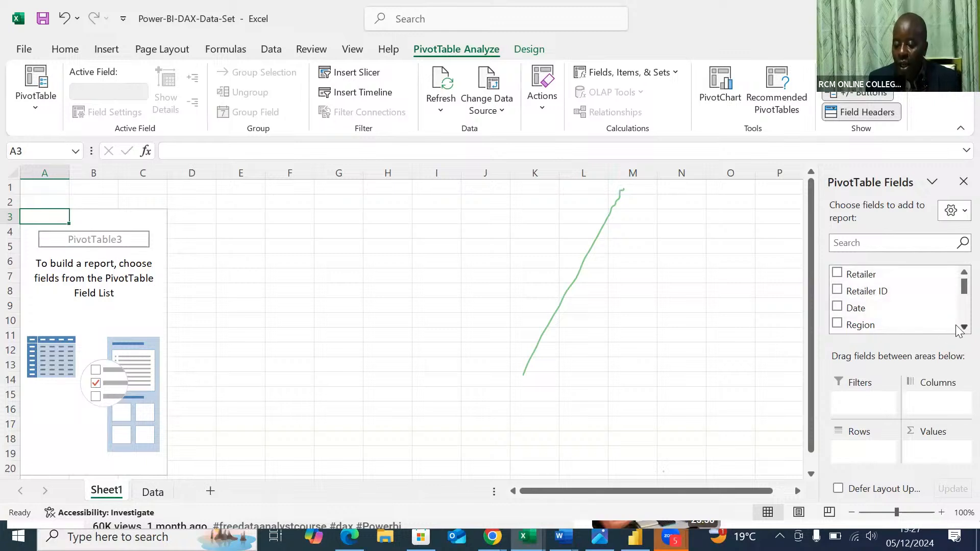
Step: Build the pivot table with Beverage Brand as rows and the sums of Units Sold and Revenue as values
scroll(957, 331, down, 1)
scroll(958, 331, down, 2)
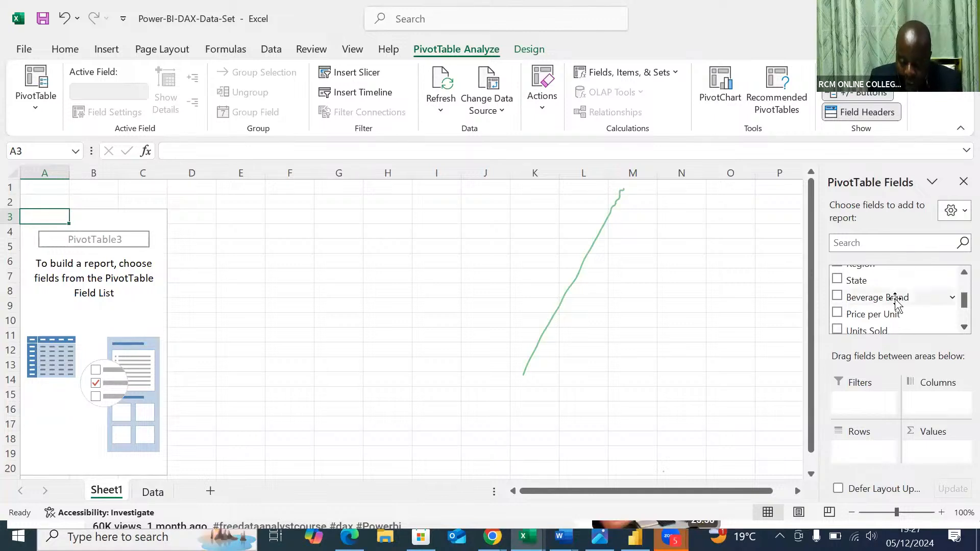
drag(897, 304, 882, 462)
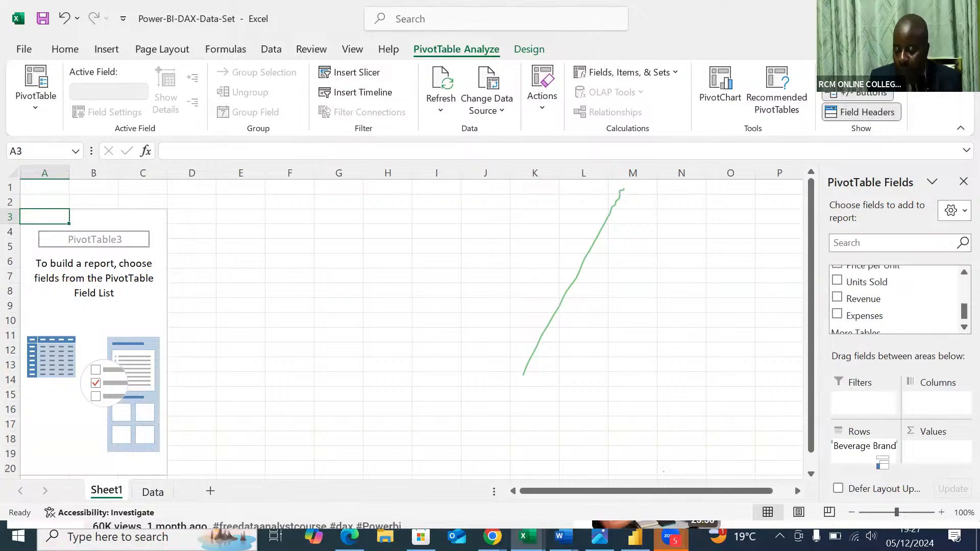
drag(882, 462, 865, 449)
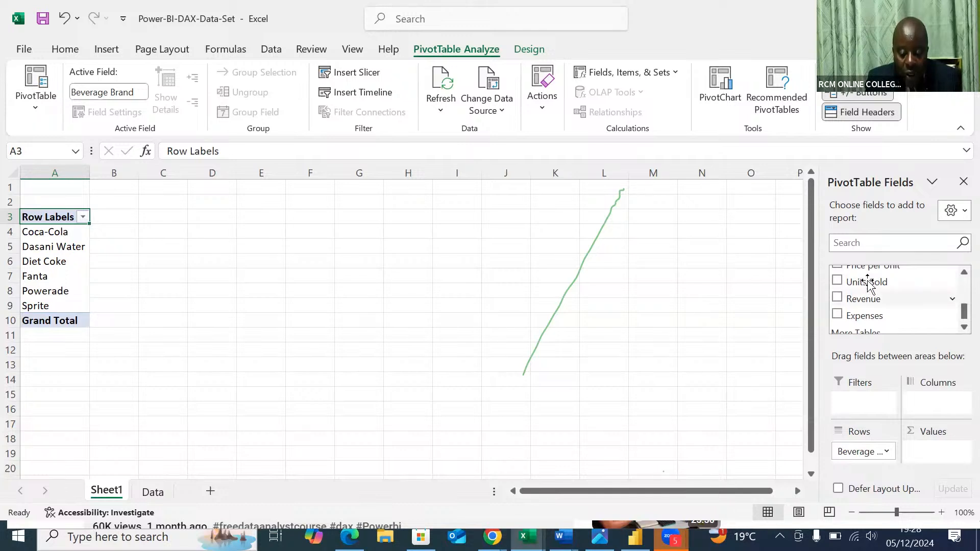
drag(867, 281, 930, 453)
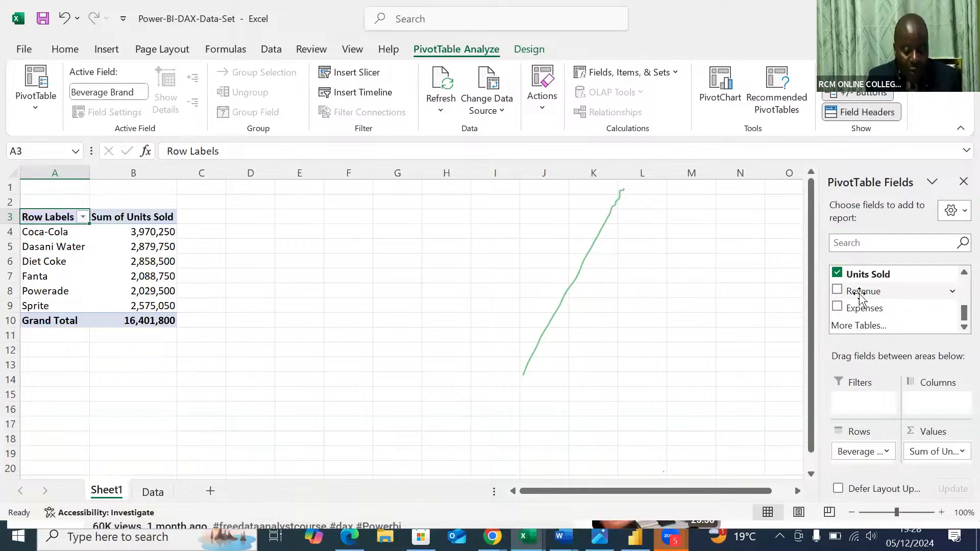
drag(861, 295, 929, 456)
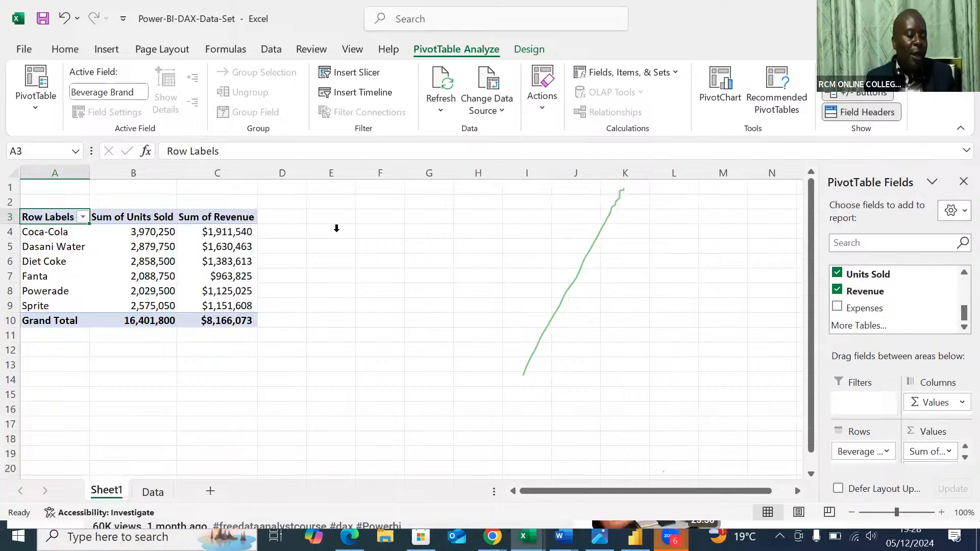
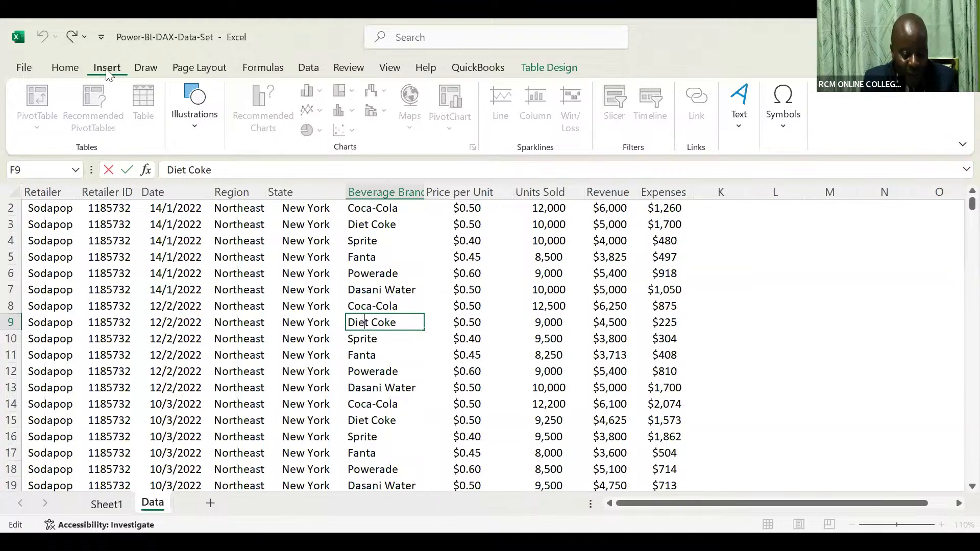
double_click(106, 70)
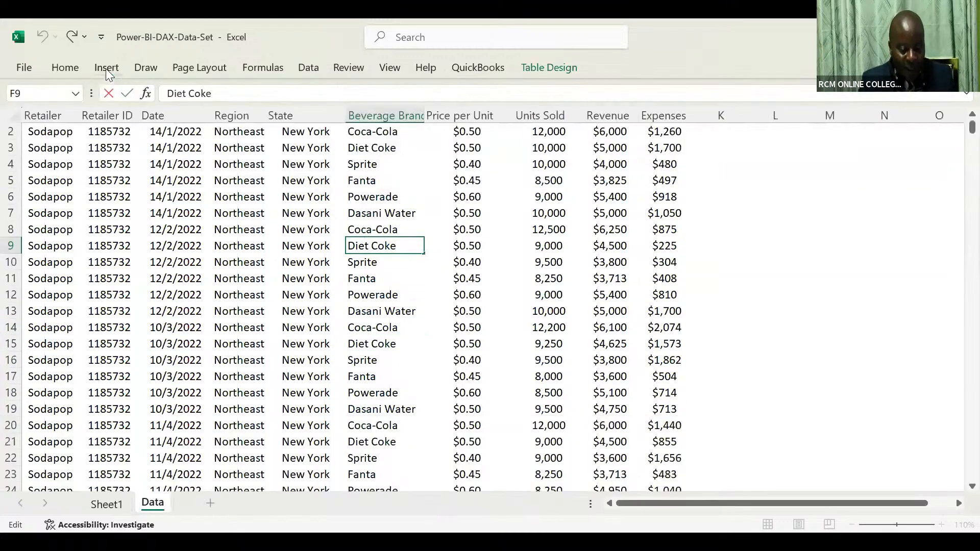
click(107, 68)
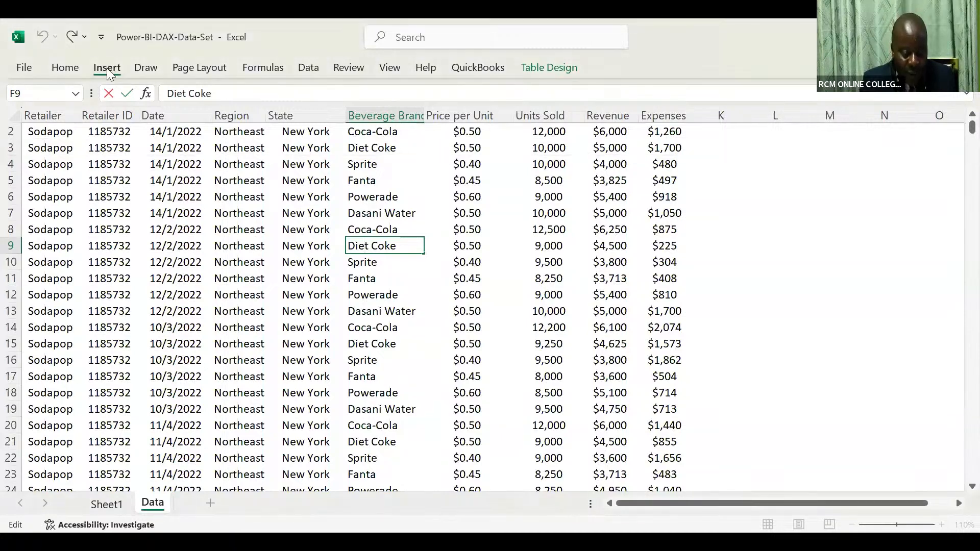
click(106, 69)
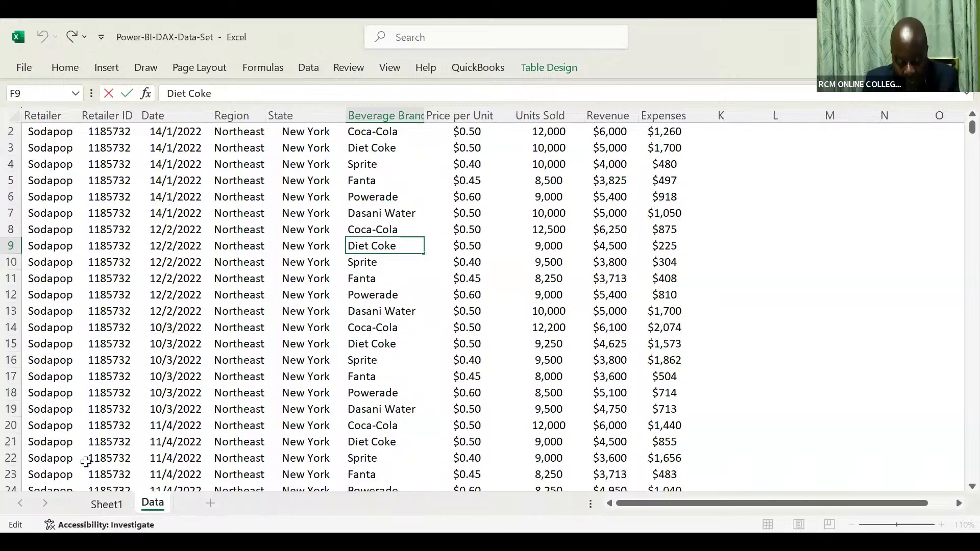
click(115, 505)
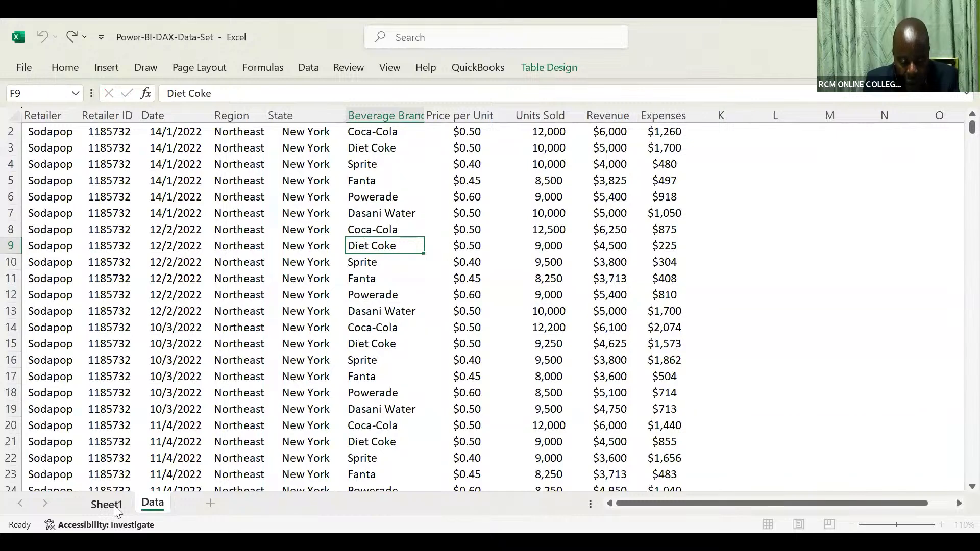
click(116, 506)
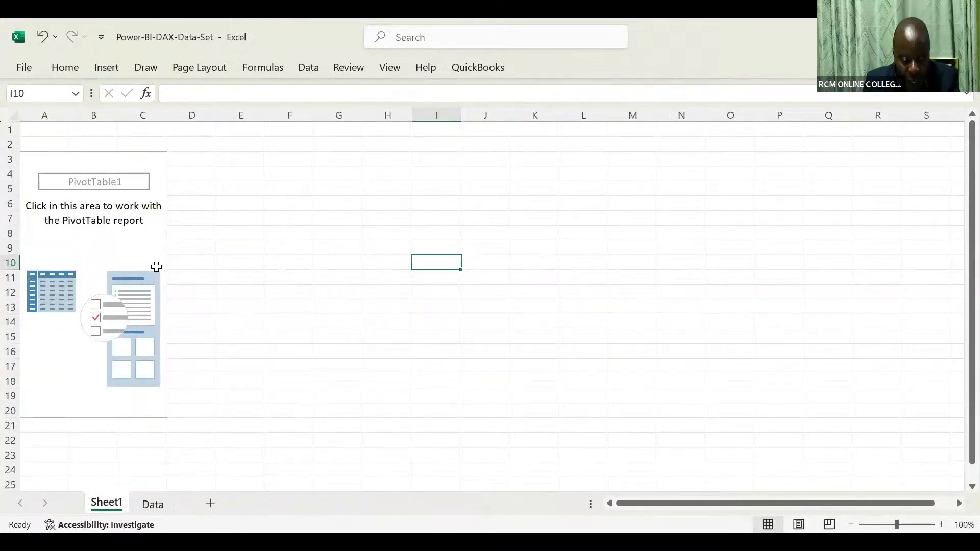
click(106, 68)
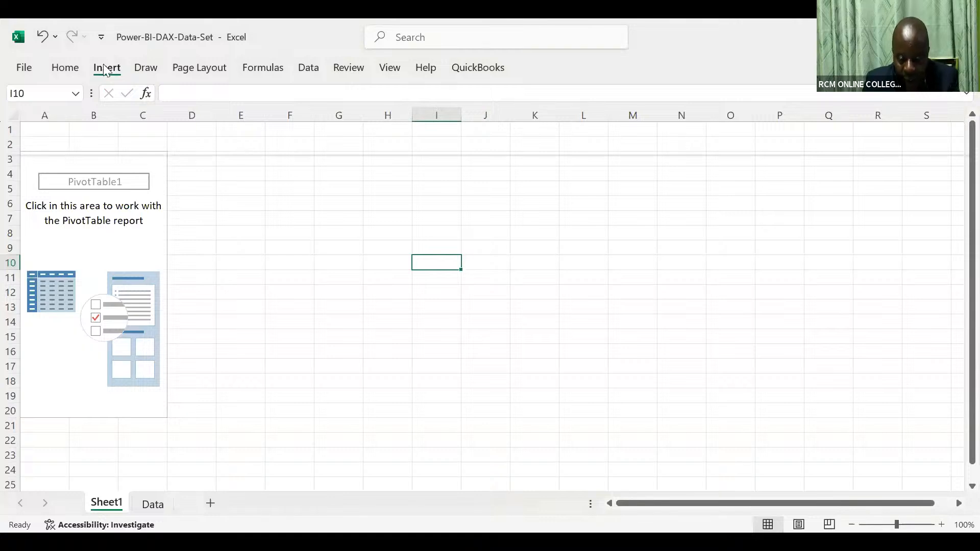
click(152, 499)
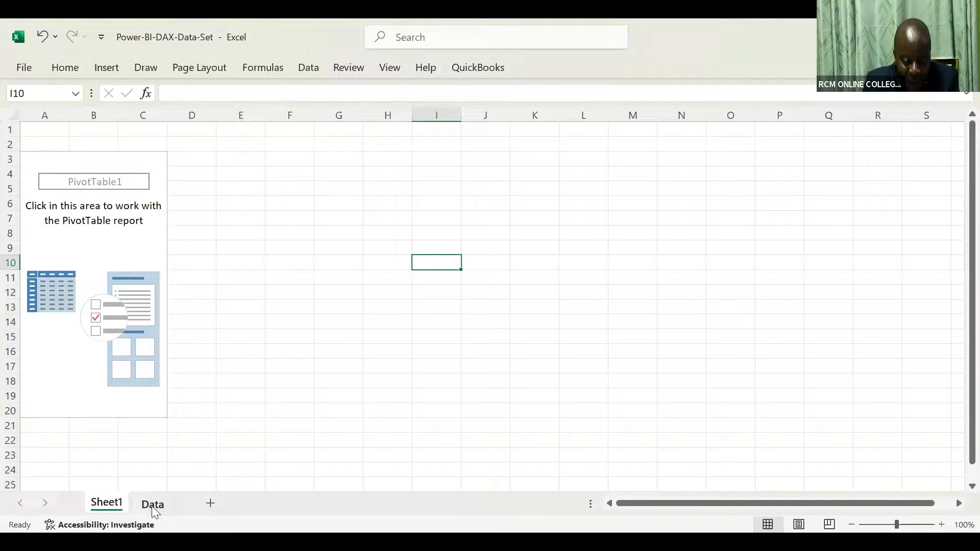
click(152, 505)
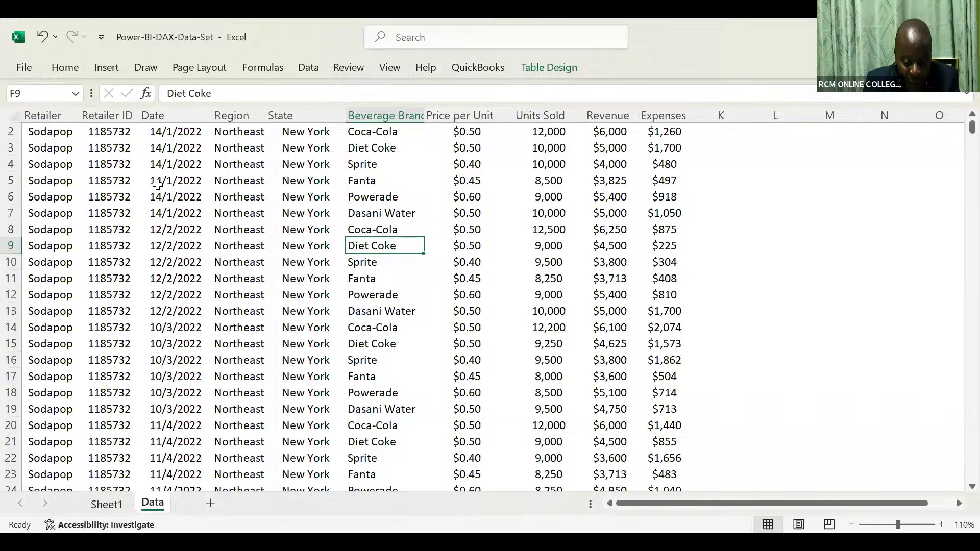
click(152, 213)
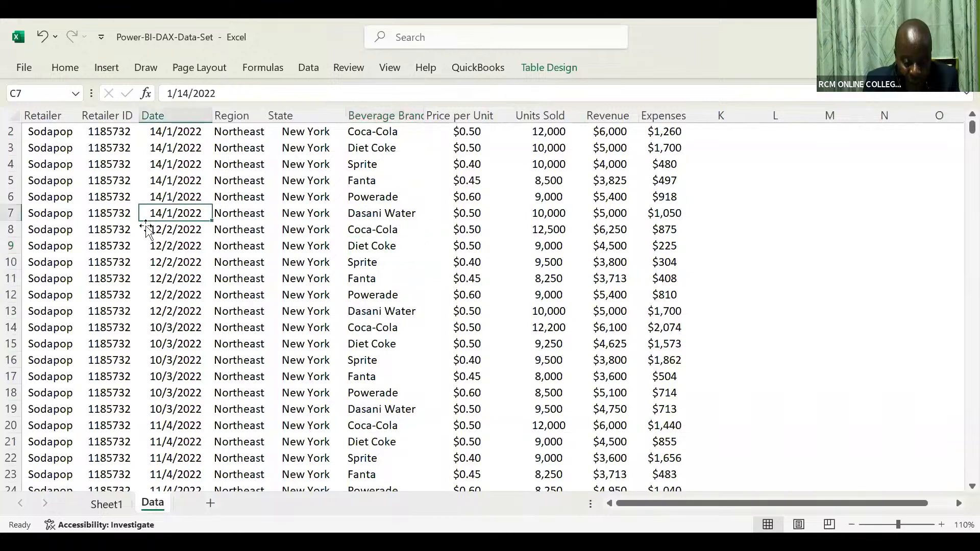
Step: Delete Sheet1 with its empty pivot table and select a Beverage Brand cell in the Data sheet's table
click(107, 505)
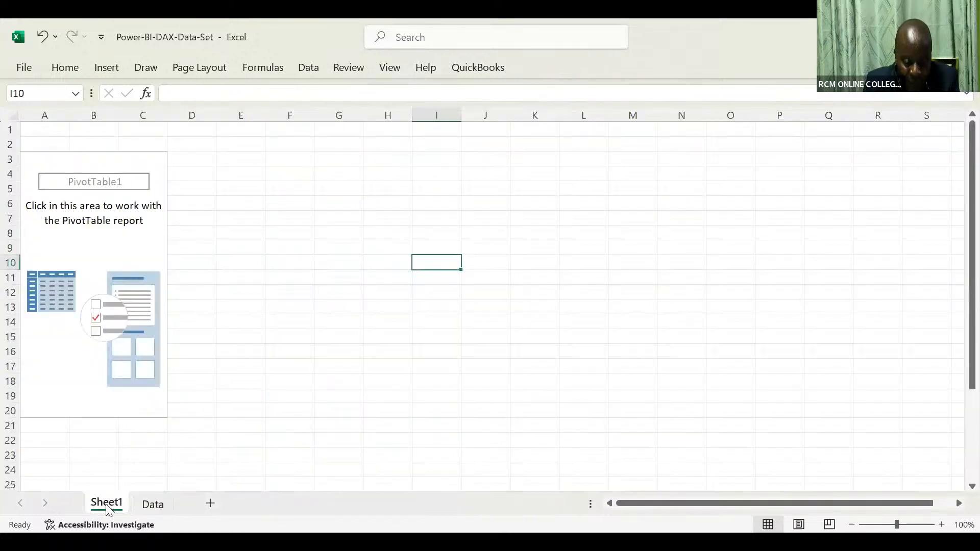
click(471, 321)
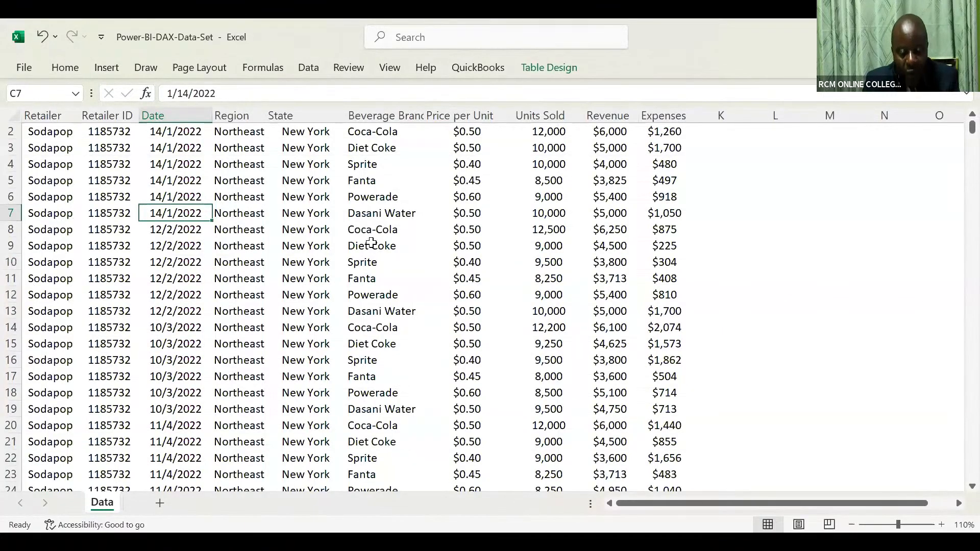
click(367, 246)
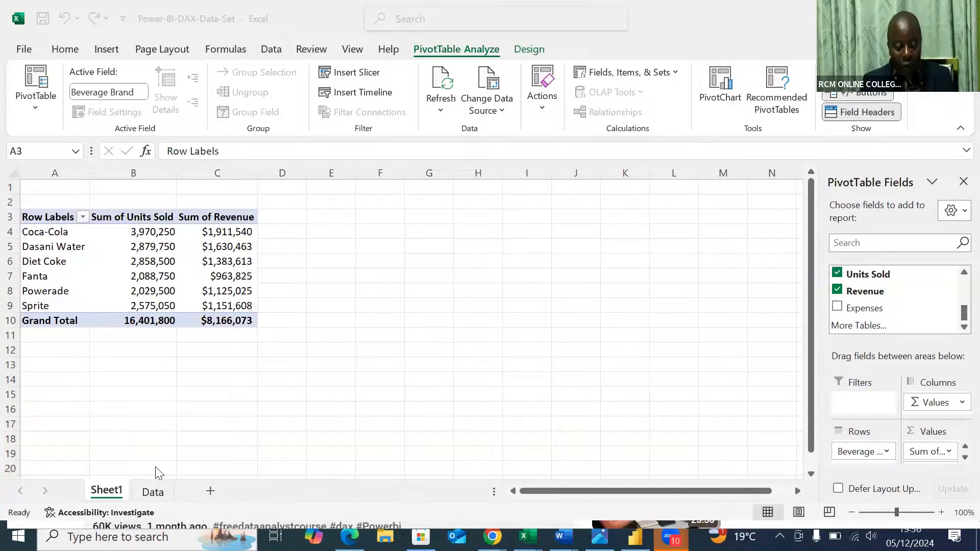
Step: Return to the Data sheet and insert another PivotTable from Table1 on a new worksheet
click(155, 493)
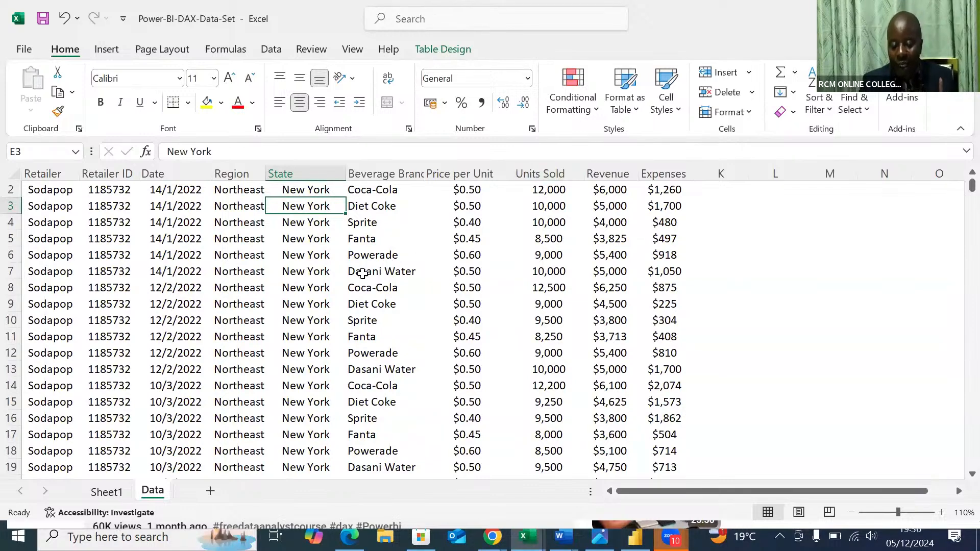
click(363, 274)
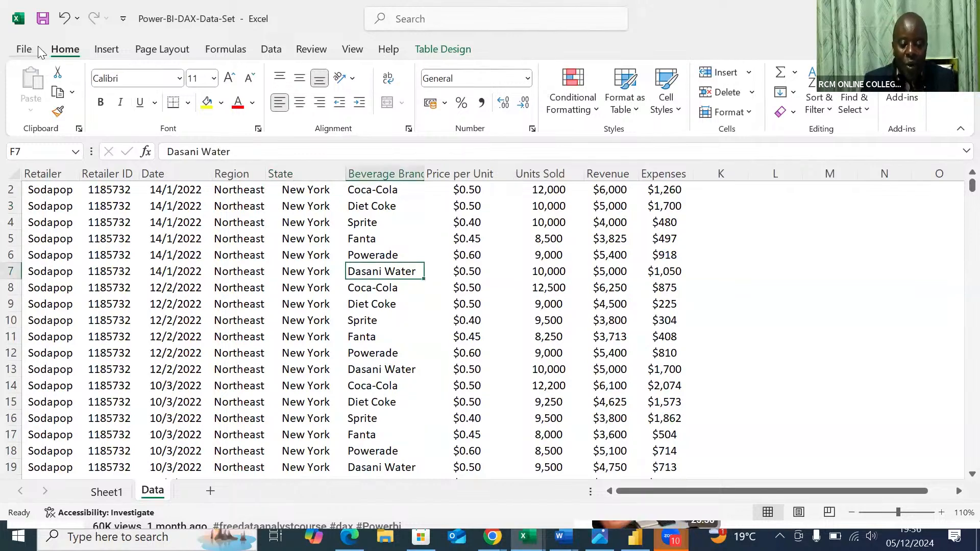
click(106, 52)
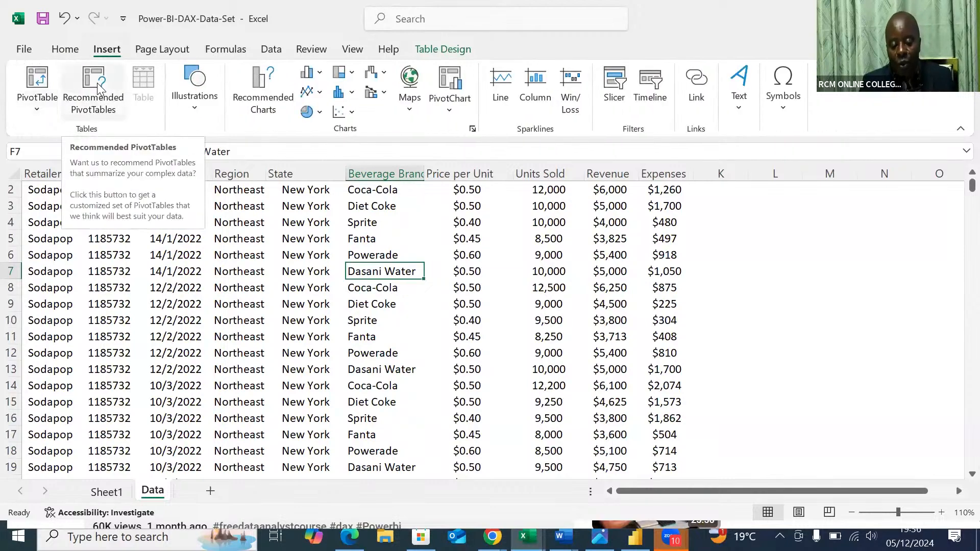
click(32, 88)
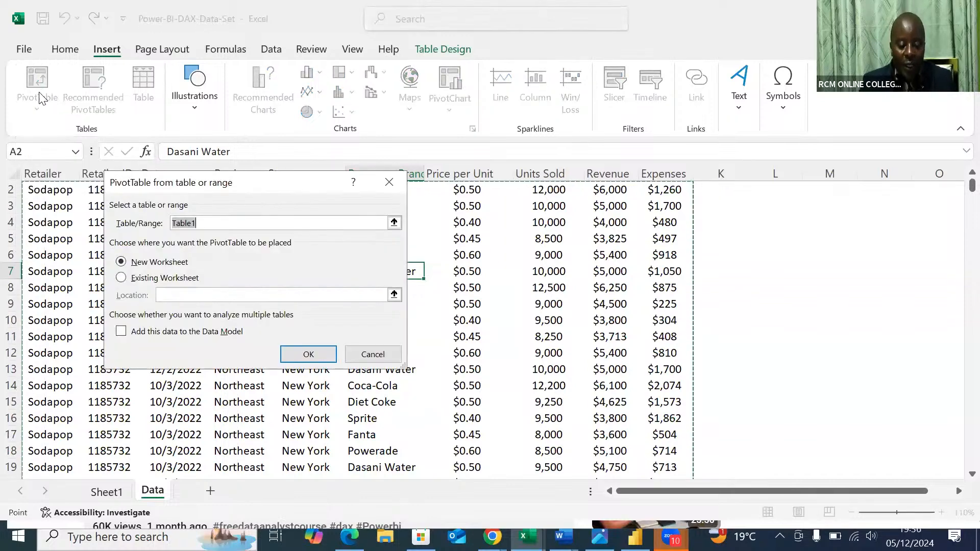
click(308, 354)
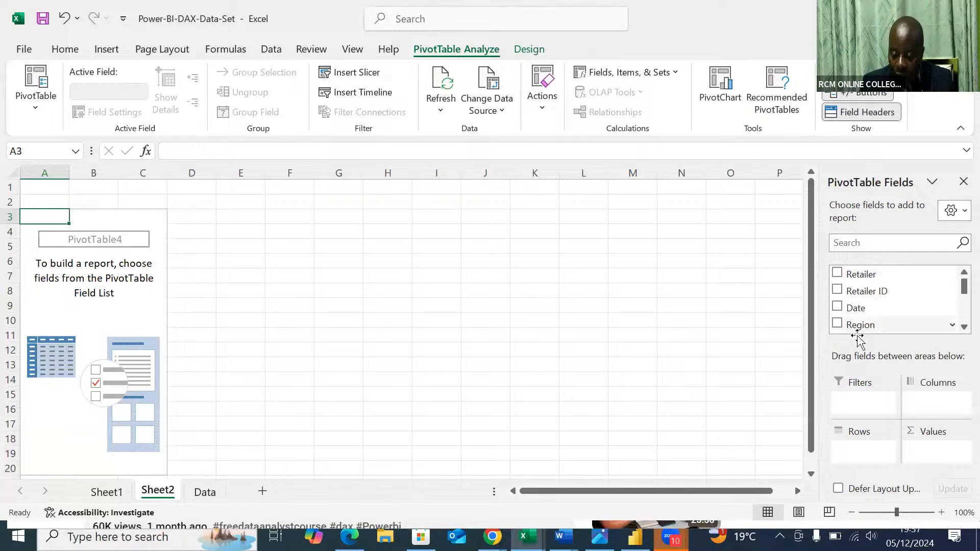
Step: Add the Beverage Brand field to the rows of the new pivot table on Sheet2
click(959, 327)
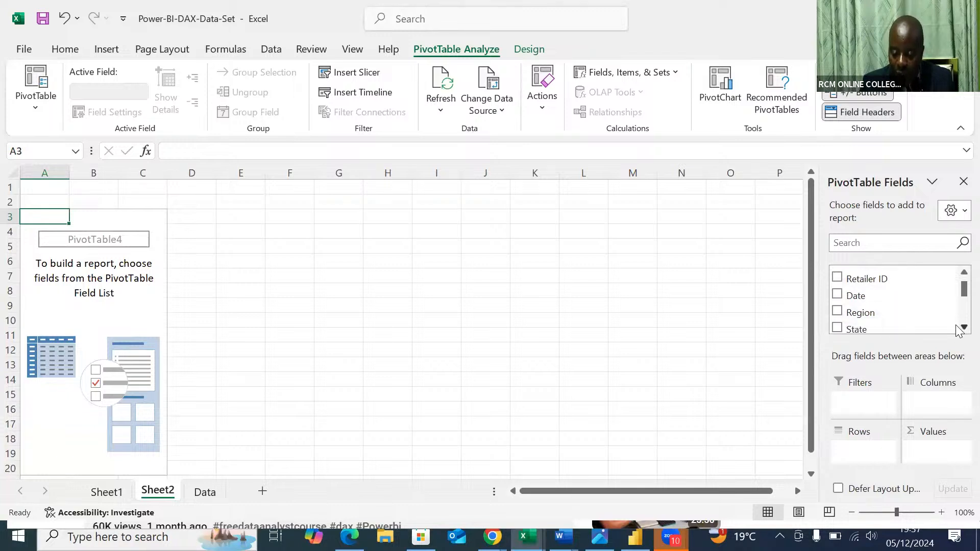
click(958, 329)
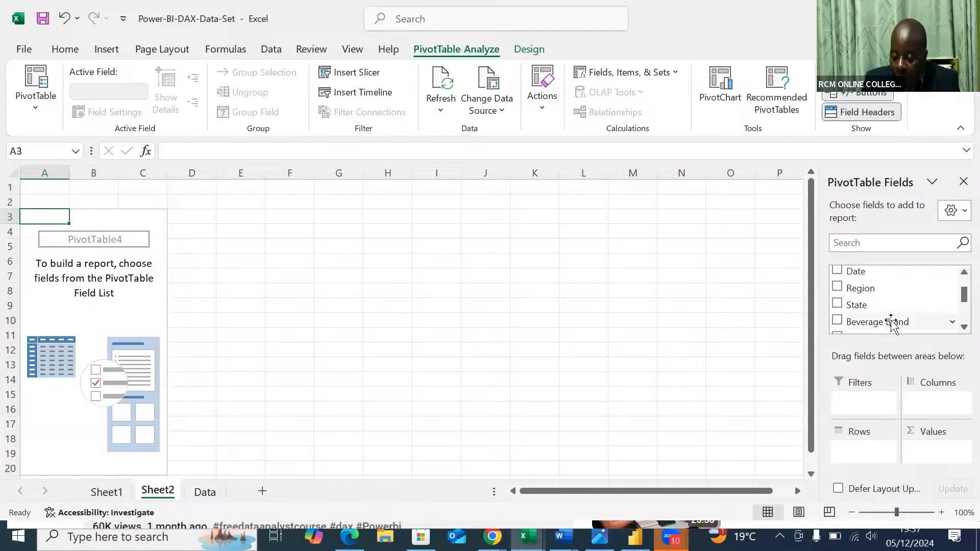
drag(891, 323, 863, 453)
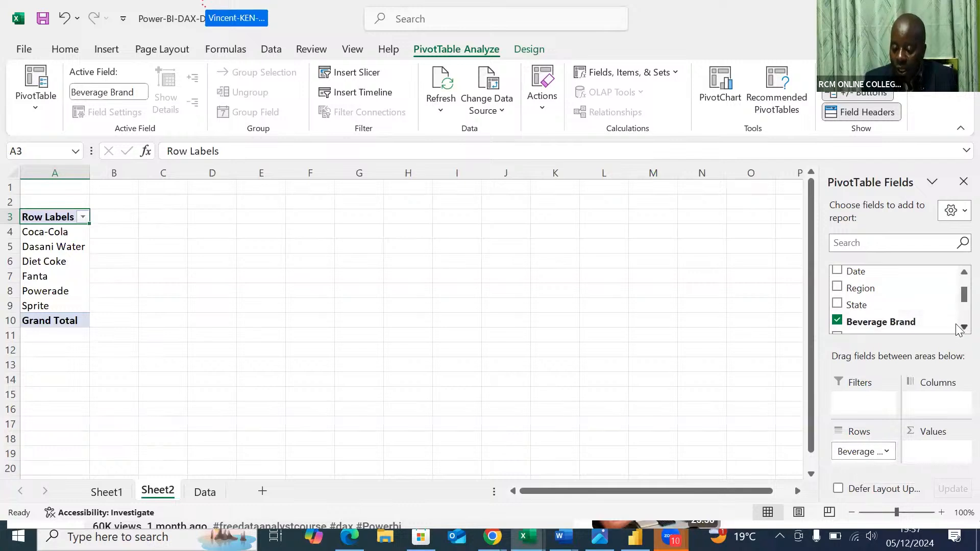
scroll(957, 331, down, 2)
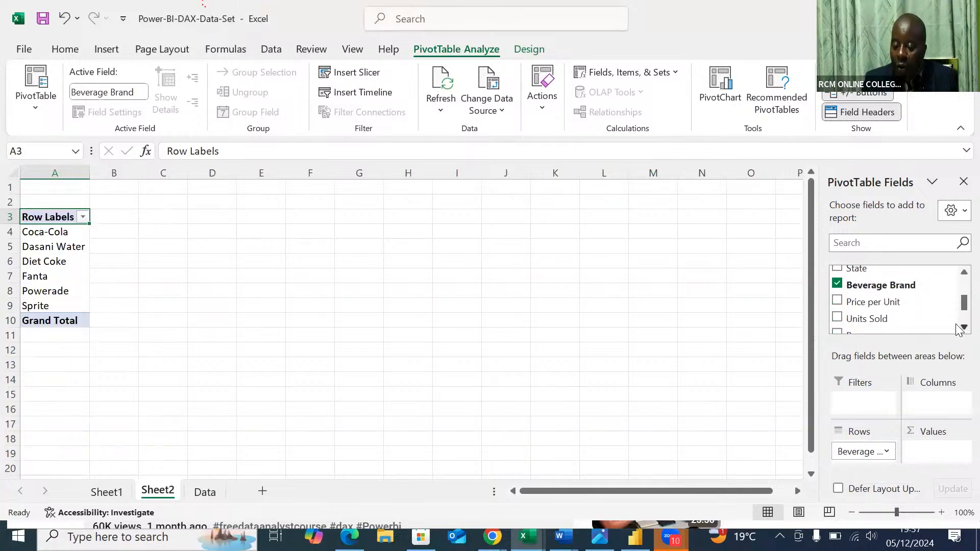
Step: Add the sums of Revenue and Units Sold to the values of the Sheet2 pivot table
scroll(958, 329, down, 1)
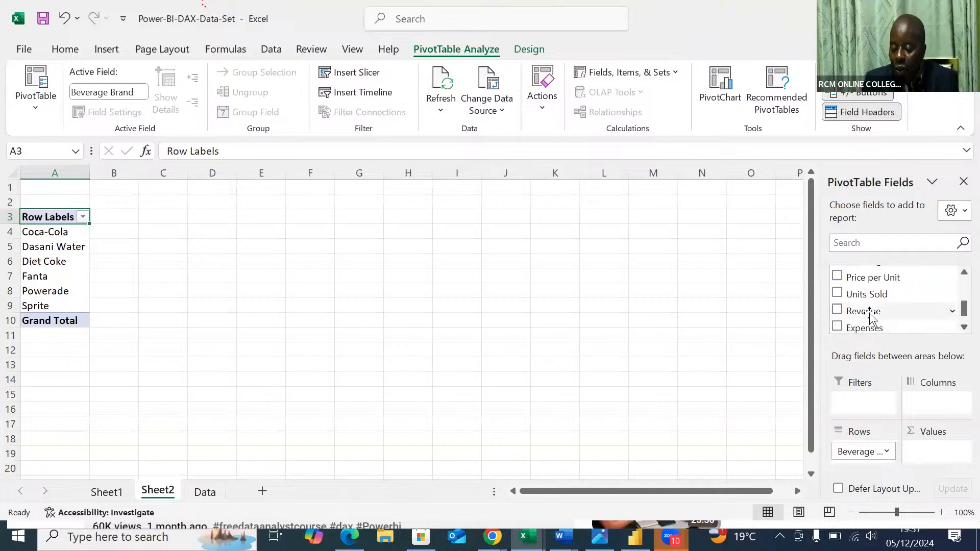
drag(871, 318, 926, 449)
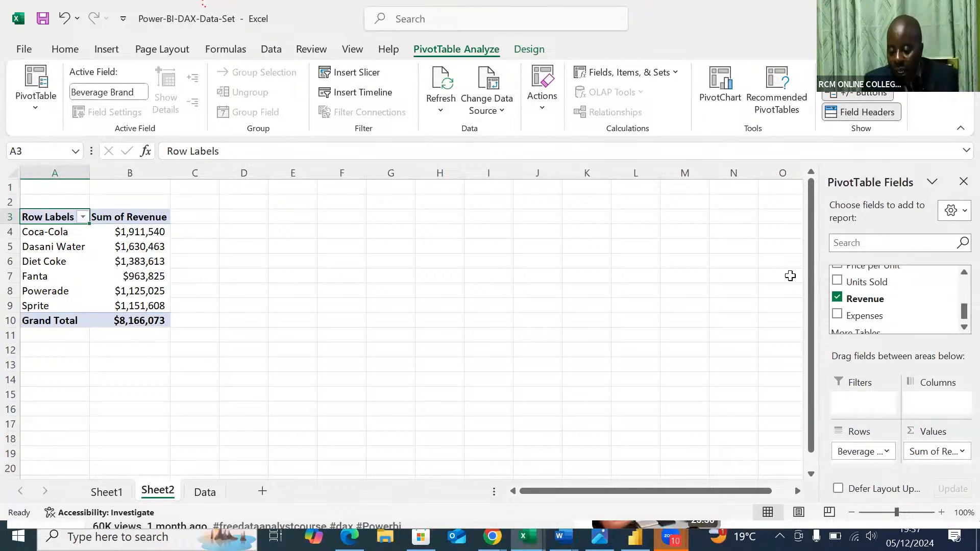
mouse_move(856, 286)
mouse_down()
mouse_move(930, 389)
mouse_move(935, 462)
mouse_move(932, 453)
mouse_up()
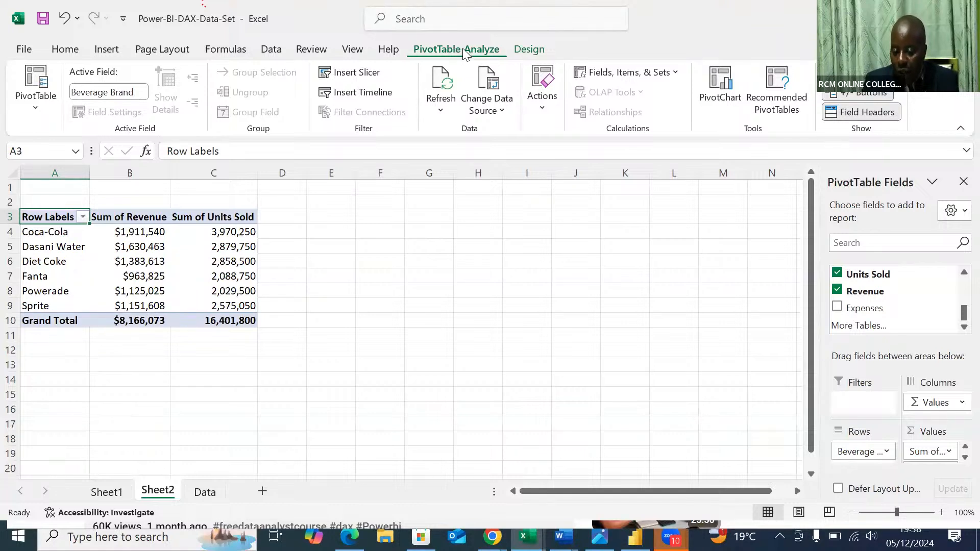
Step: Insert a clustered column PivotChart from the Sheet2 pivot table and place it beside the table, clear of its data
click(721, 81)
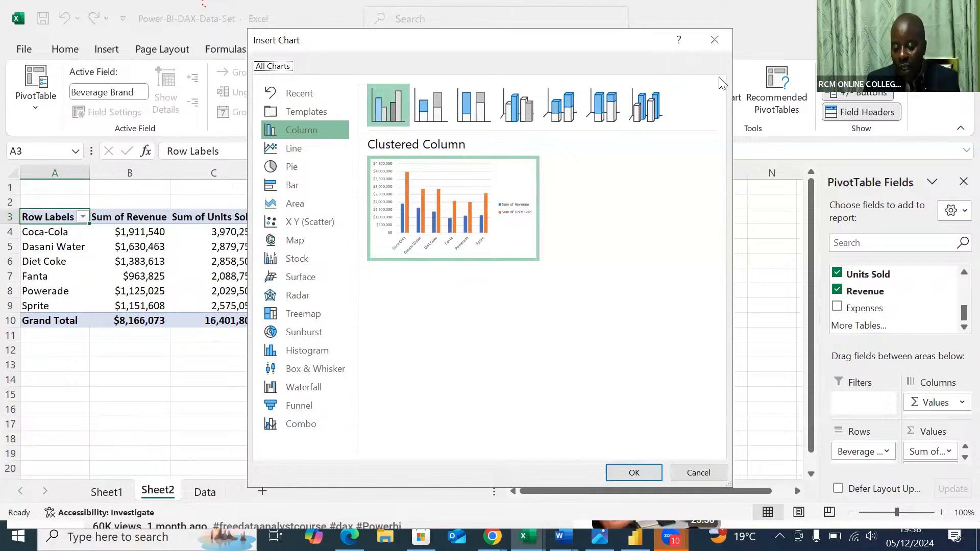
click(620, 473)
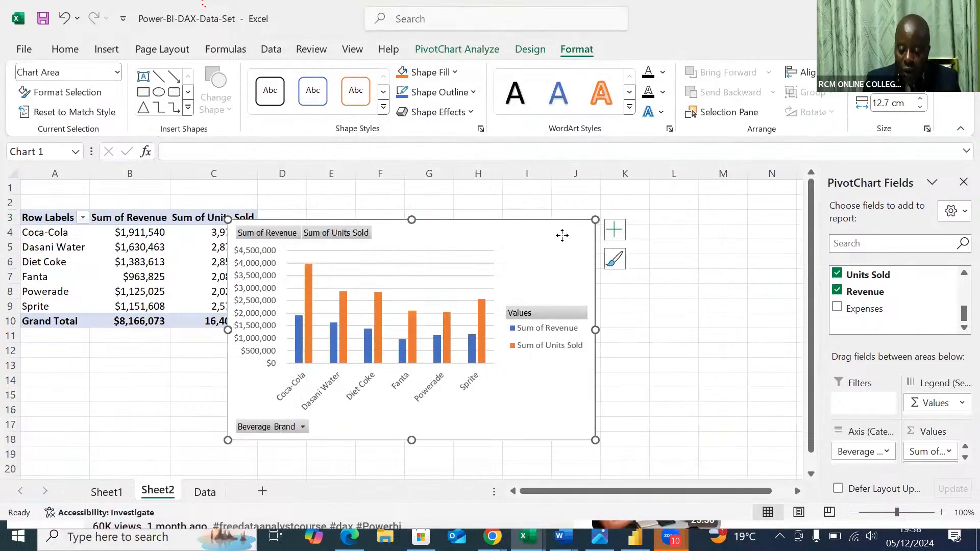
drag(561, 236, 697, 208)
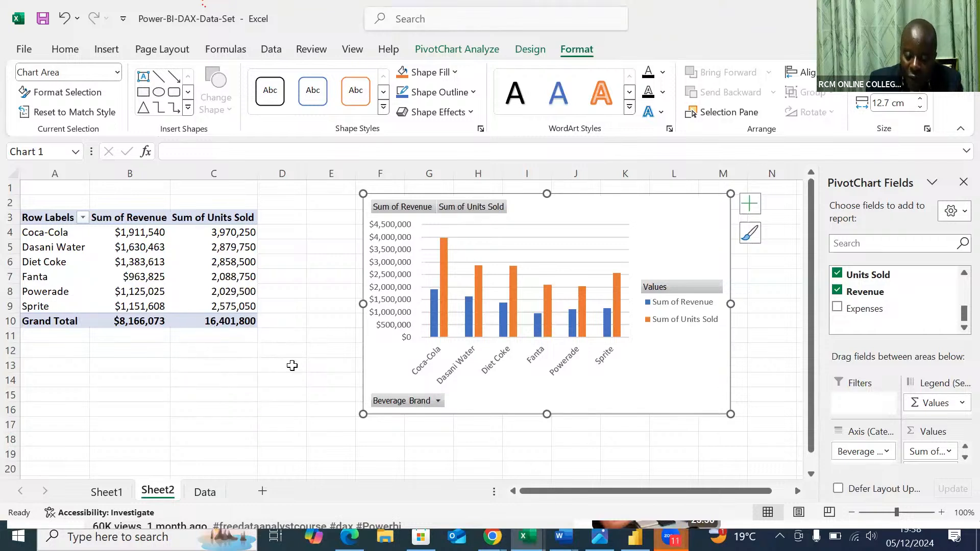
Step: Filter the chart's Beverage Brand field to exclude Dasani Water and Diet Coke
click(438, 401)
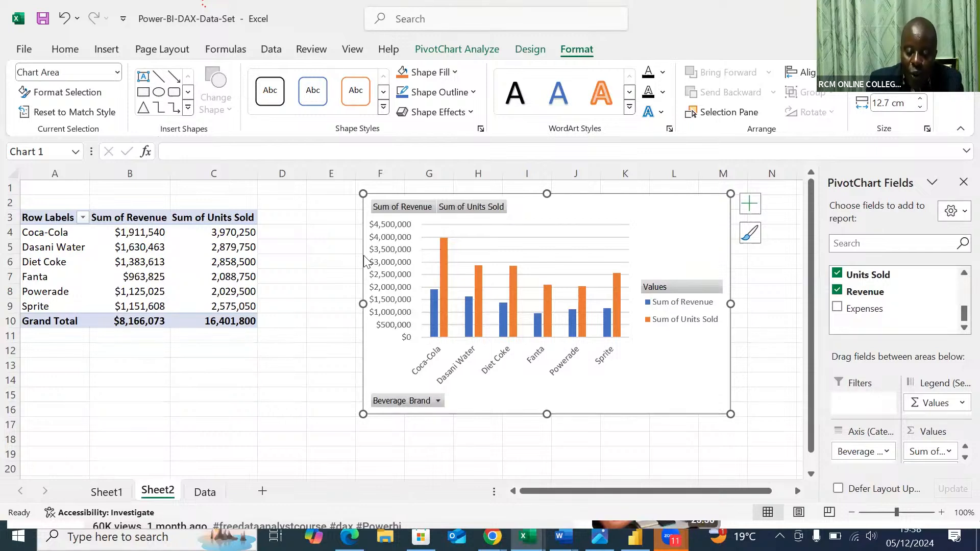
click(274, 265)
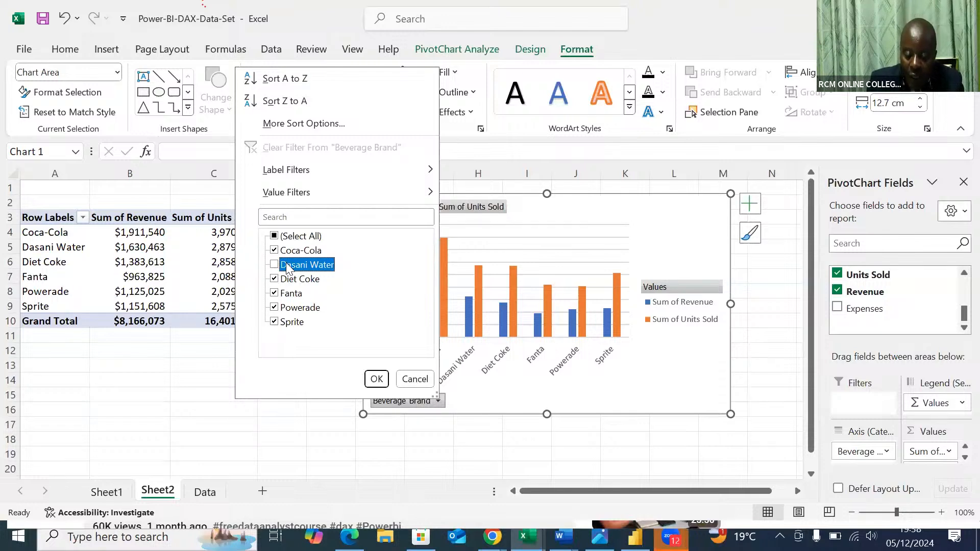
click(275, 279)
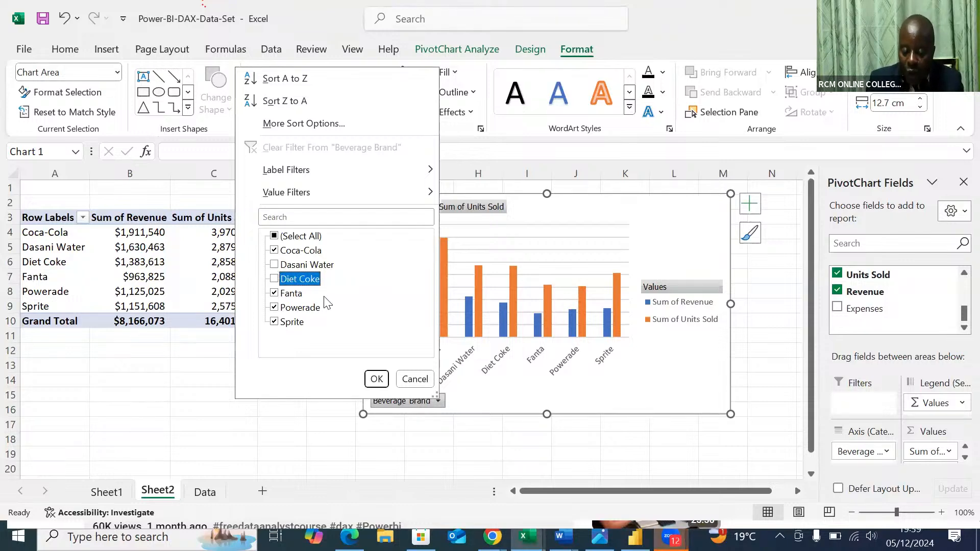
click(375, 378)
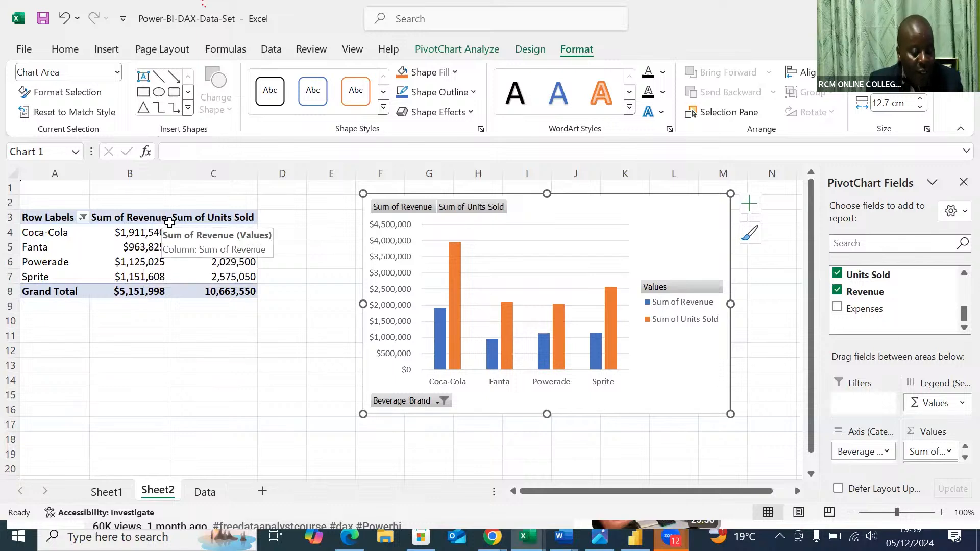
Step: Change the chart's Beverage Brand filter so that only Fanta and Sprite are selected
click(443, 401)
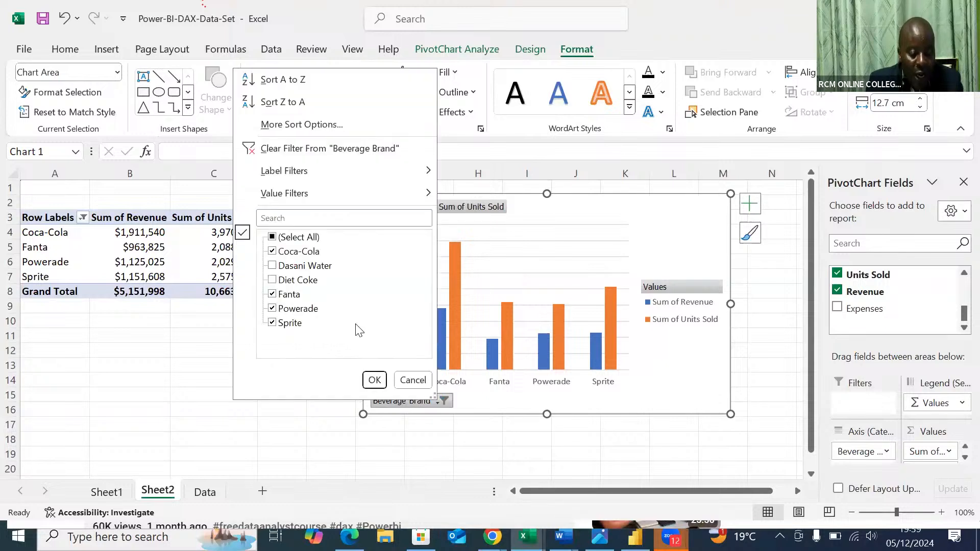
click(273, 251)
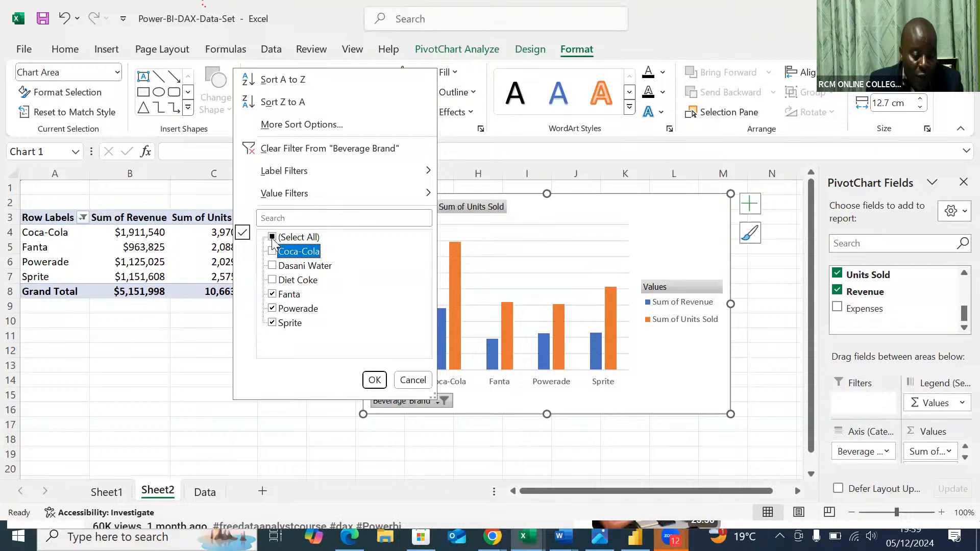
click(272, 237)
click(272, 238)
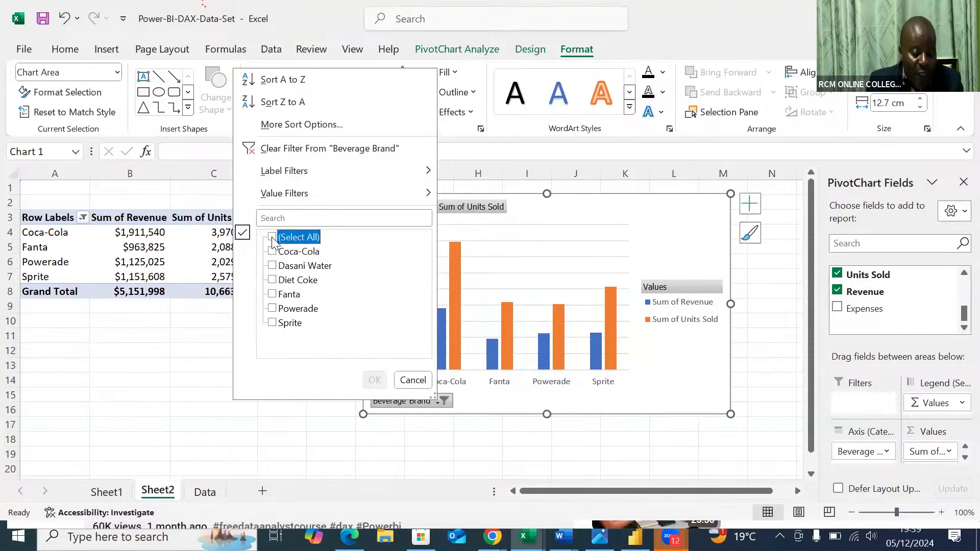
click(272, 323)
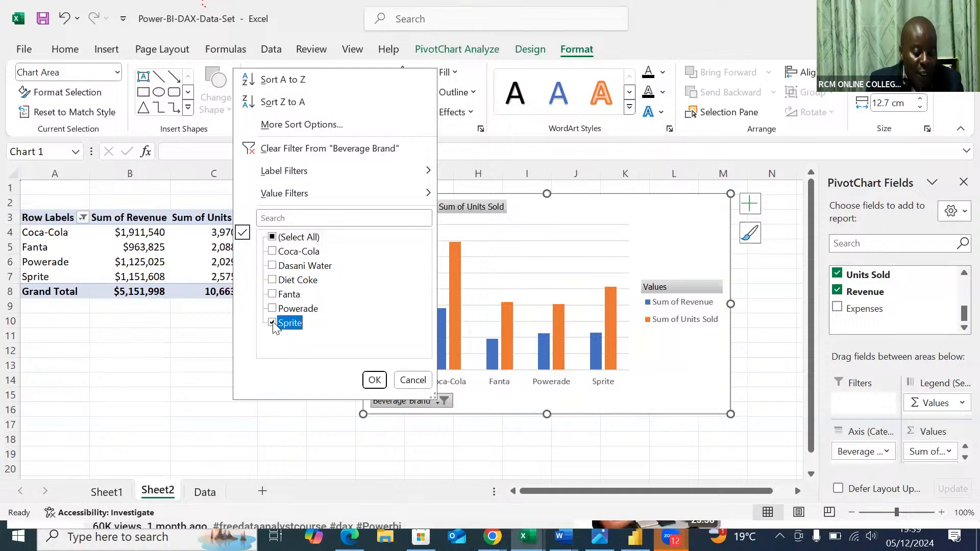
click(273, 294)
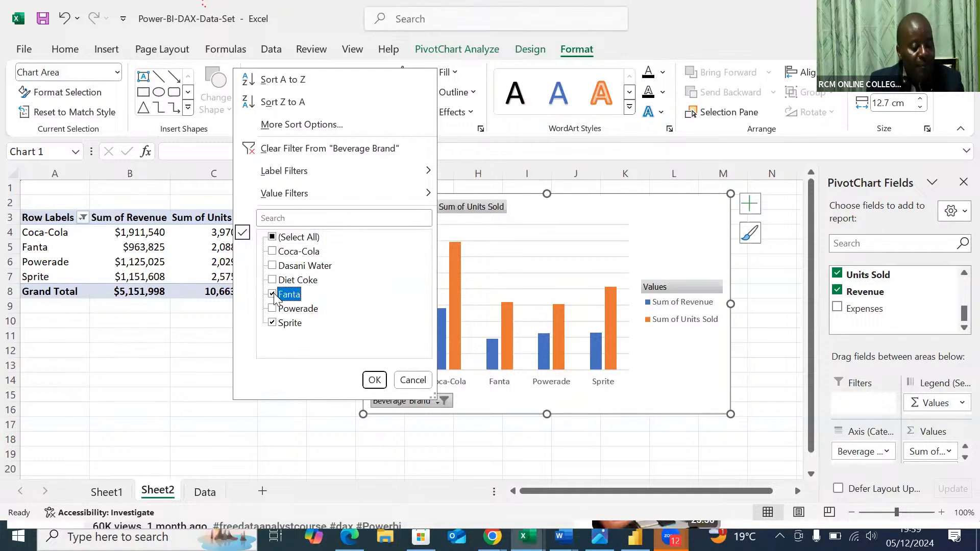
click(372, 380)
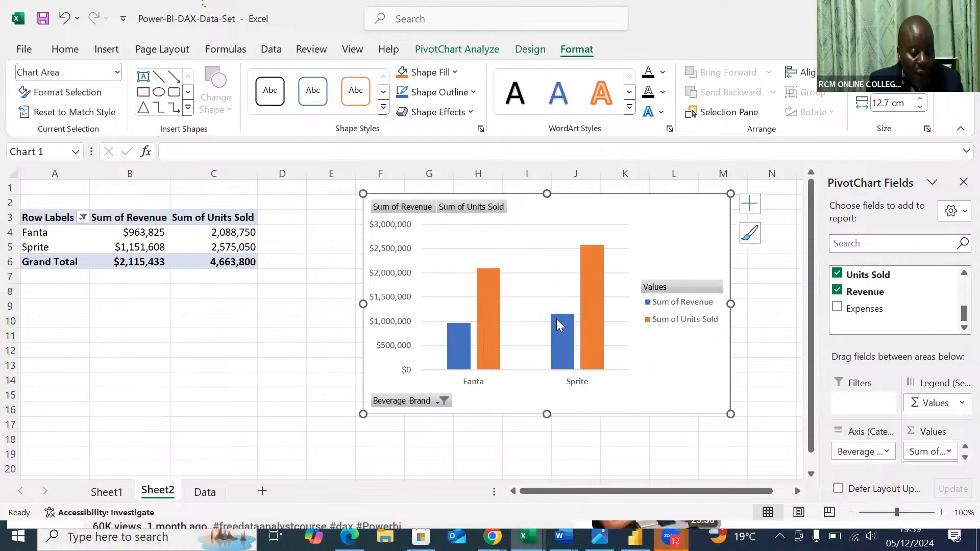
mouse_move(558, 325)
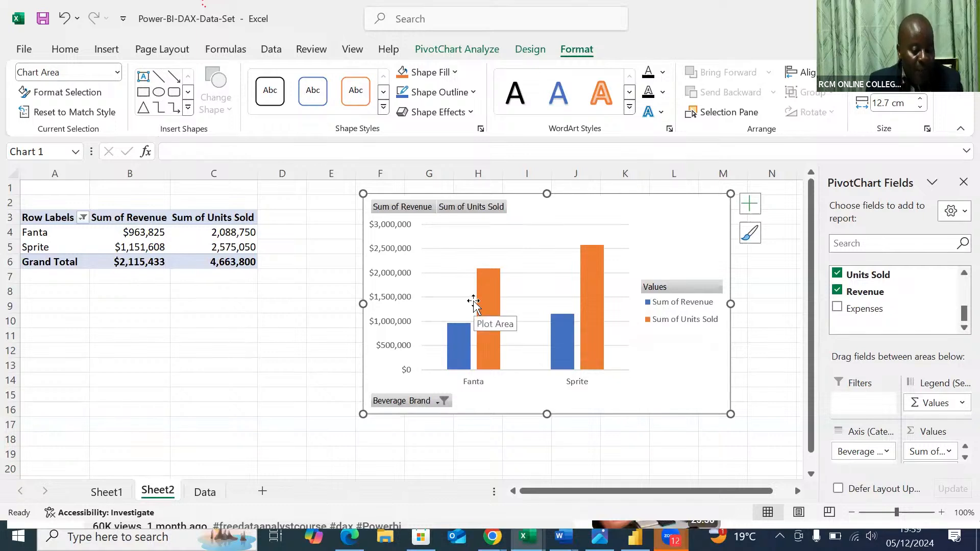
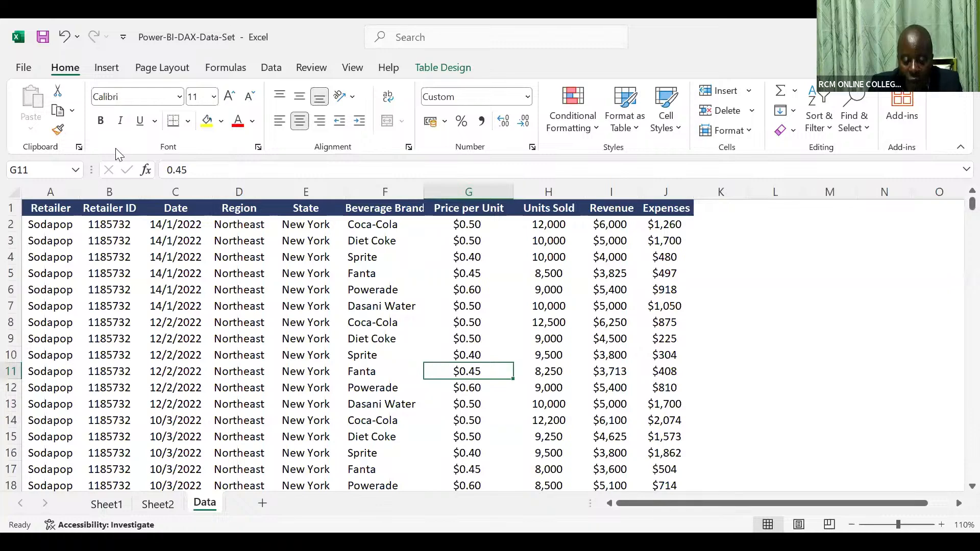
Step: Insert another PivotTable from Table1 of the Data sheet on a new worksheet
key(alt+n)
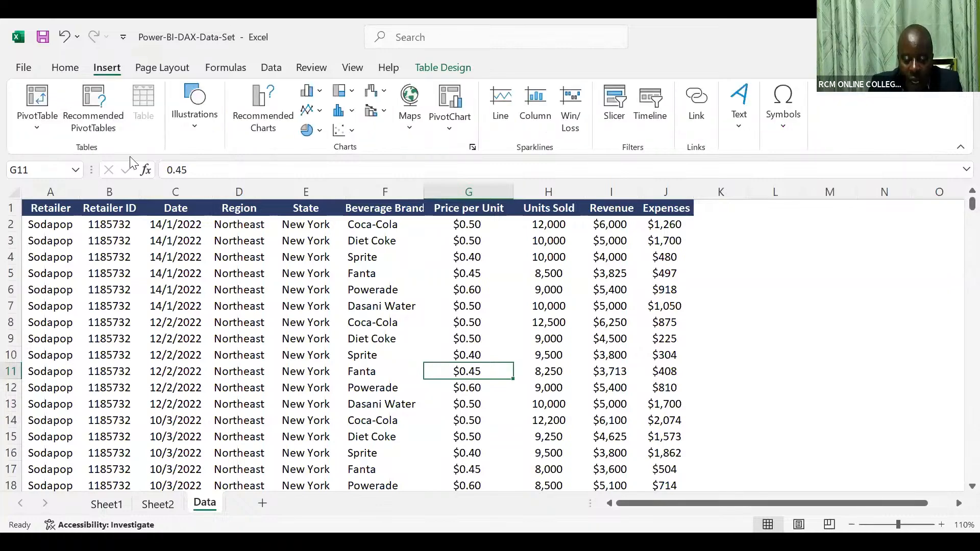
key(v)
key(t)
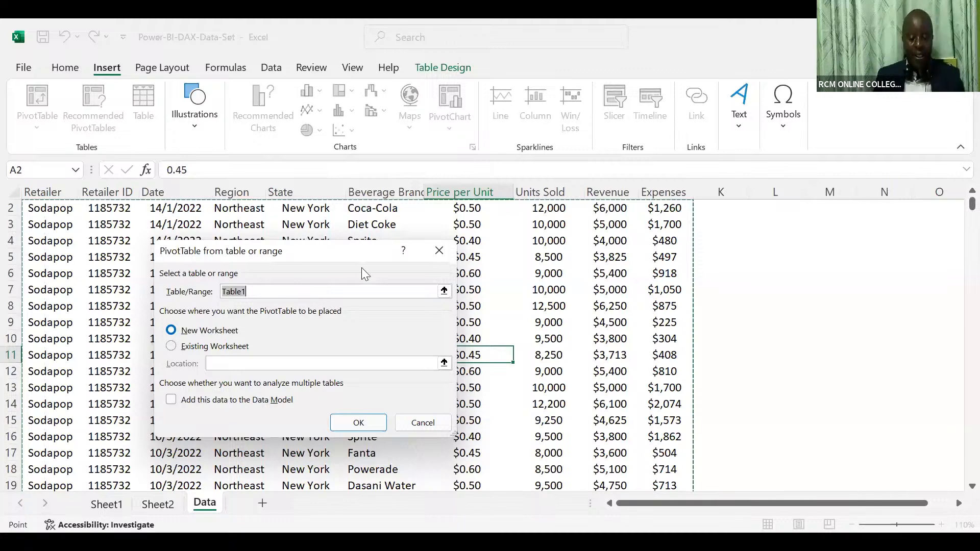
key(Escape)
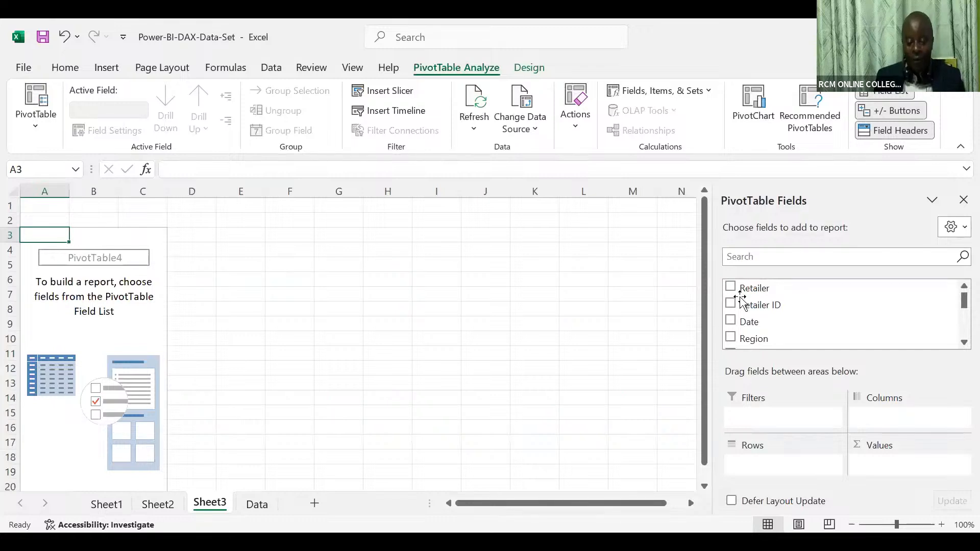
Step: Add Beverage Brand to the rows of the Sheet3 pivot table, with Units Sold twice and Revenue once as summed values
scroll(735, 299, down, 1)
scroll(735, 300, down, 1)
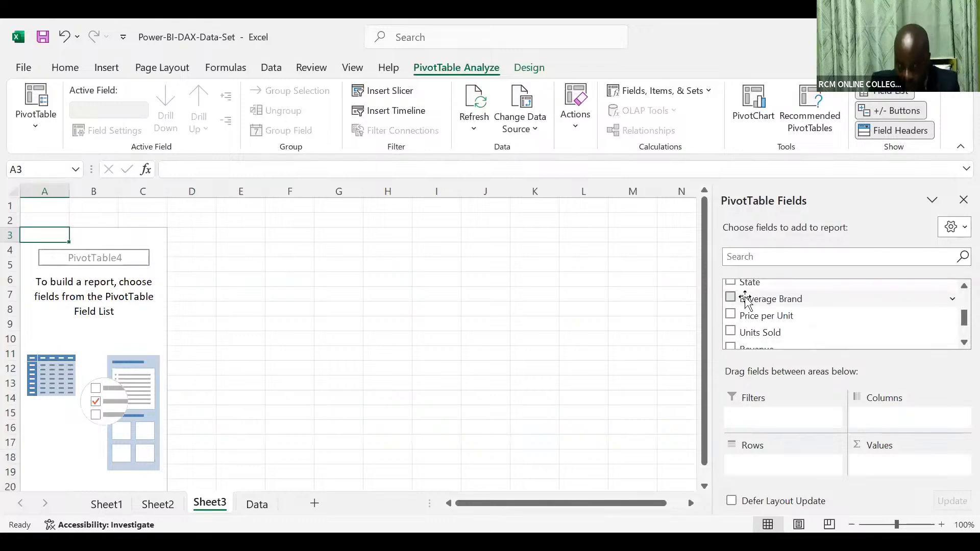
click(759, 301)
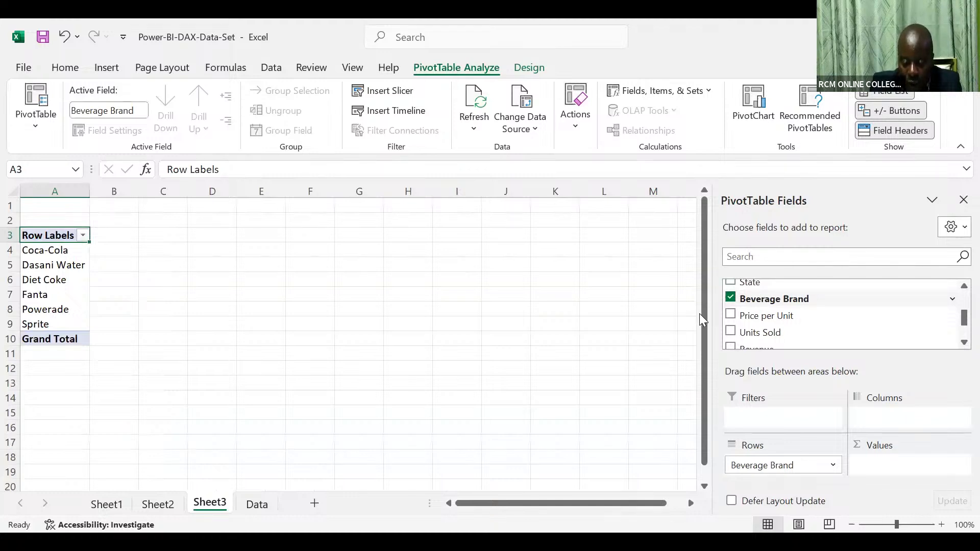
click(737, 333)
drag(748, 332, 875, 466)
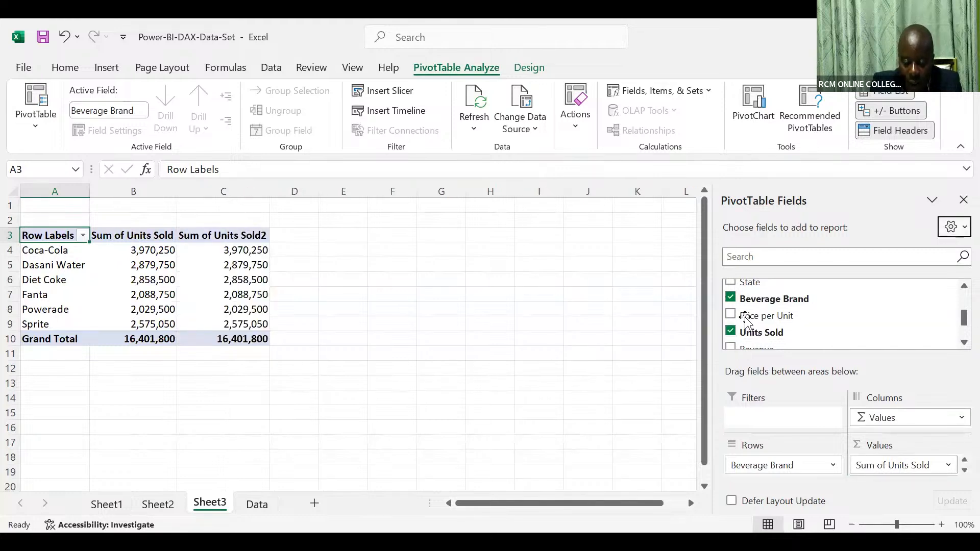
scroll(736, 310, down, 2)
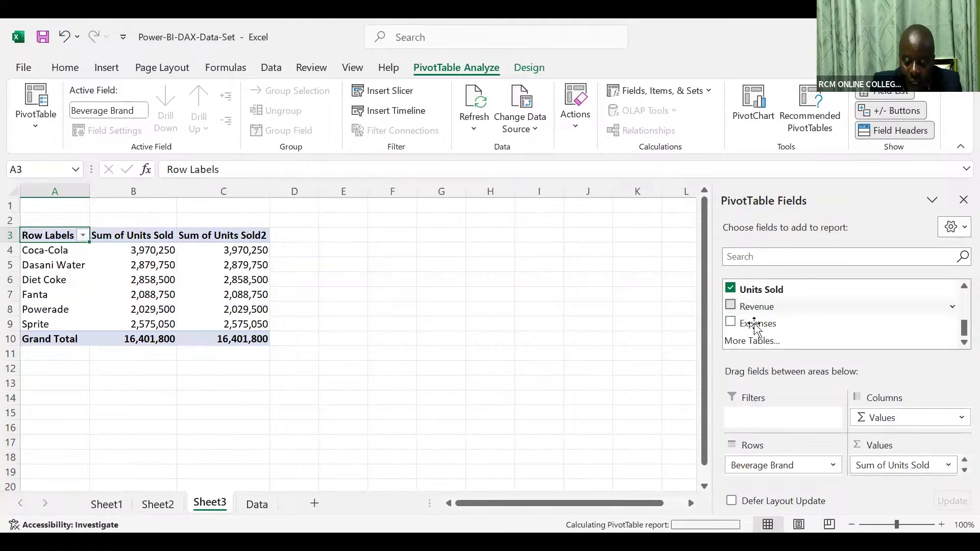
click(754, 317)
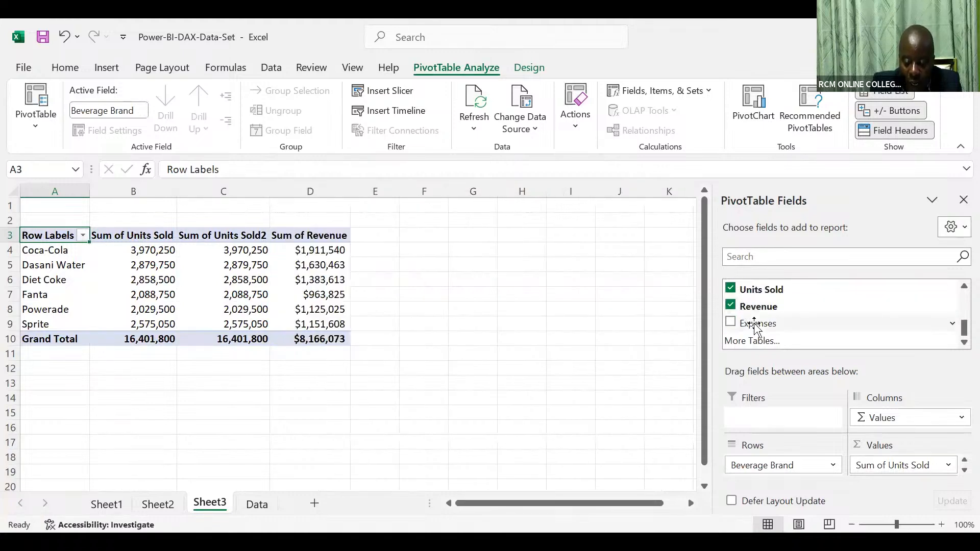
Step: Remove Units Sold from the Sheet3 pivot table's values, keeping Revenue, and add the Units Sold field again
scroll(754, 326, up, 1)
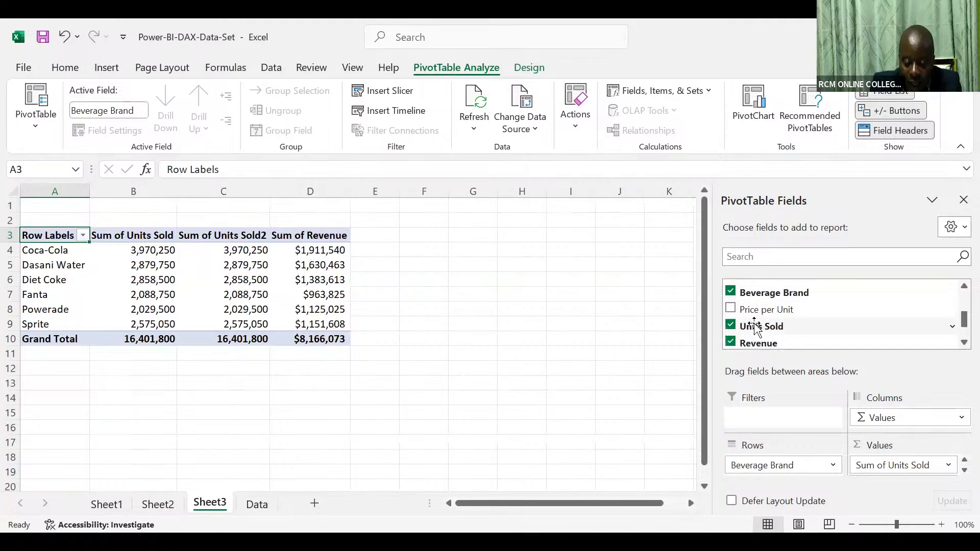
scroll(755, 326, up, 2)
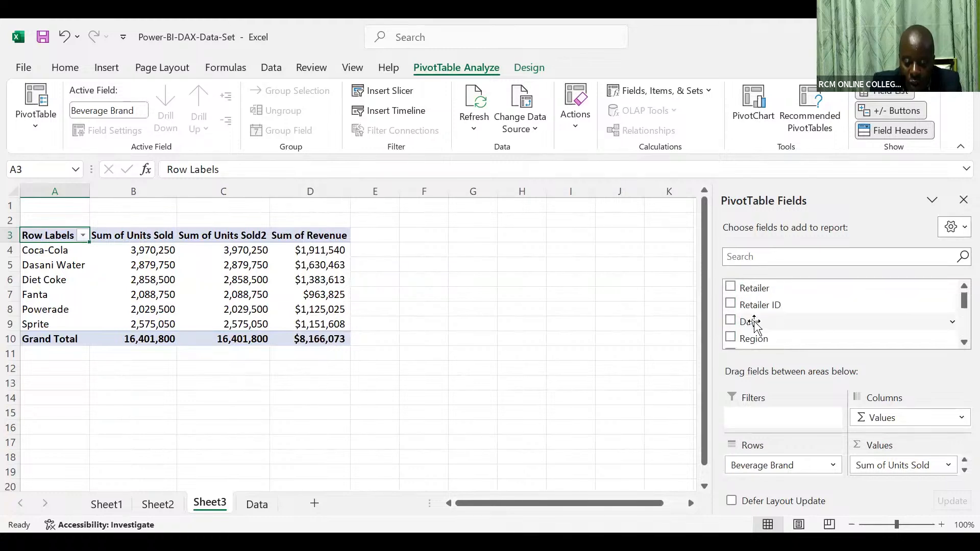
scroll(754, 324, down, 2)
scroll(729, 295, down, 1)
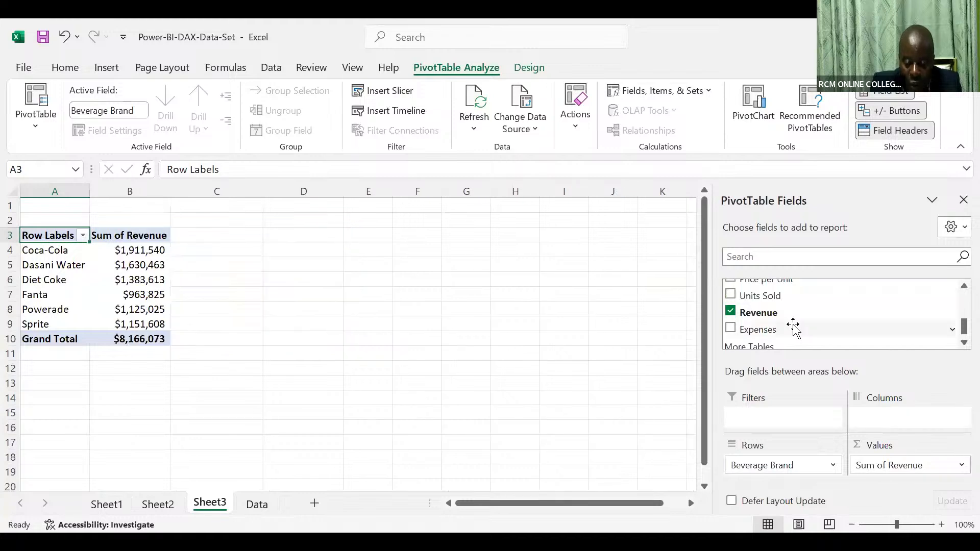
scroll(736, 333, up, 2)
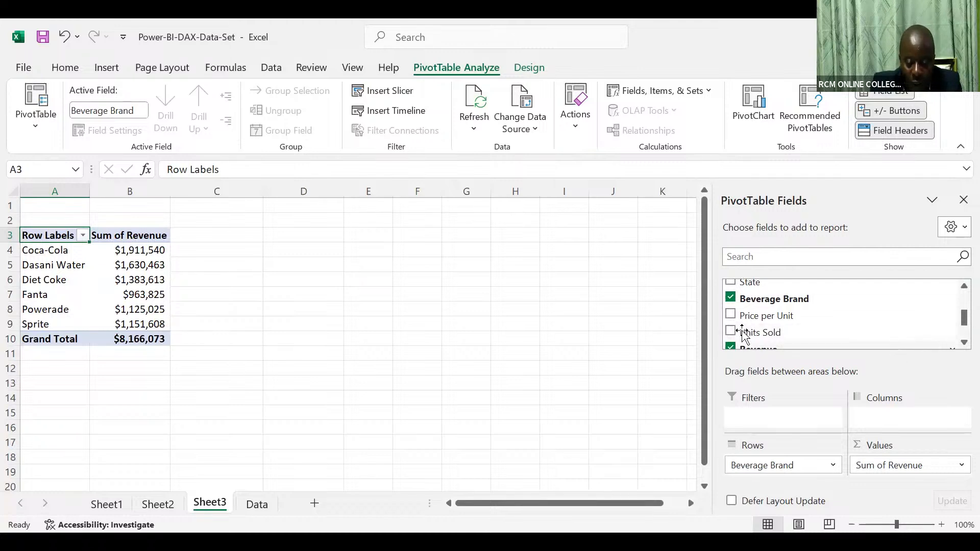
drag(735, 335, 881, 465)
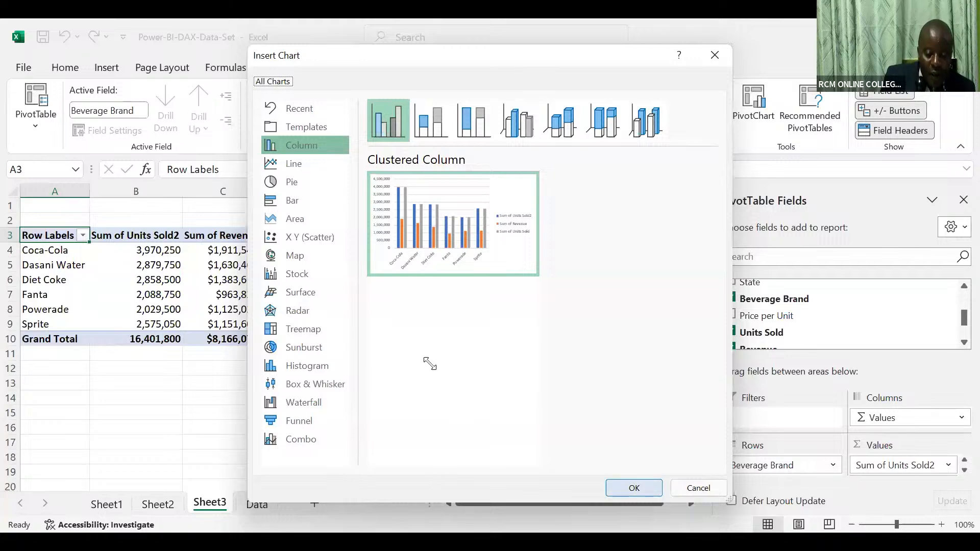
Step: Insert a clustered column PivotChart on Sheet3, enlarged to about 12.94 cm high and 16.88 cm wide, and undo its last resize
key(Return)
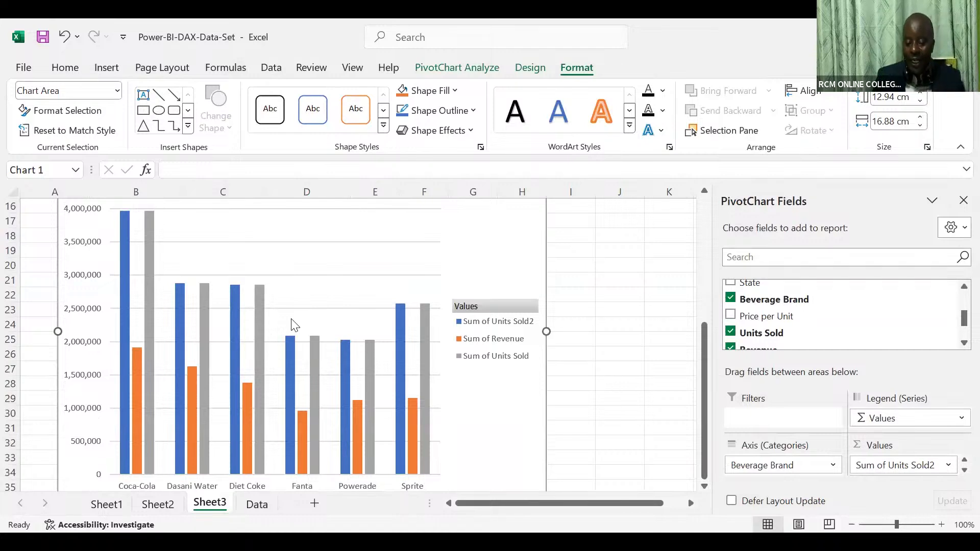
scroll(293, 327, down, 3)
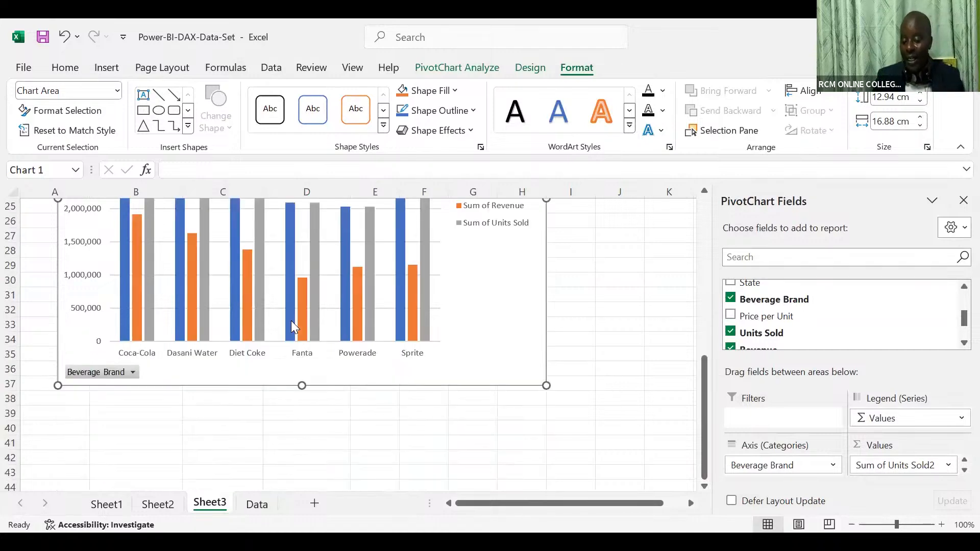
scroll(319, 434, up, 2)
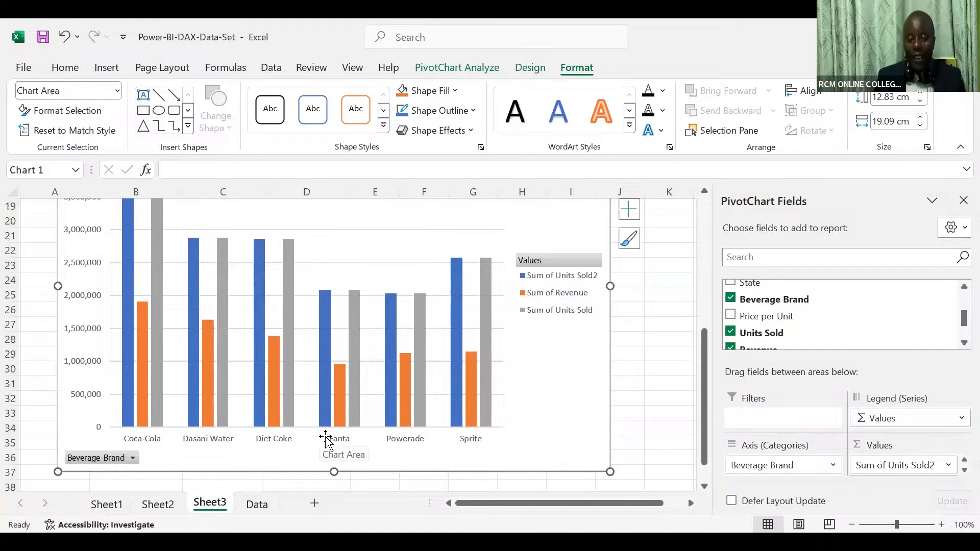
key(ctrl+z)
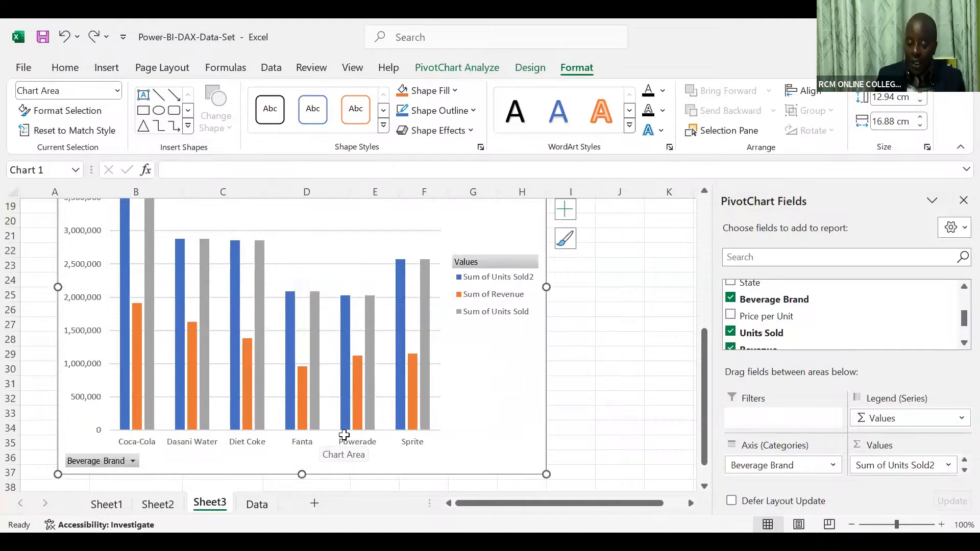
Step: Undo the Sheet3 chart's remaining enlargement and remove the Units Sold field from the PivotChart, keeping Revenue by Beverage Brand
key(ctrl+z)
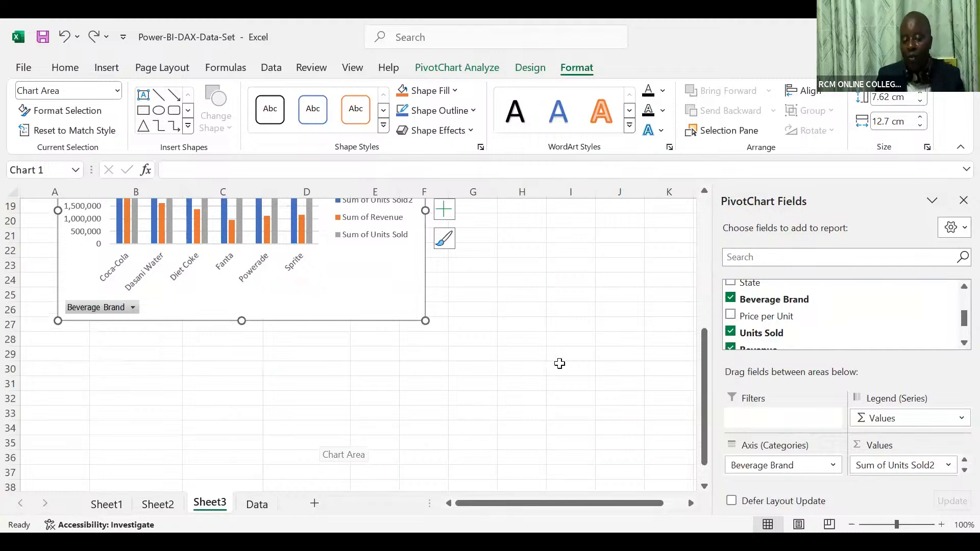
scroll(646, 378, up, 2)
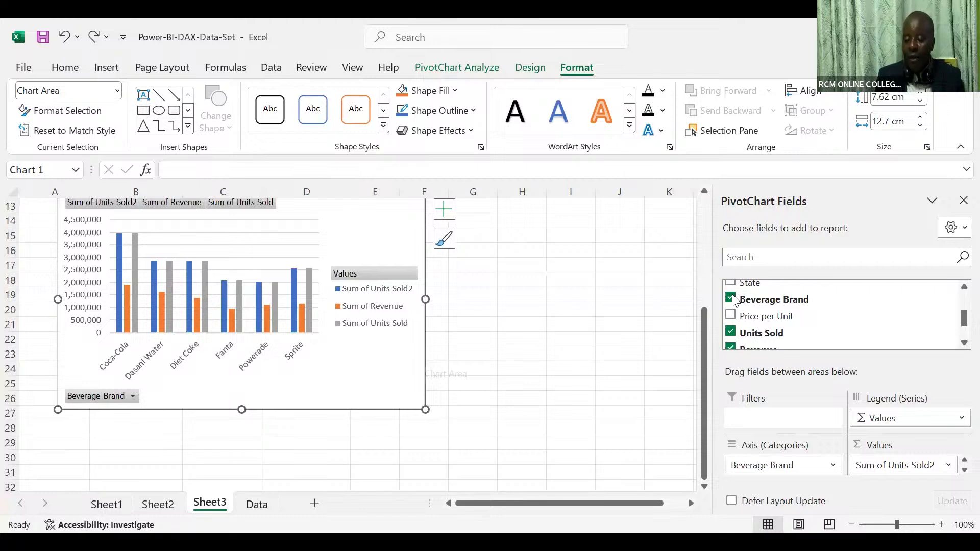
scroll(888, 285, down, 1)
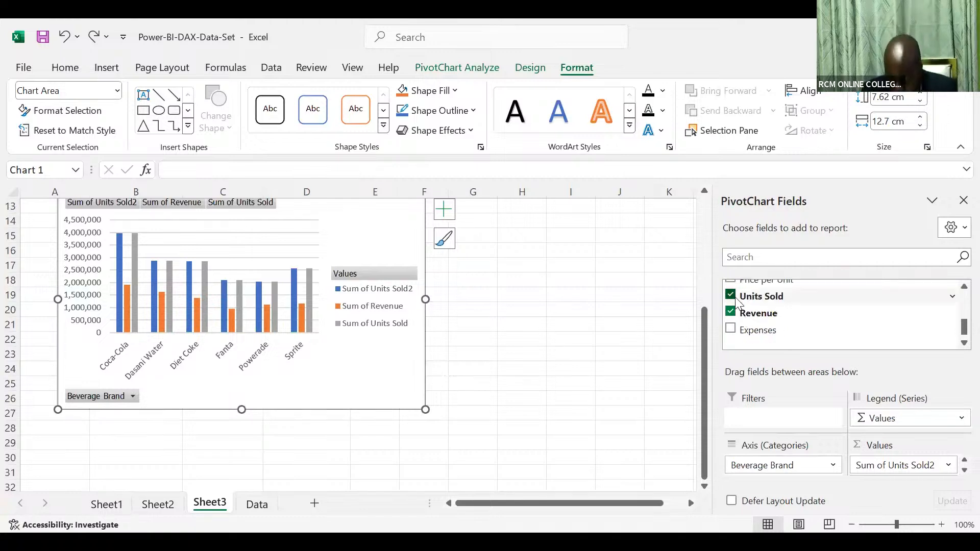
click(734, 297)
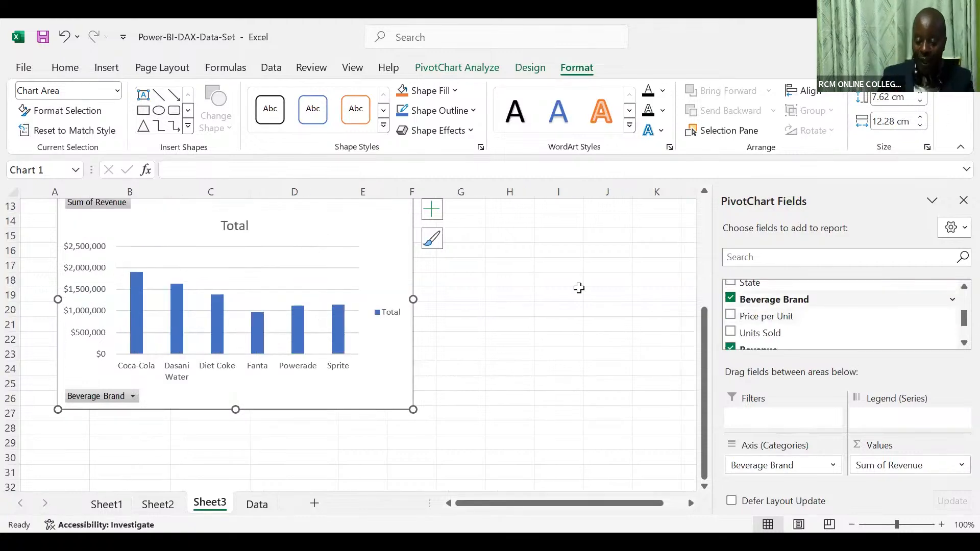
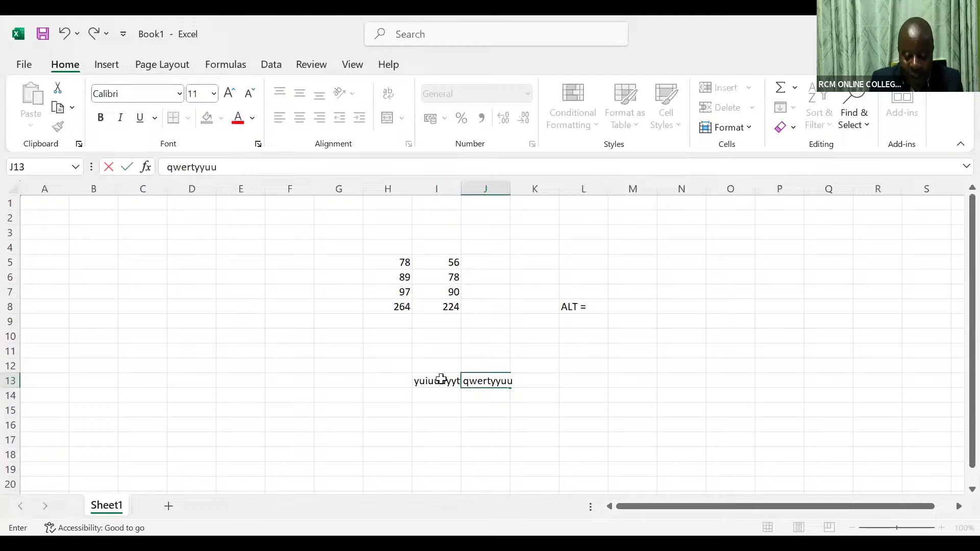
Step: In Book1, finish the J13 entry and enter the sample texts "rtyuughhjjjjjjjj" in K13 and "tyuuiibvggtggffd" in L13
key(Tab)
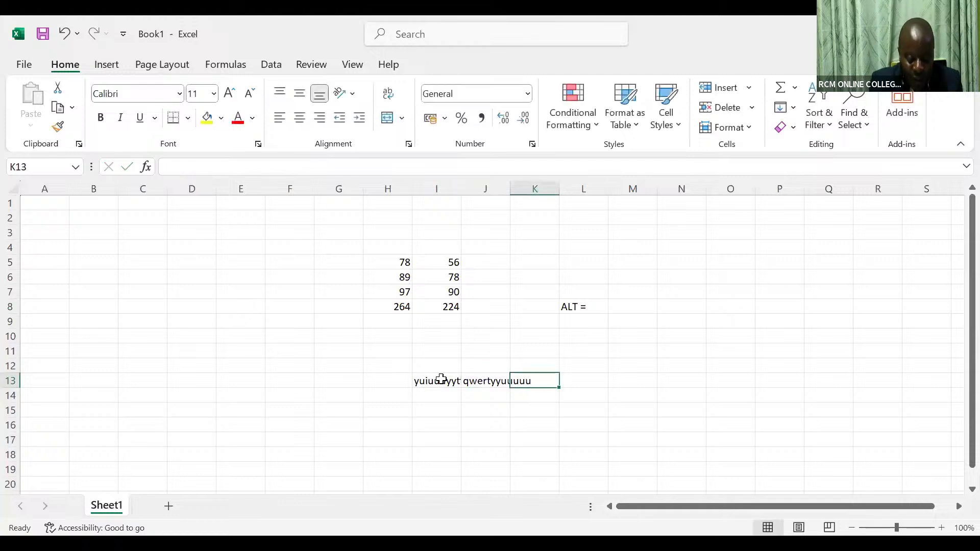
text(rtyuughh)
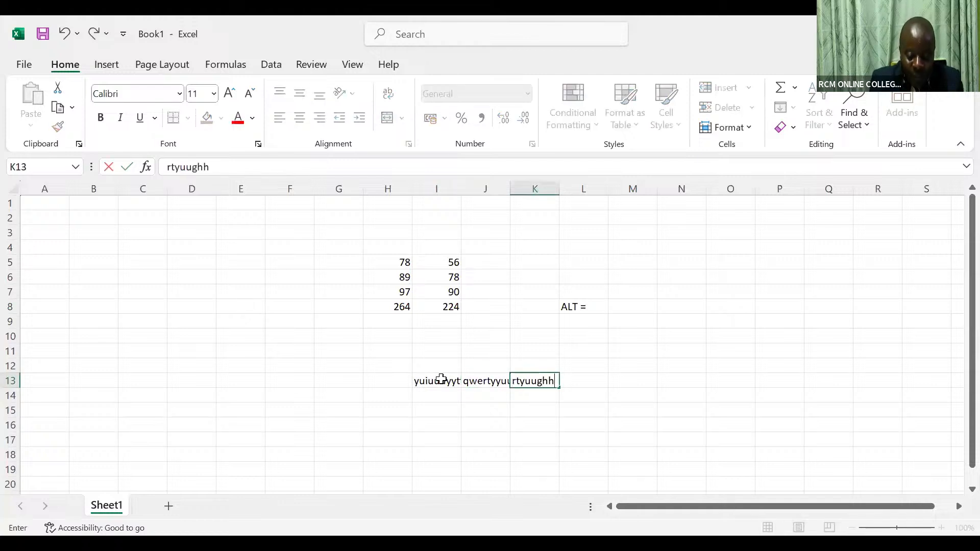
text(jjjjjjj)
key(Tab)
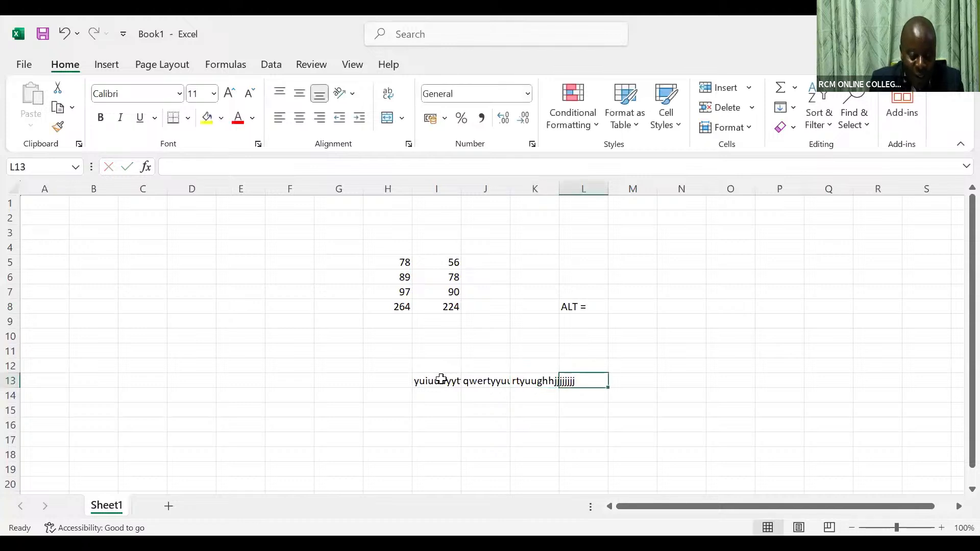
text(tyuuiibv)
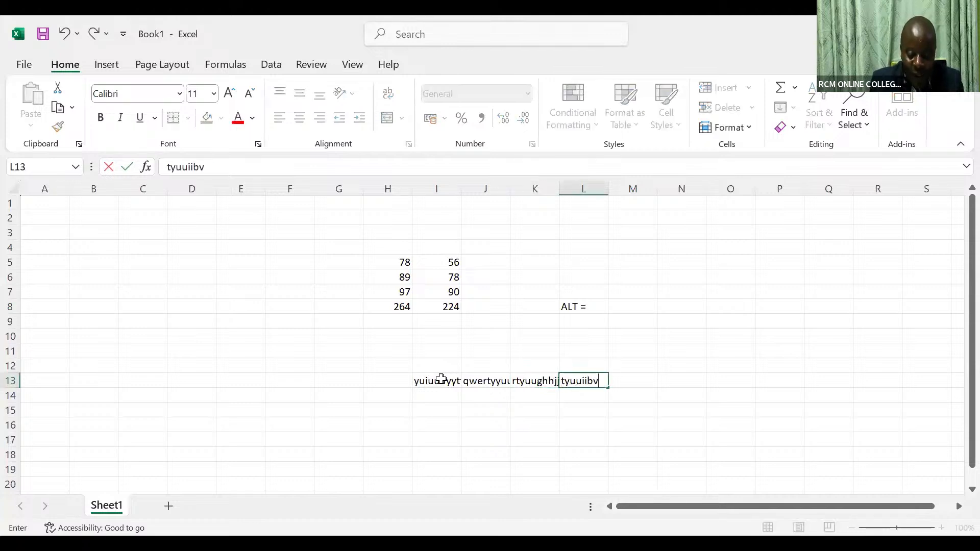
text(ggtggffd)
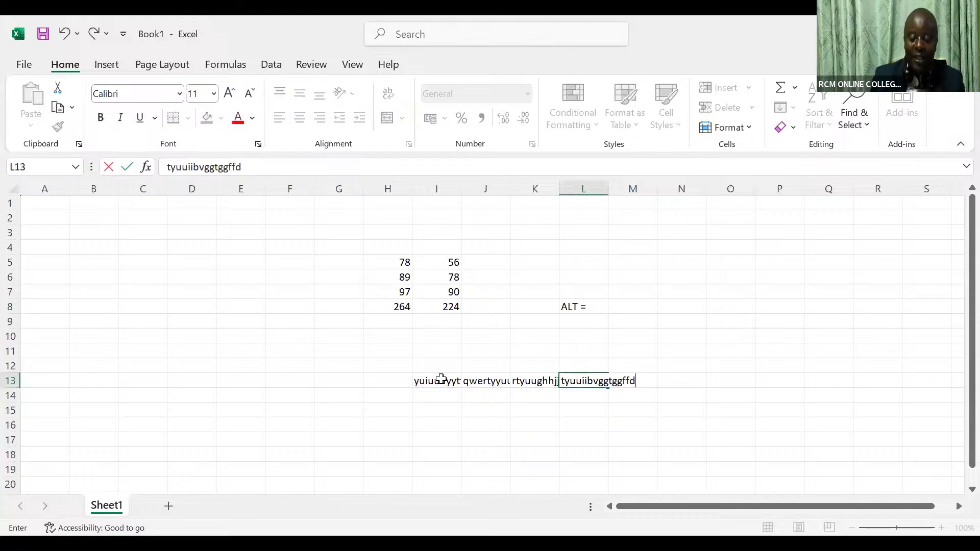
click(409, 413)
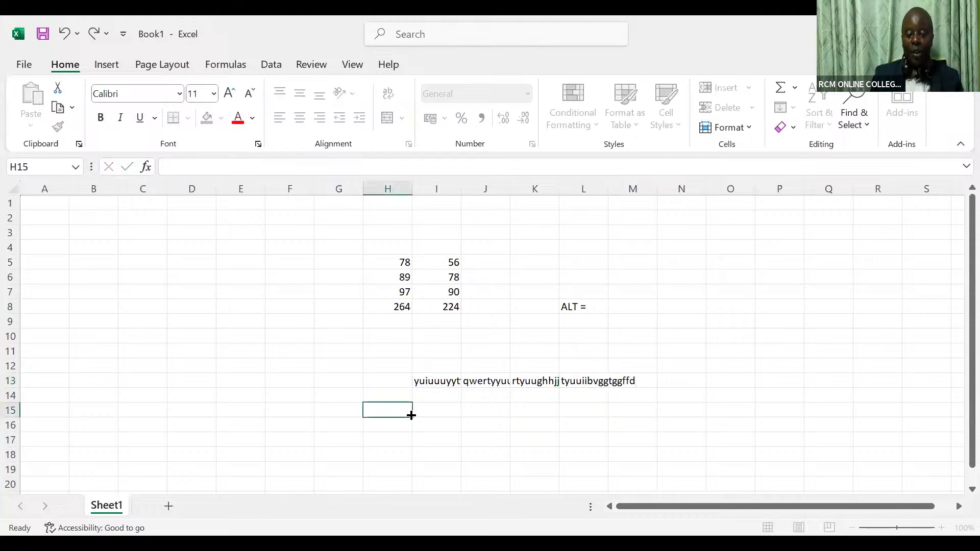
Step: Widen column I manually to fit the I13 text and narrow it slightly again
click(439, 379)
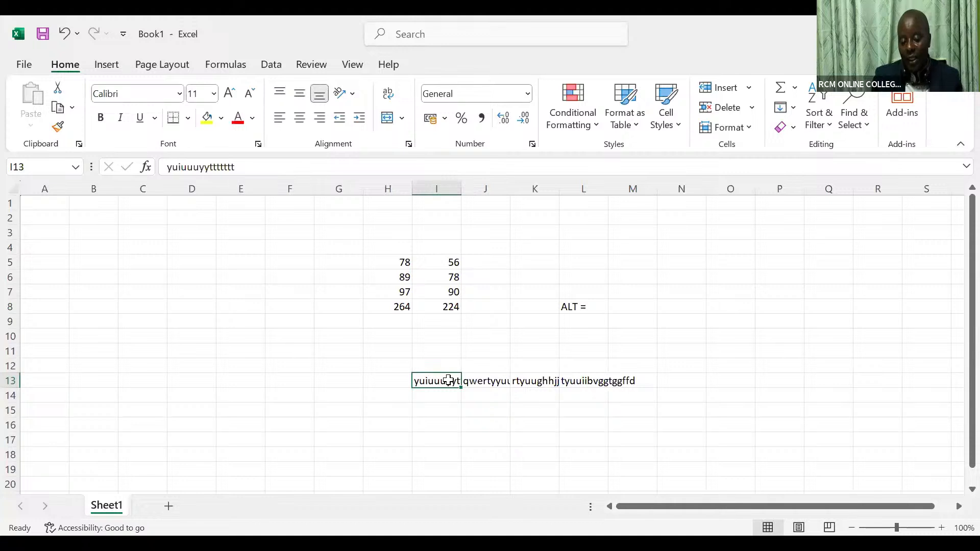
click(494, 382)
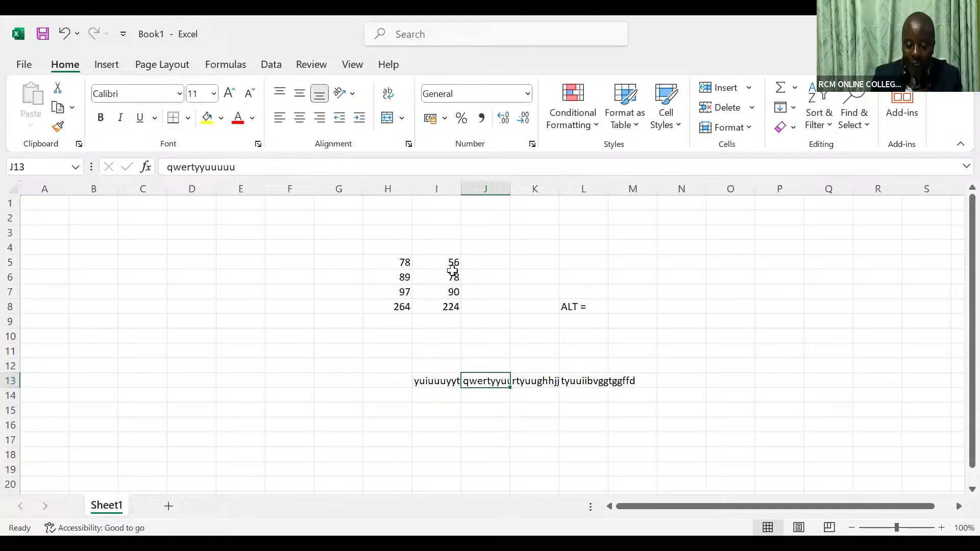
key(Left)
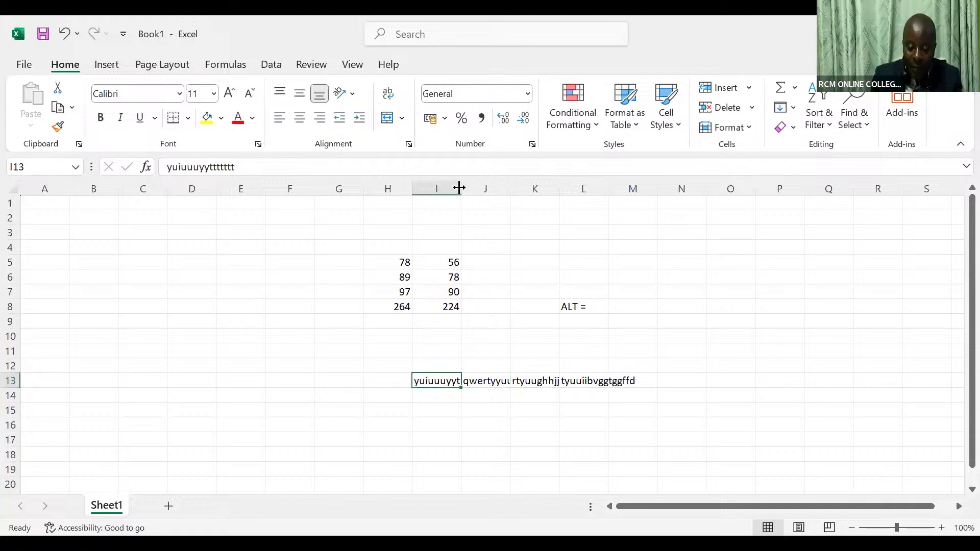
drag(458, 188, 486, 193)
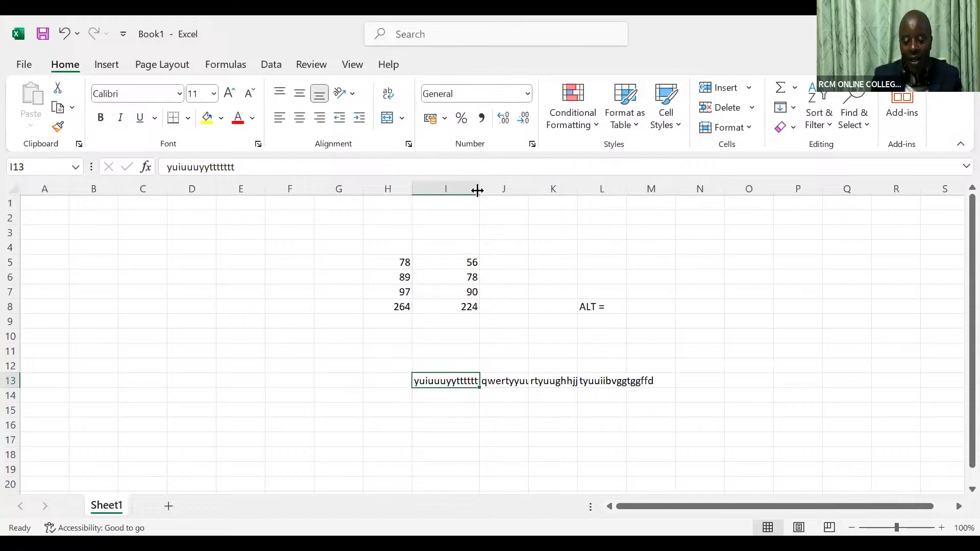
drag(478, 190, 466, 191)
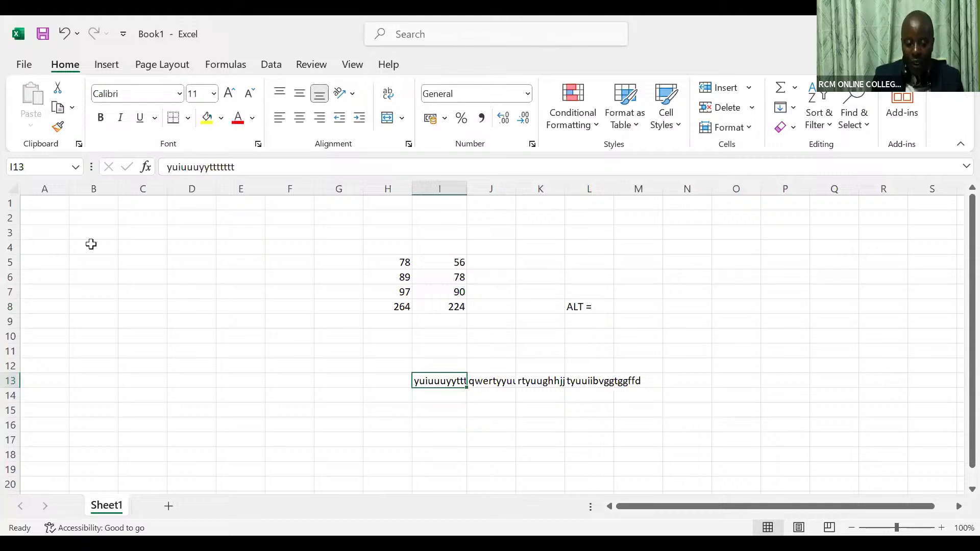
Step: Try auto-fitting the width of all the sheet's columns twice, undoing it each time
click(13, 190)
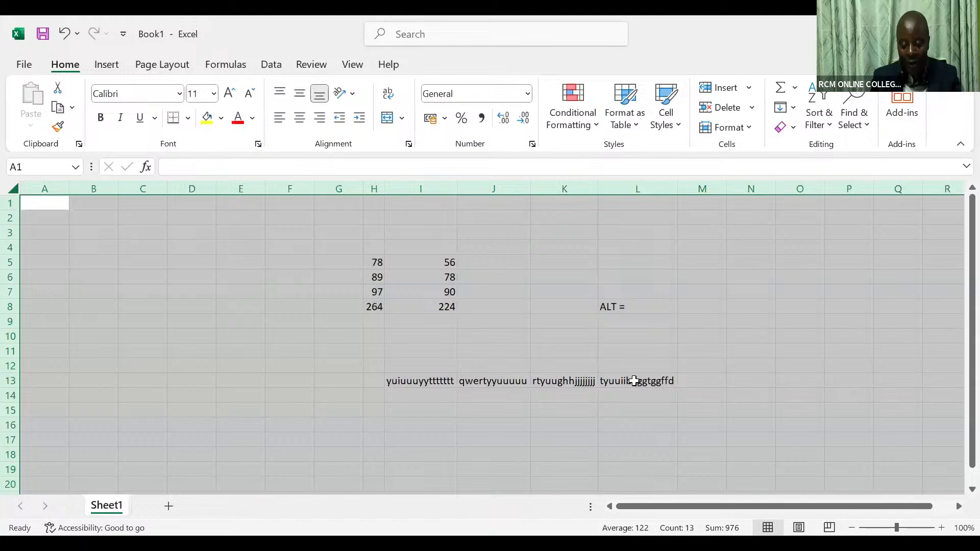
key(ctrl+z)
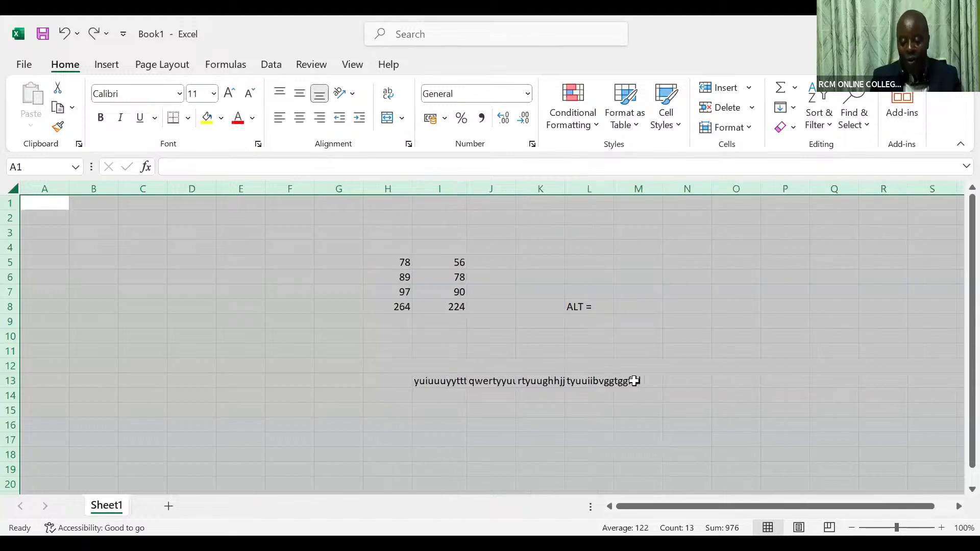
click(212, 429)
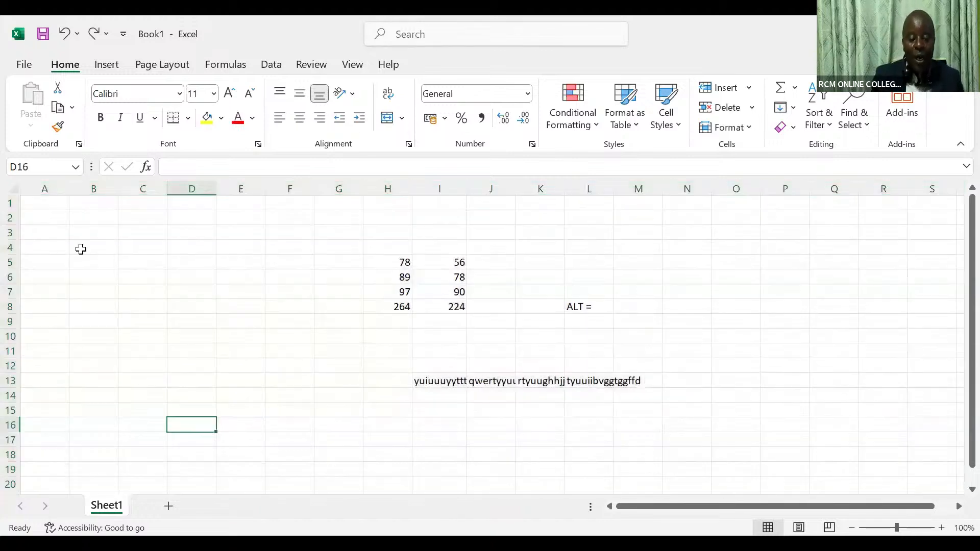
click(14, 189)
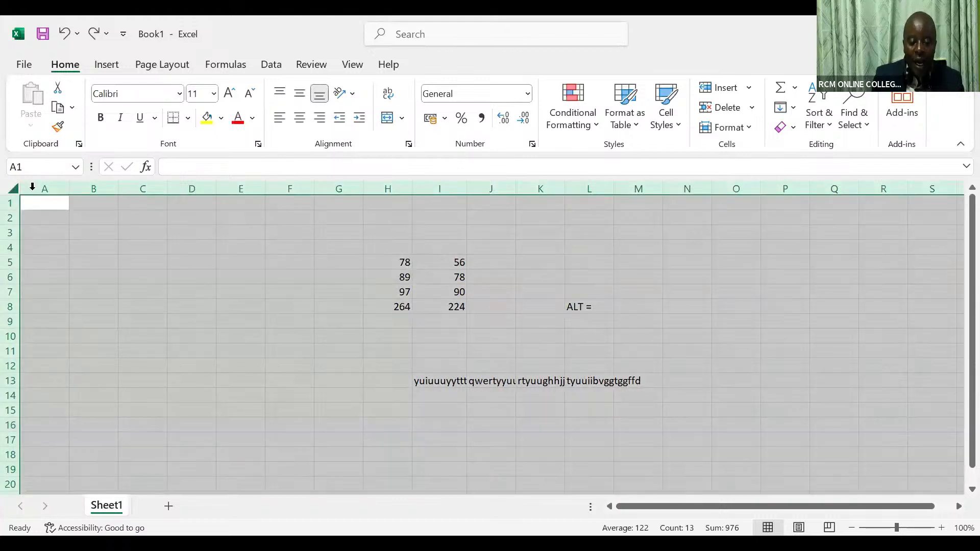
double_click(70, 187)
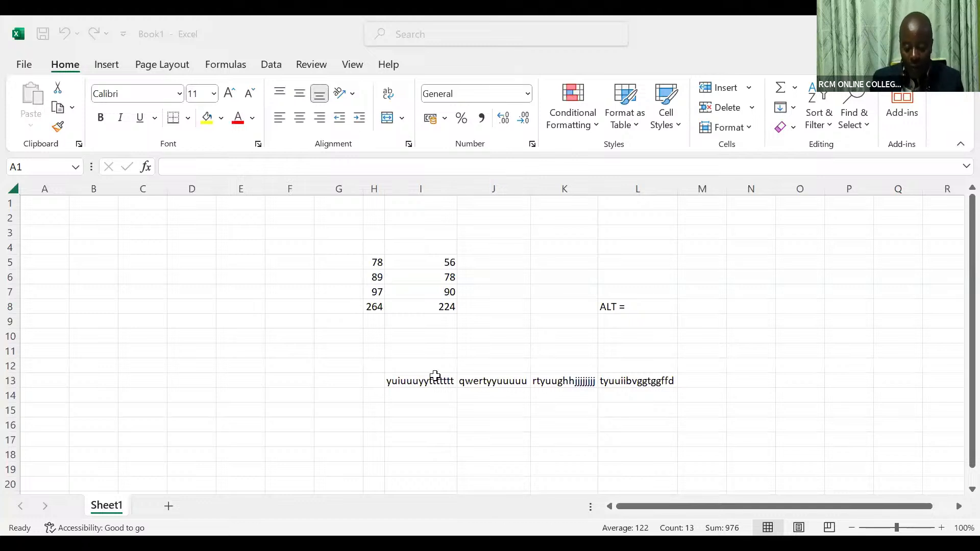
key(ctrl+z)
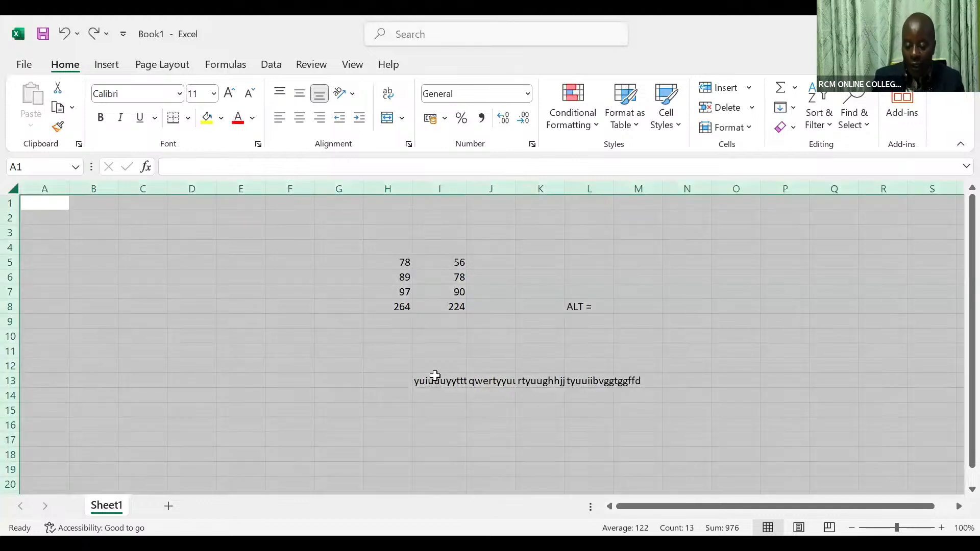
click(434, 376)
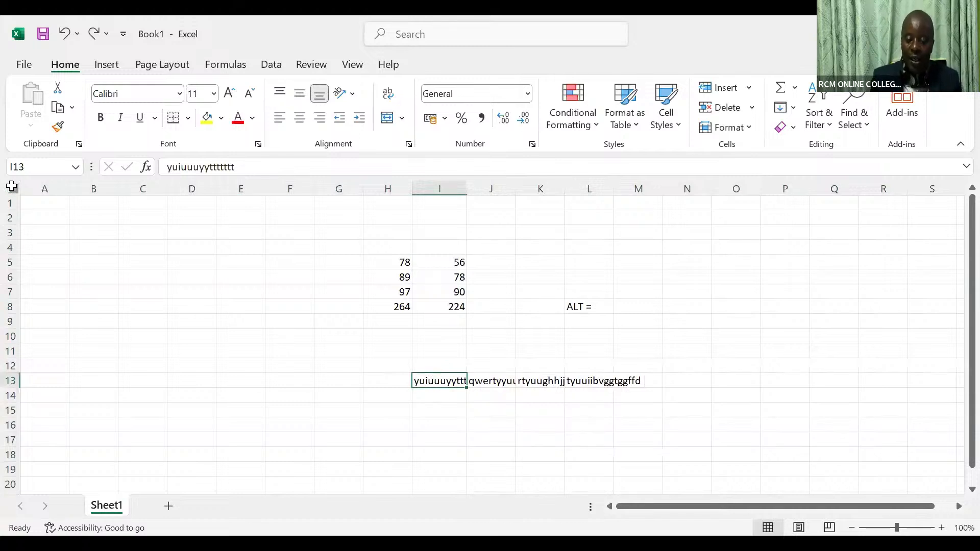
drag(388, 470, 143, 277)
click(50, 229)
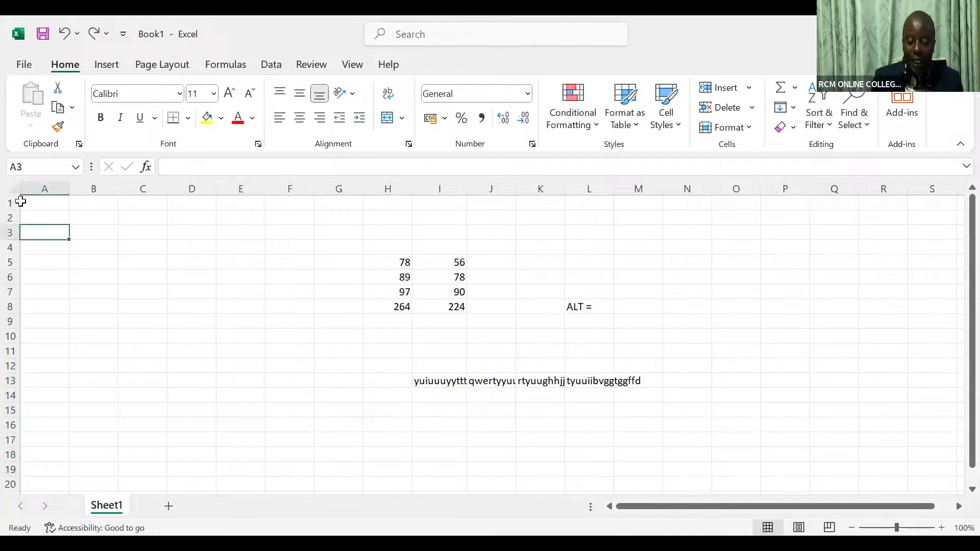
Step: Select the whole sheet and auto-fit all column widths to their contents
click(13, 189)
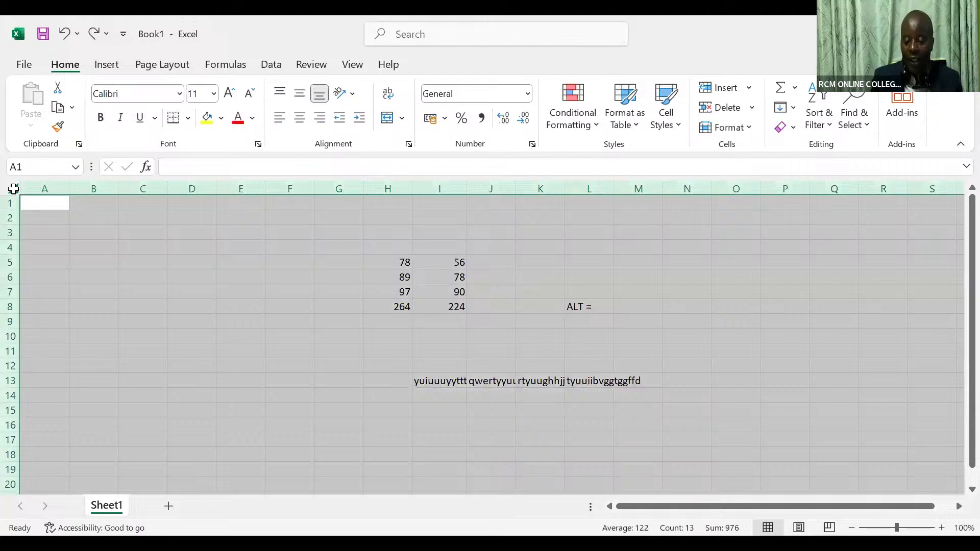
drag(70, 189, 70, 189)
double_click(70, 189)
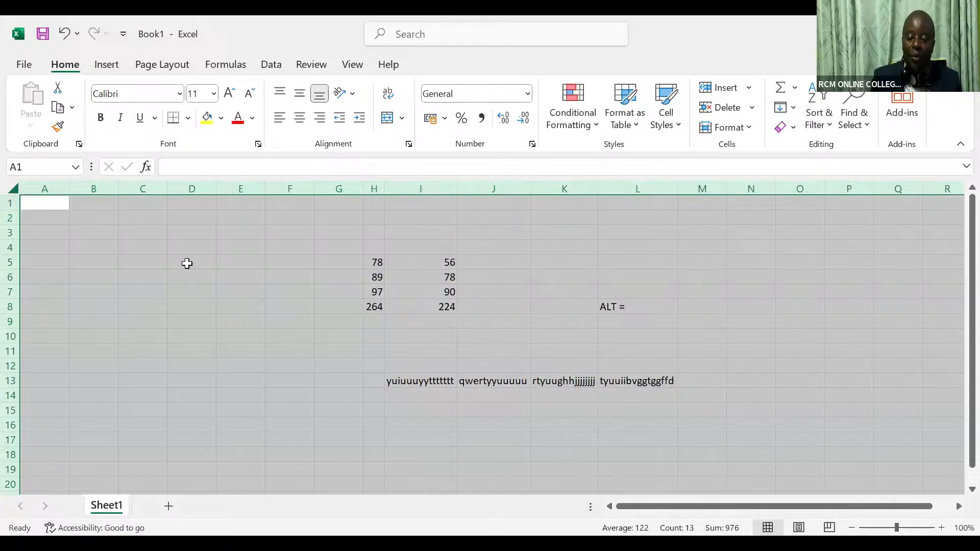
Step: Enter the column headings "price" in D7 and "Quantity" in E7
click(188, 289)
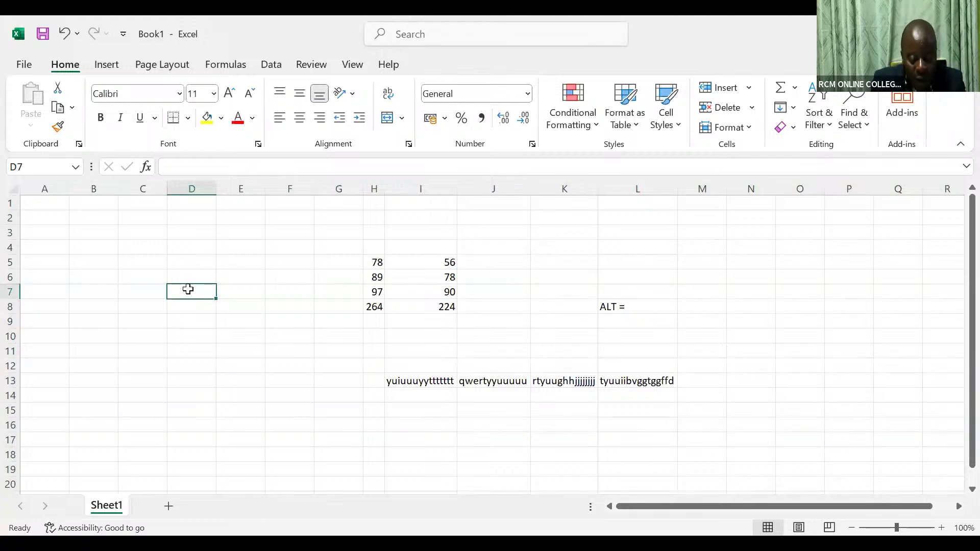
text(price)
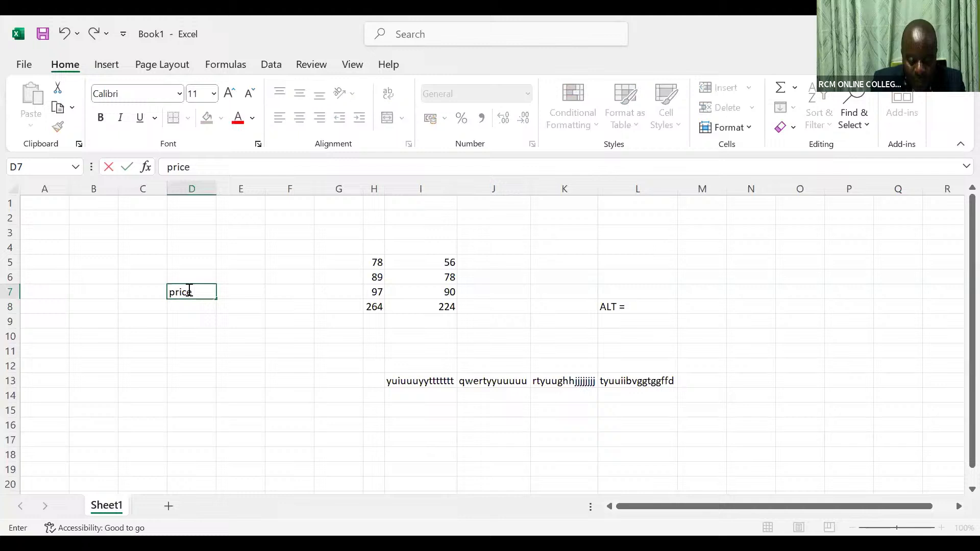
click(220, 290)
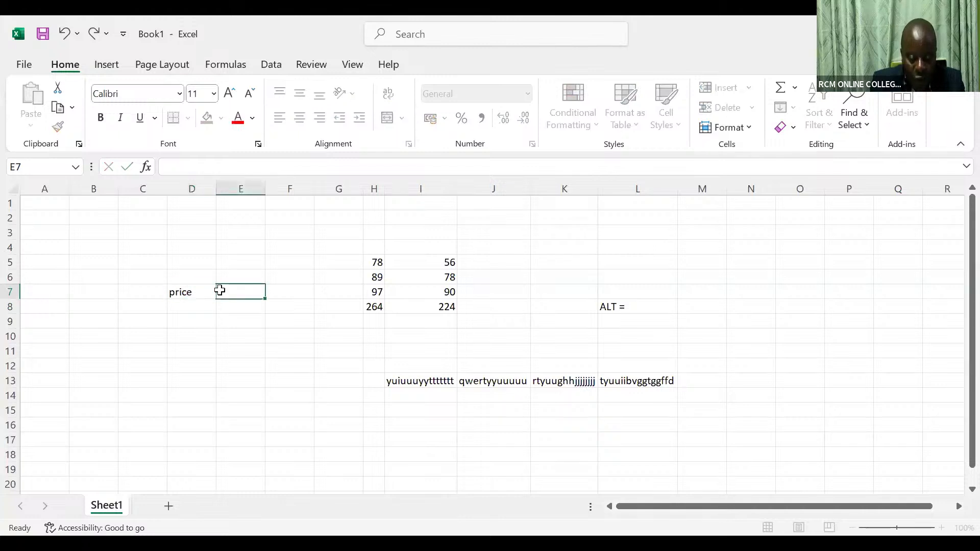
text(Qiua)
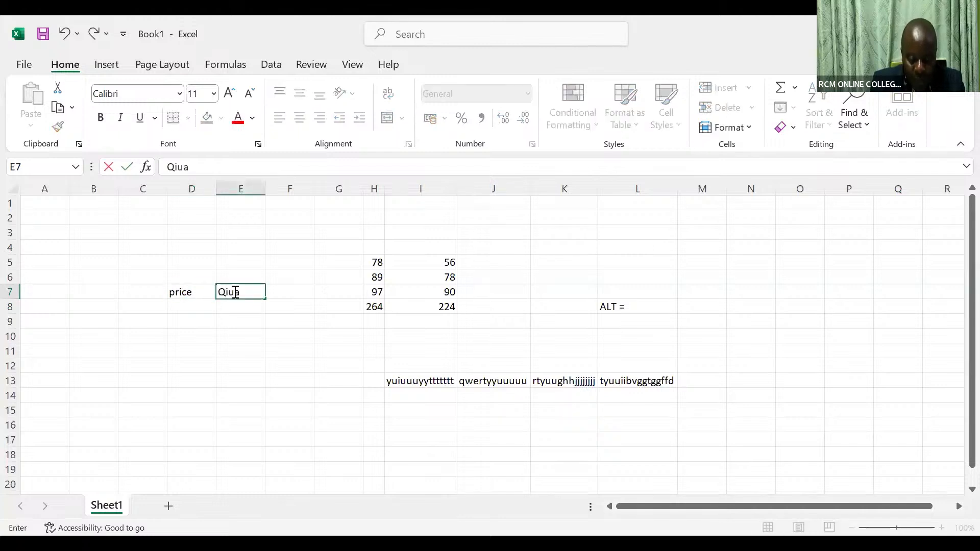
text(nti)
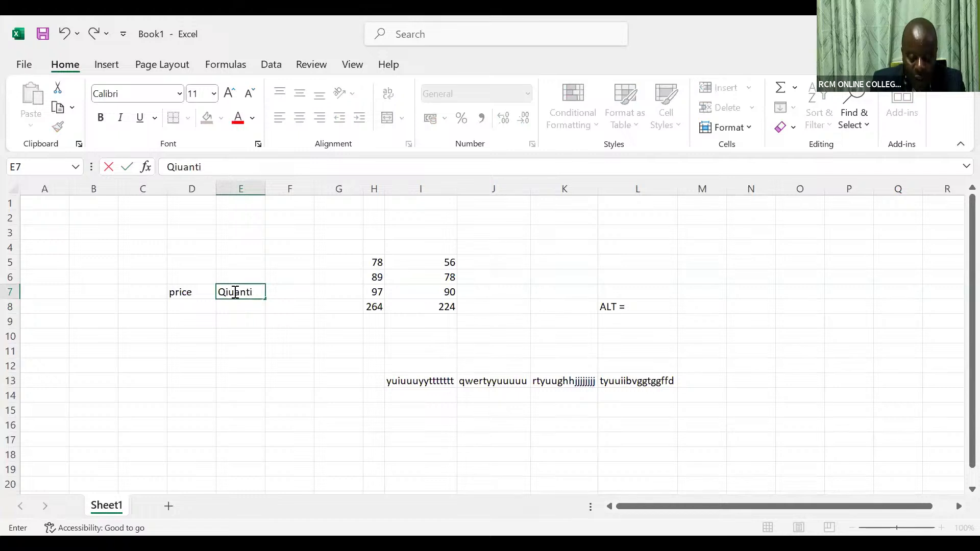
text(ty)
click(231, 292)
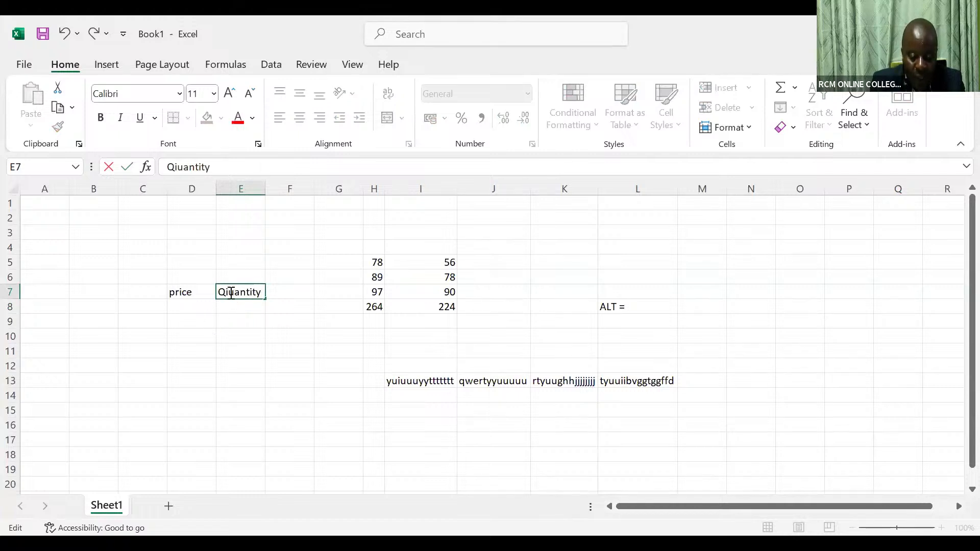
key(BackSpace)
Step: Enter the prices 10, 12, 34 and 78 in cells D8 to D11
click(191, 307)
text(10)
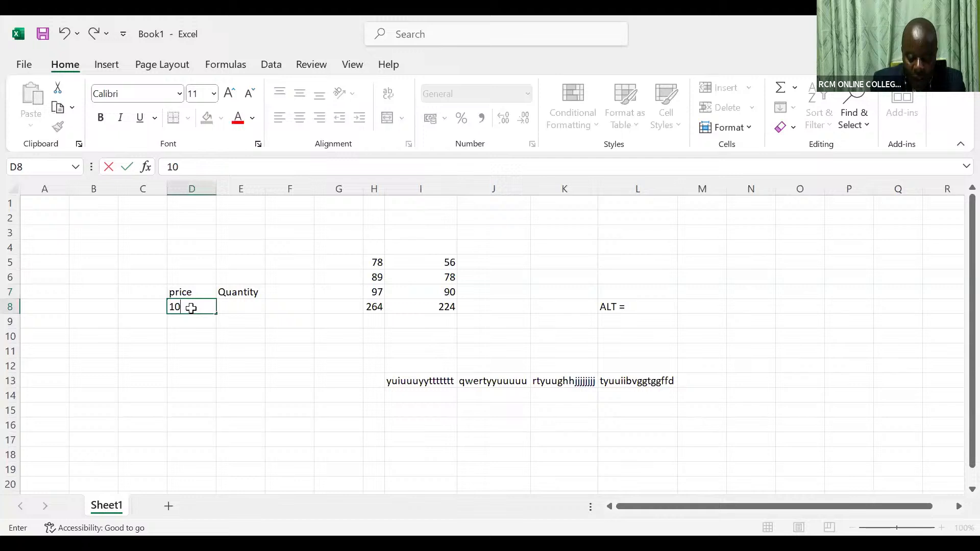
key(Return)
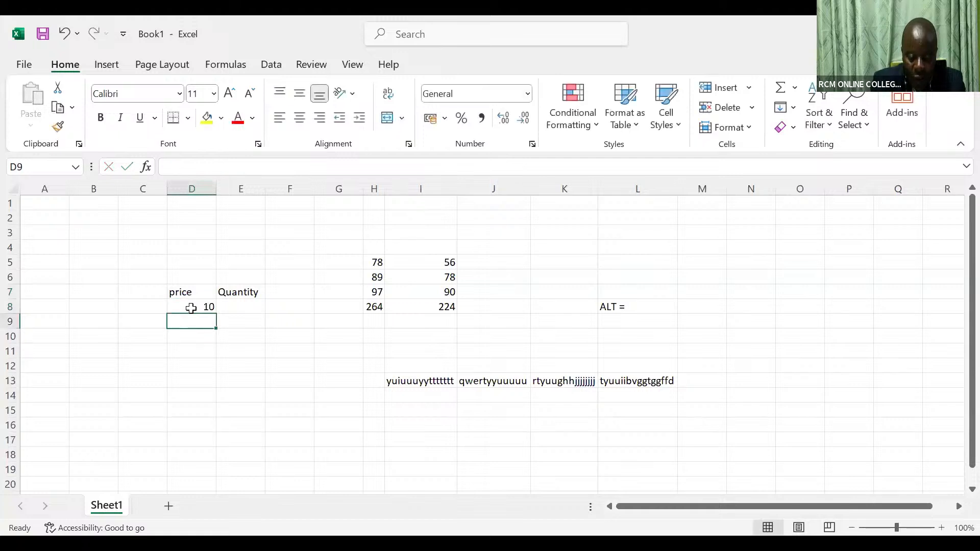
text(12)
key(Return)
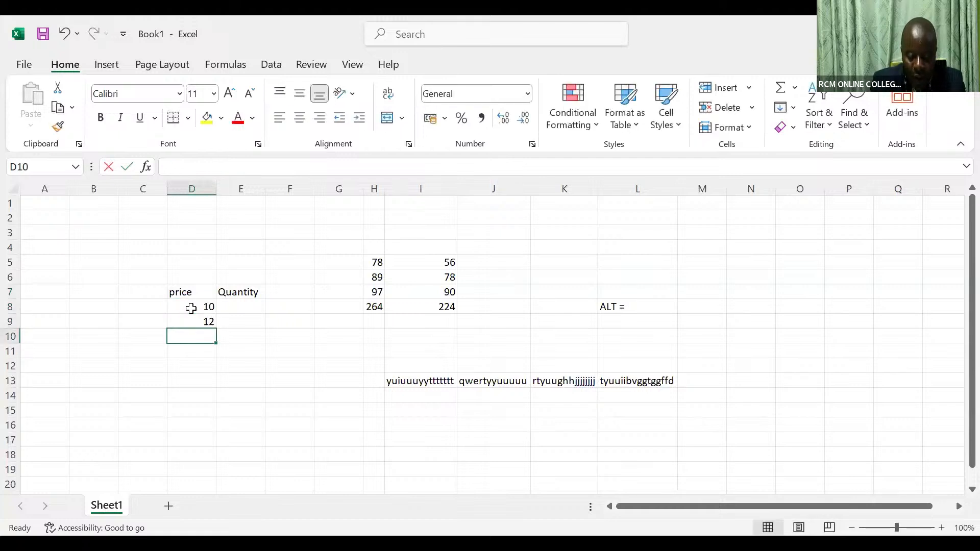
text(34)
key(Return)
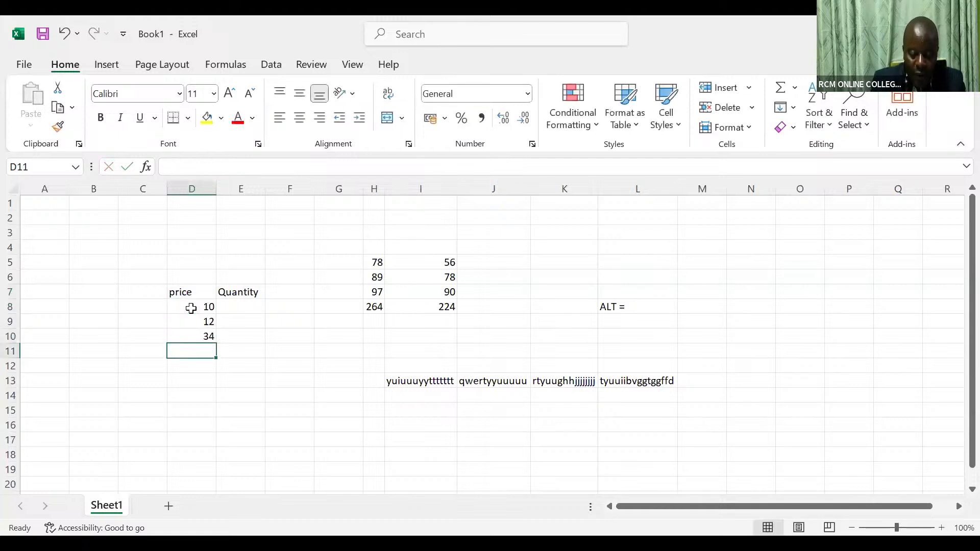
text(78)
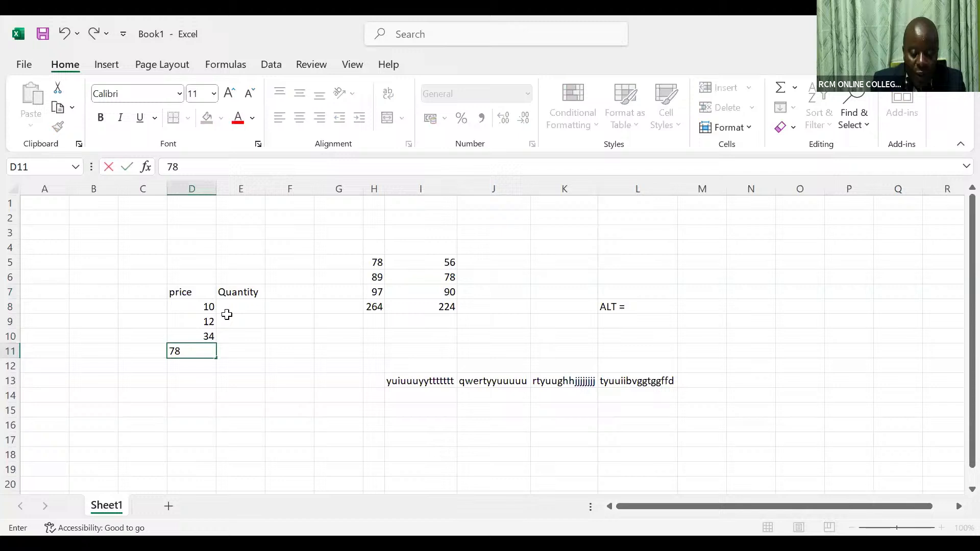
Step: Enter the quantities 89, 97, 67 and 43 in cells E8 to E11
click(252, 305)
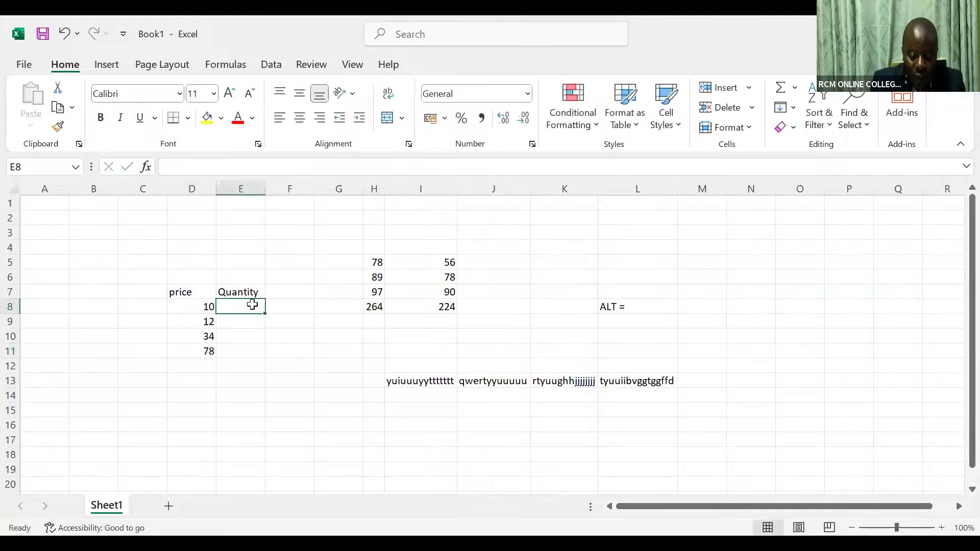
text(89)
key(Return)
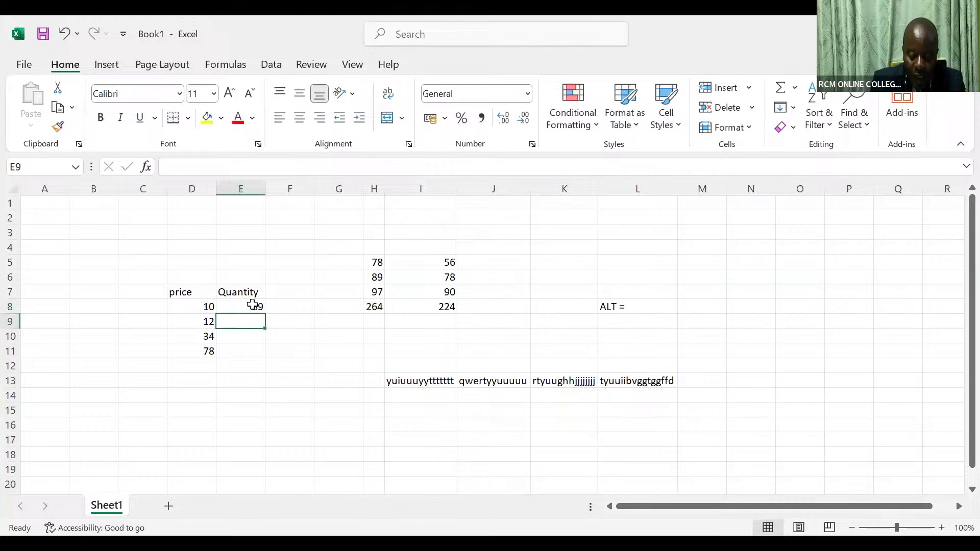
text(97)
key(Return)
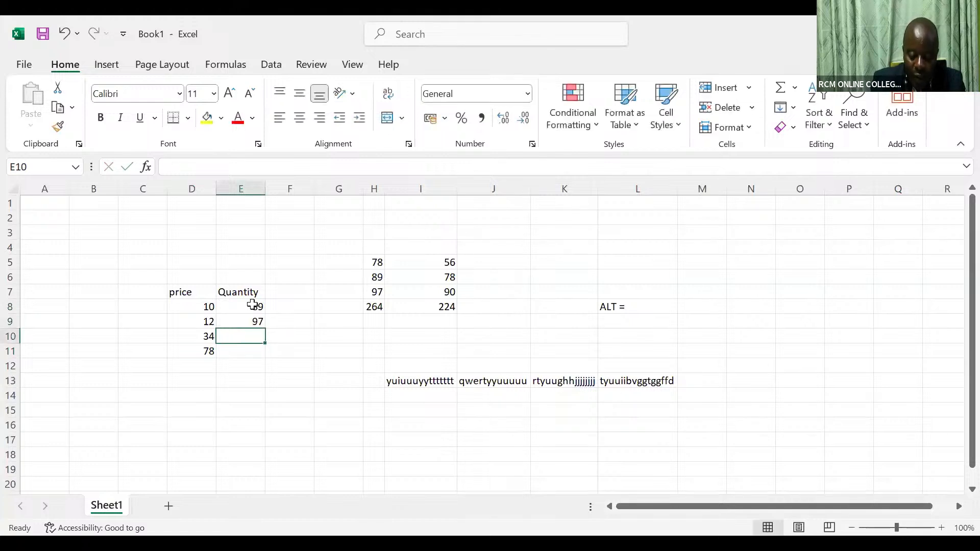
text(67)
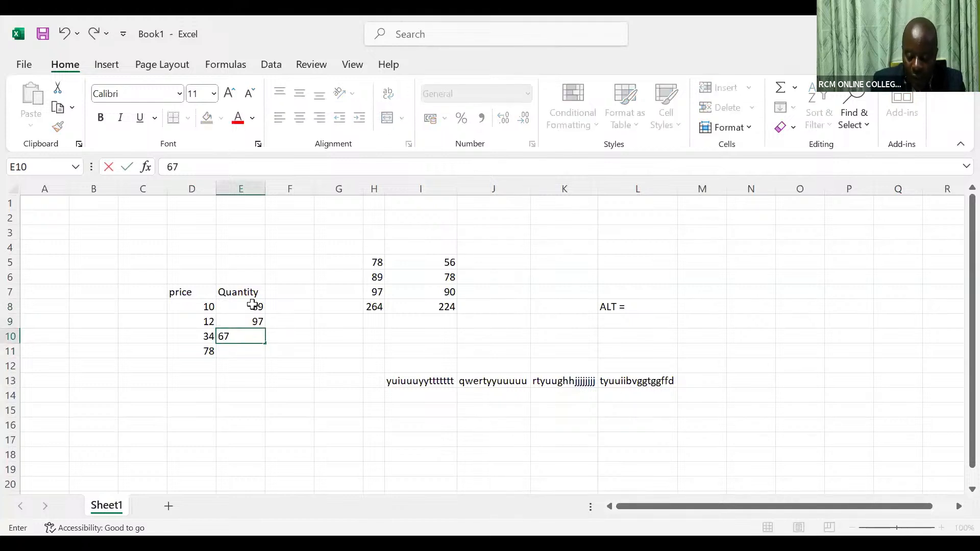
key(Return)
text(43)
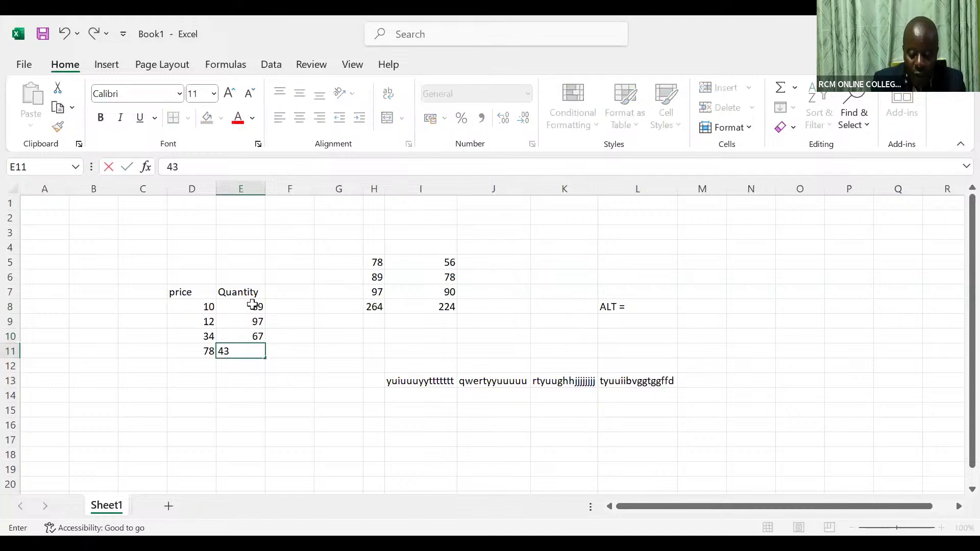
key(Return)
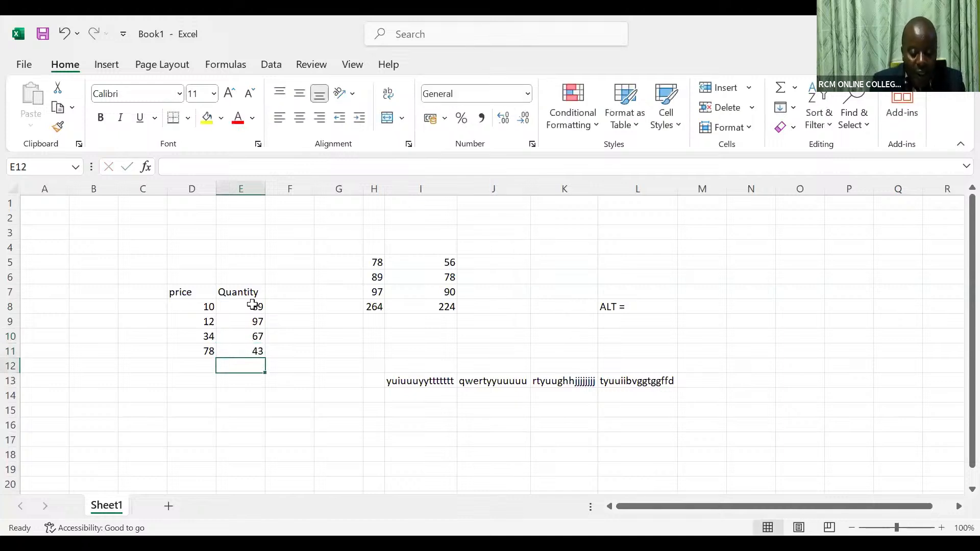
Step: Enter the column heading "Revenue=P*Q" in F7
click(293, 295)
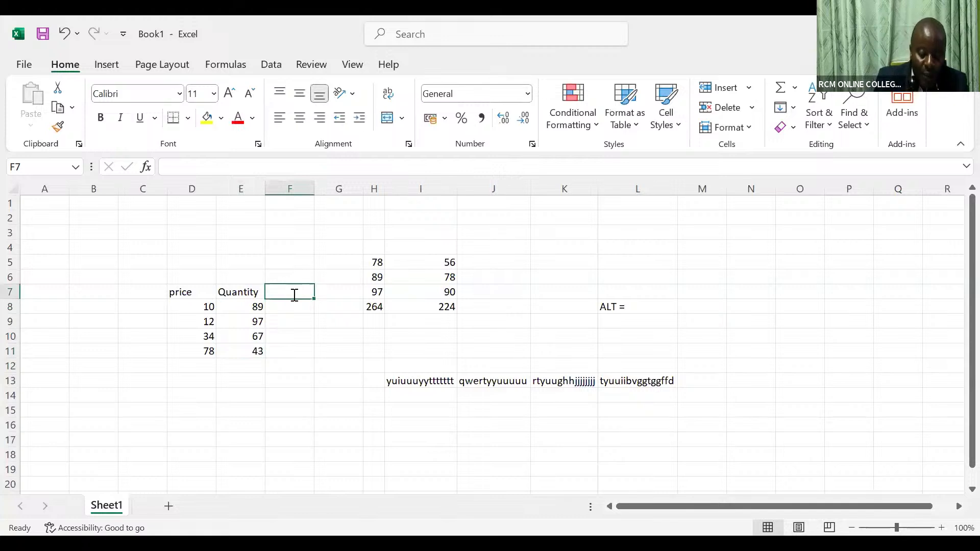
text(Reve)
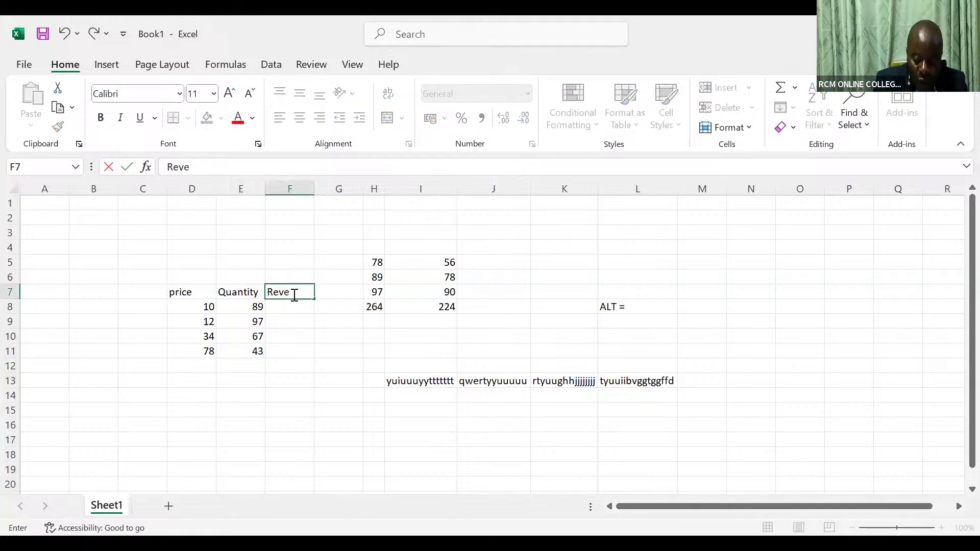
text(nue)
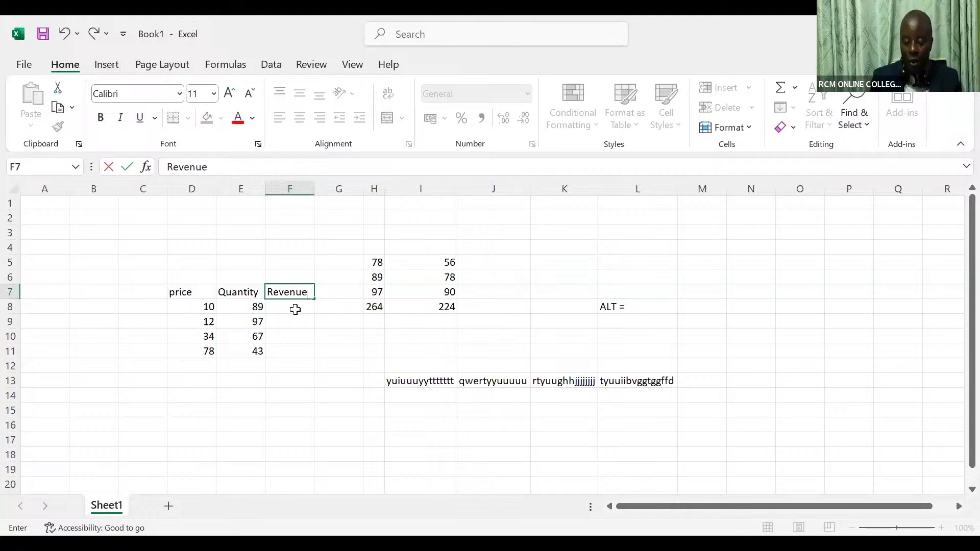
text(=)
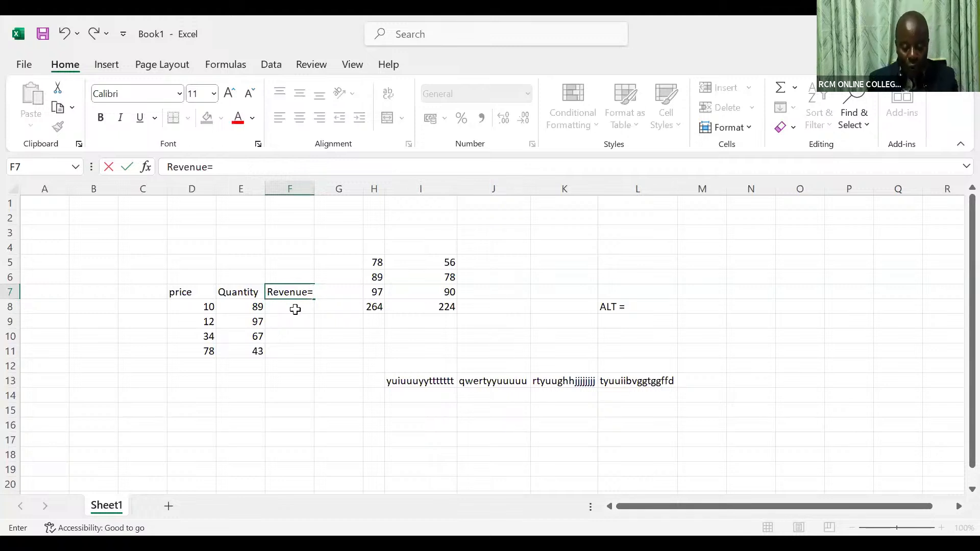
text(P)
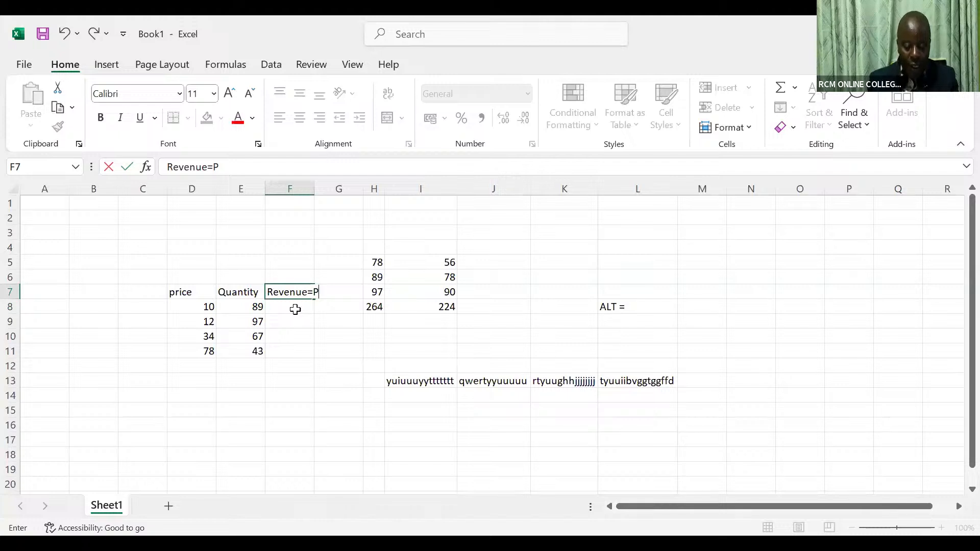
text(*Q)
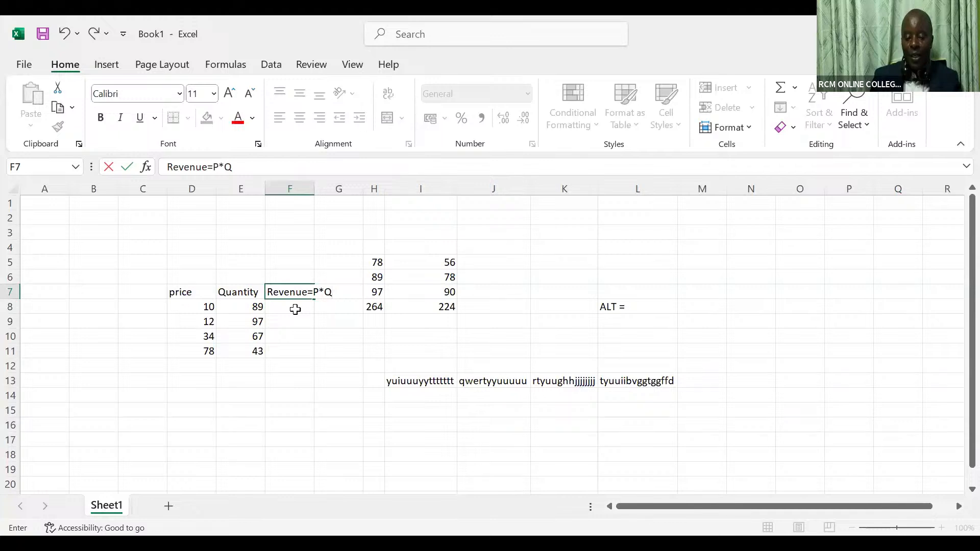
key(Return)
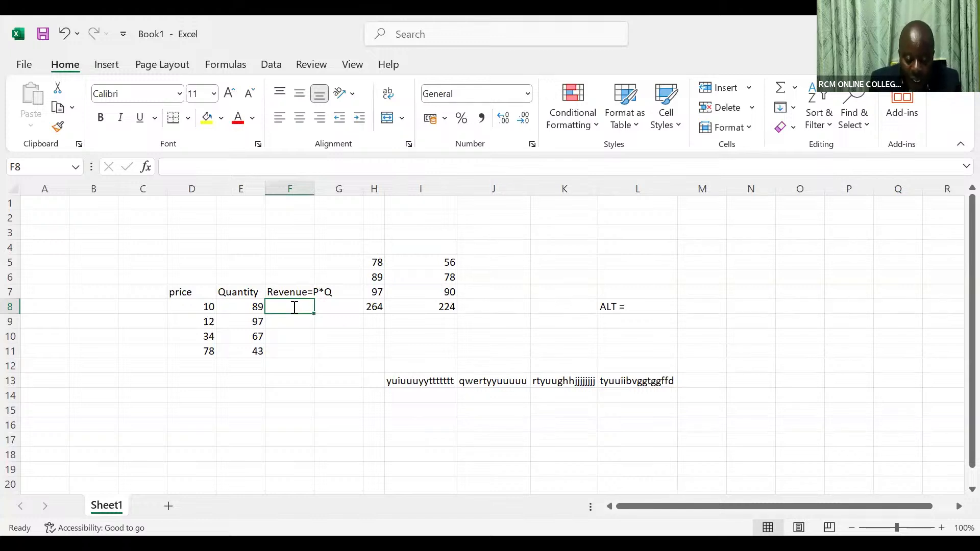
Step: Try entering 10*89 in F8 without an equals sign, and clear the cell again
text(10)
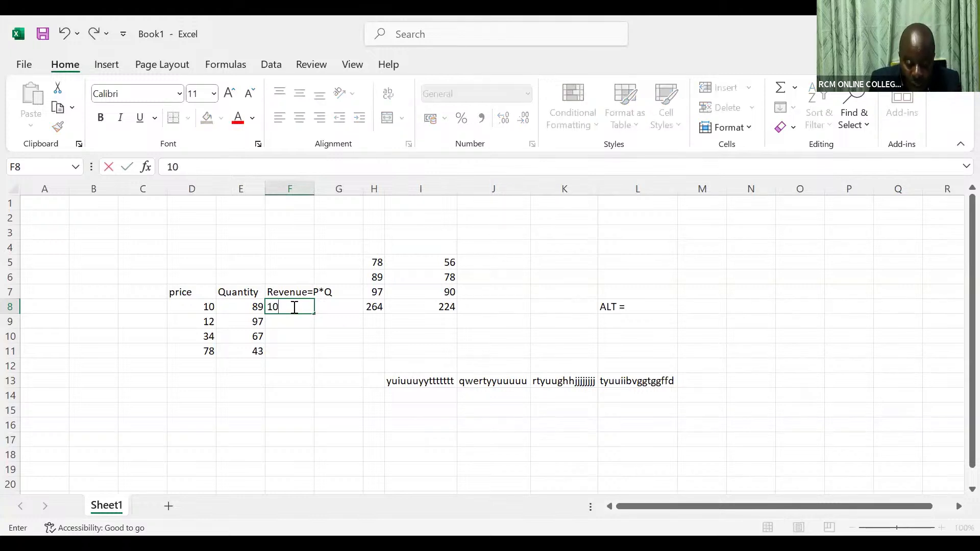
text(*)
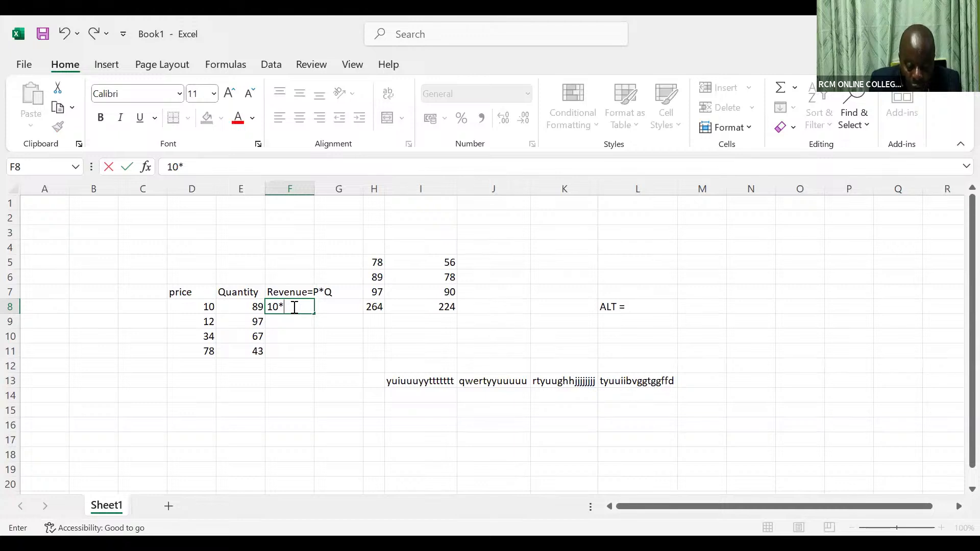
text(89)
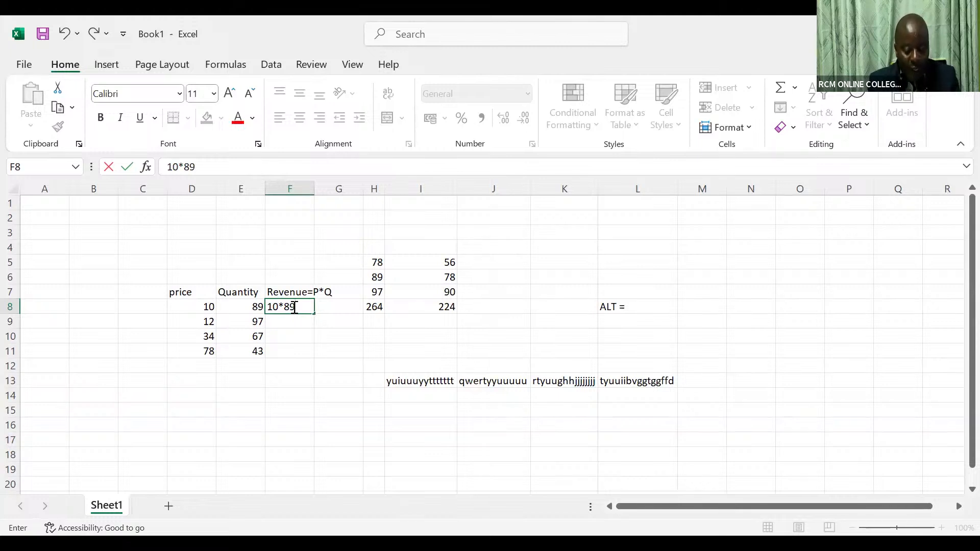
key(Return)
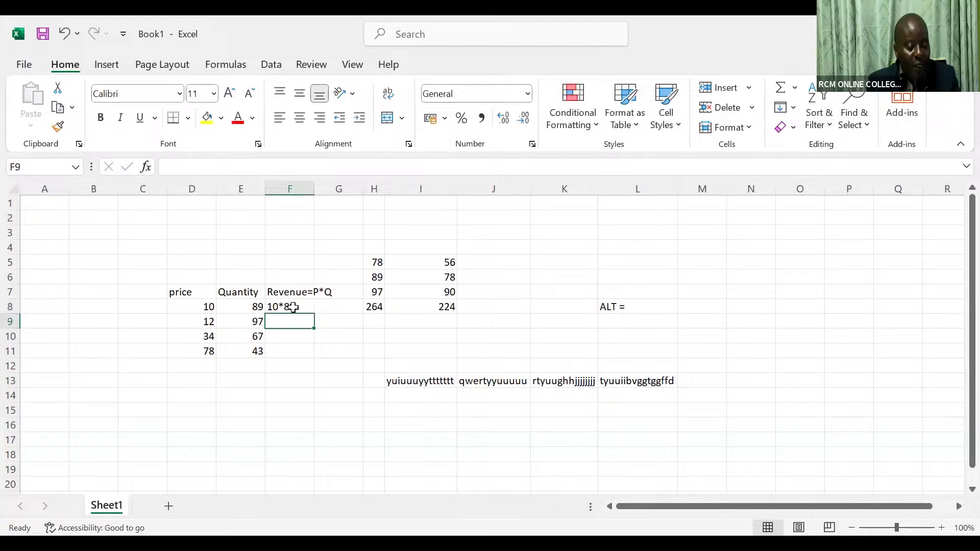
click(293, 307)
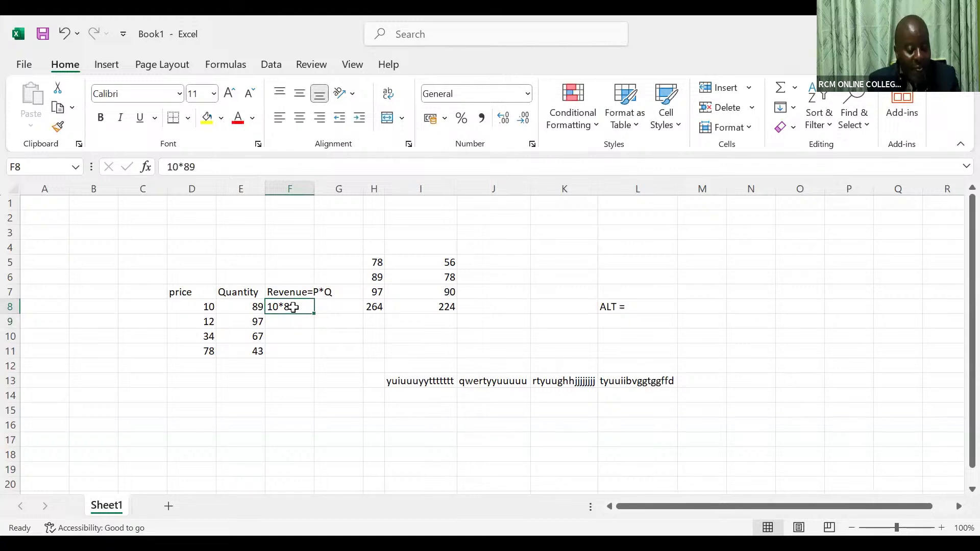
key(Delete)
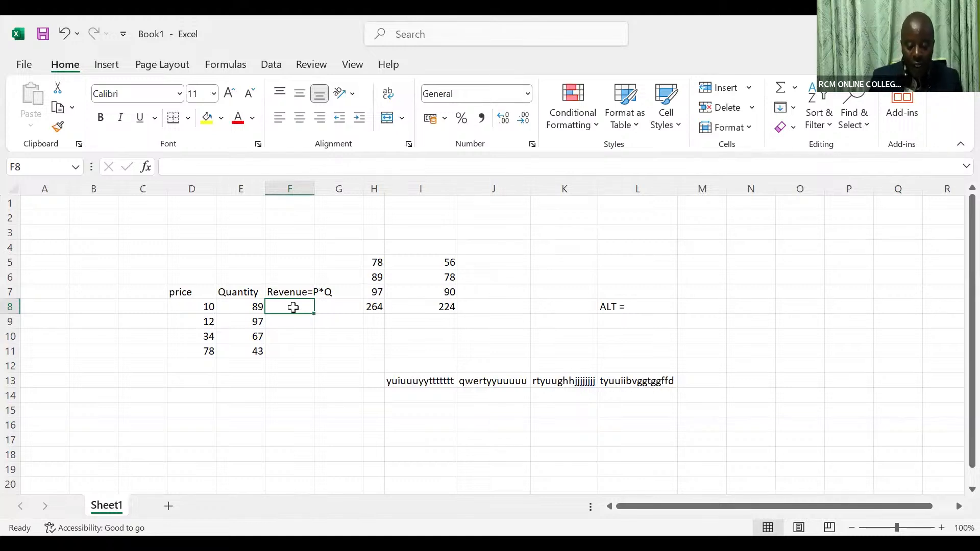
Step: Calculate the revenue in F8 with the formula =D8*E8 and fill it down to F11
text(=)
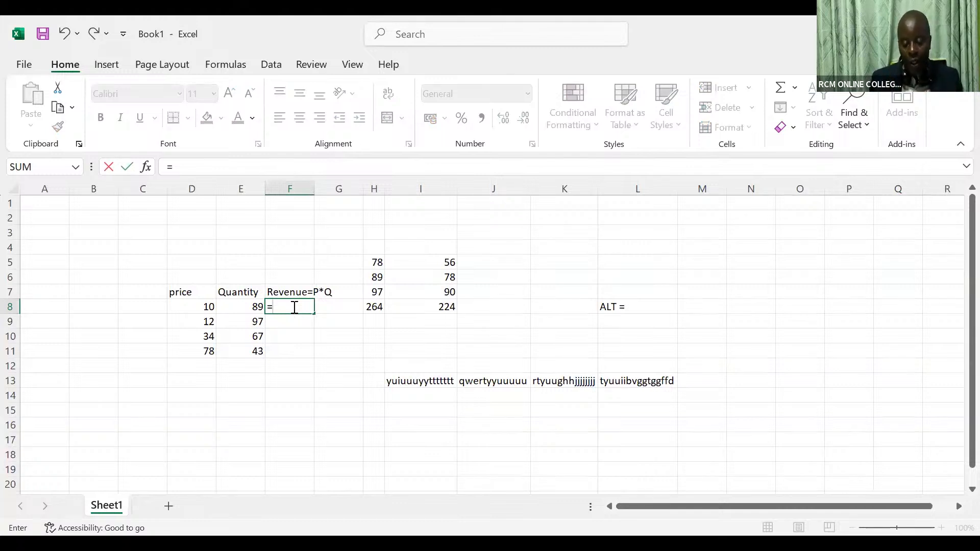
click(204, 307)
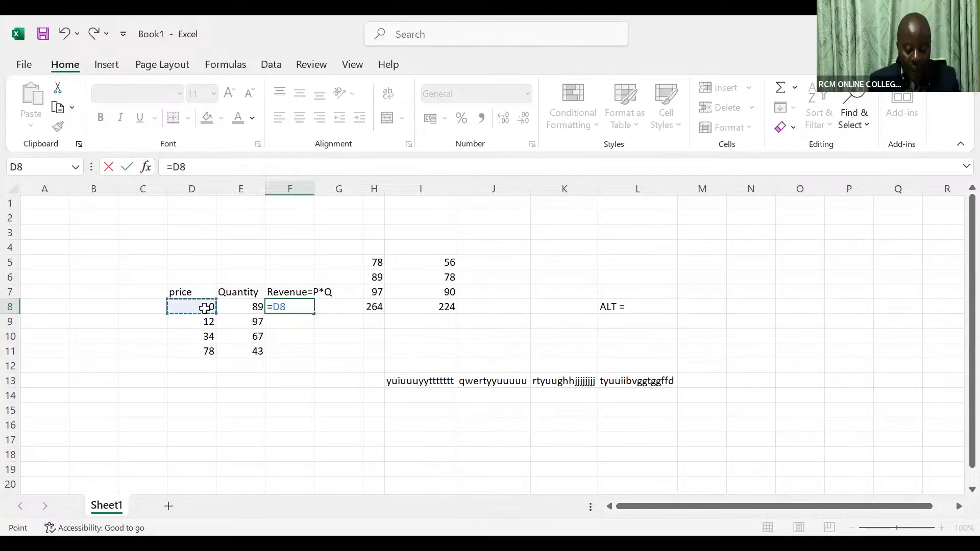
text(*)
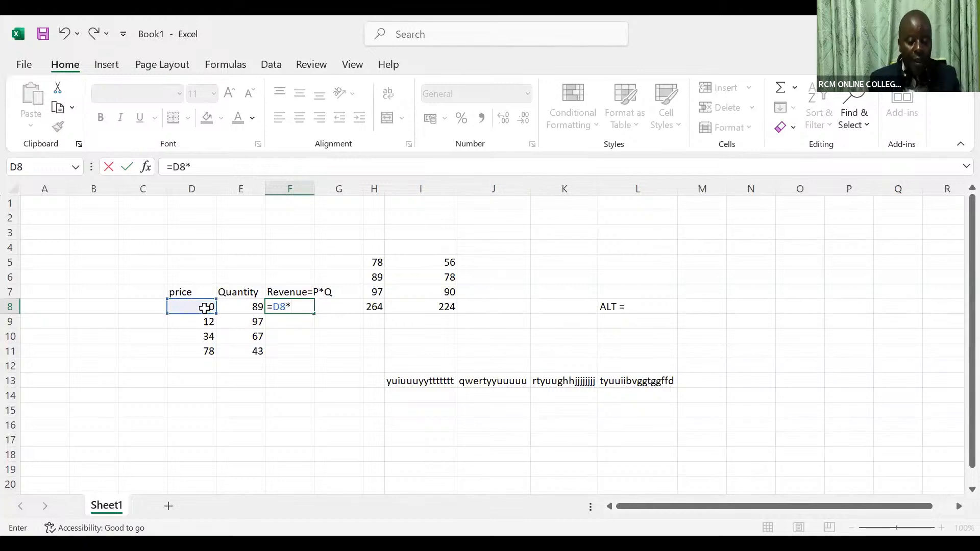
click(251, 306)
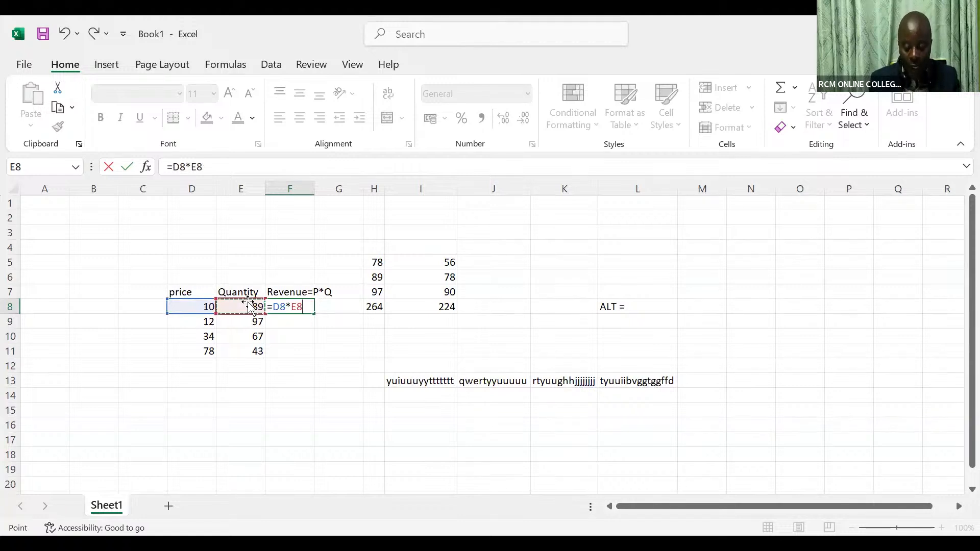
key(Return)
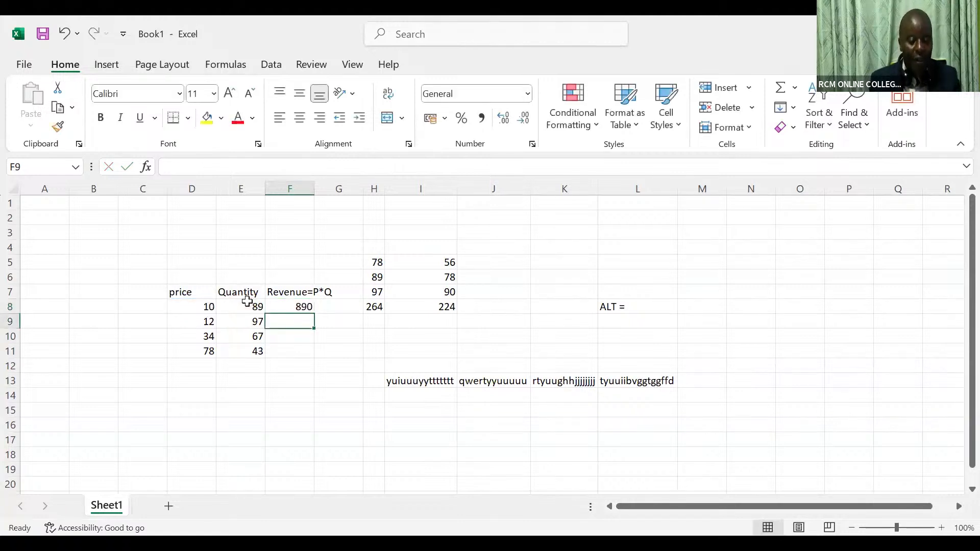
click(296, 305)
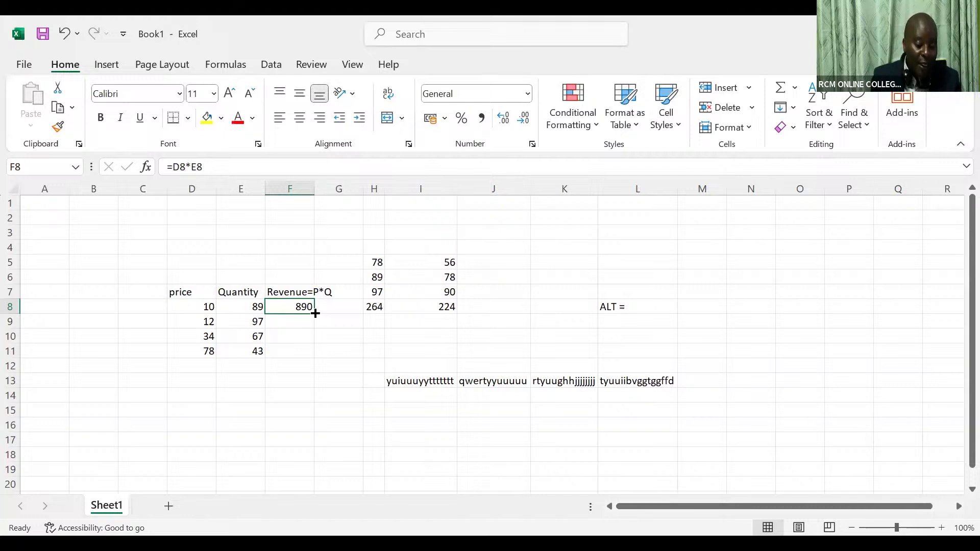
drag(314, 314, 311, 352)
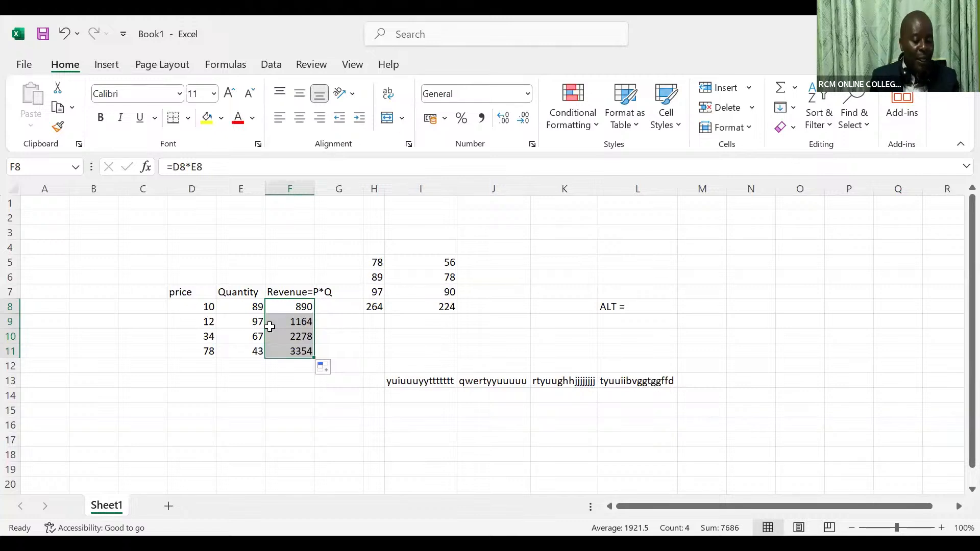
Step: Inspect which cells the filled revenue formula in F9 refers to, leaving the formula as it is
click(298, 323)
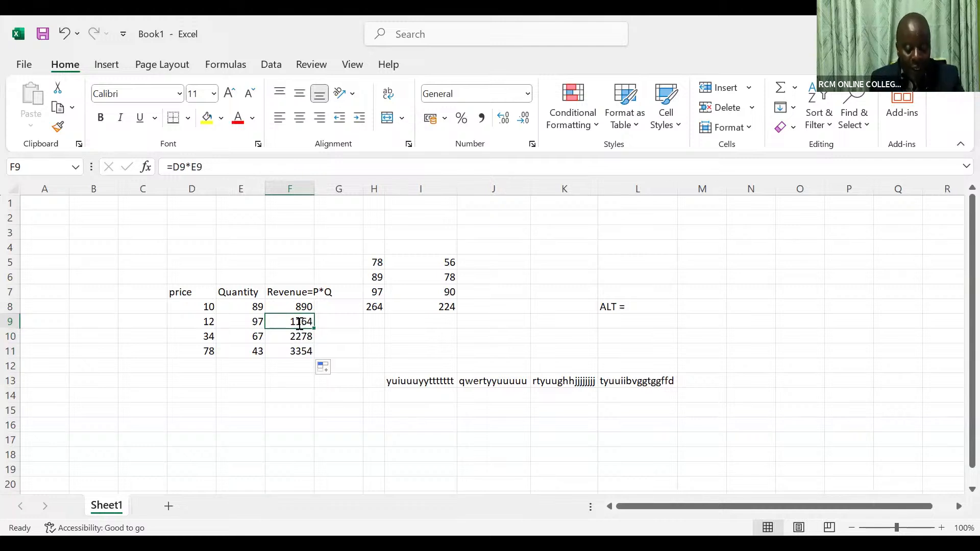
double_click(300, 324)
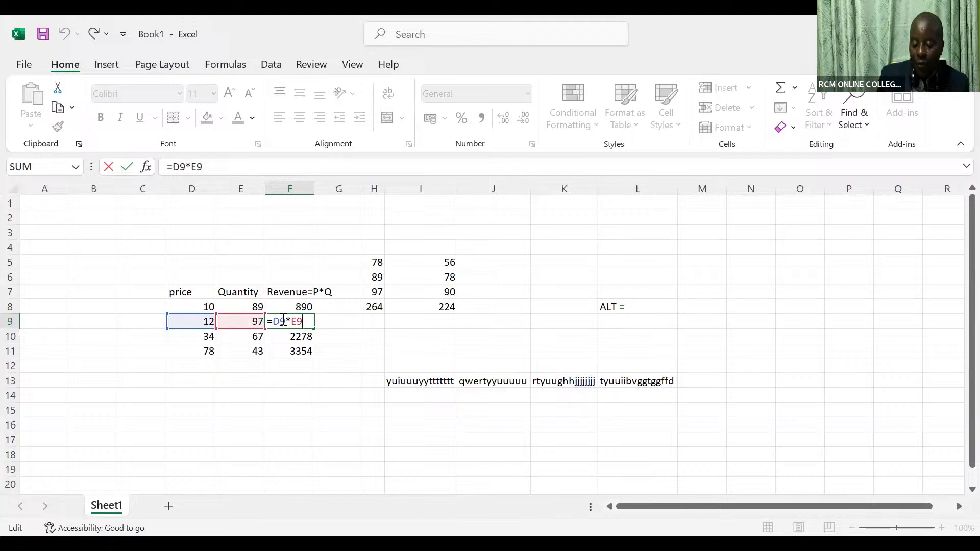
click(290, 380)
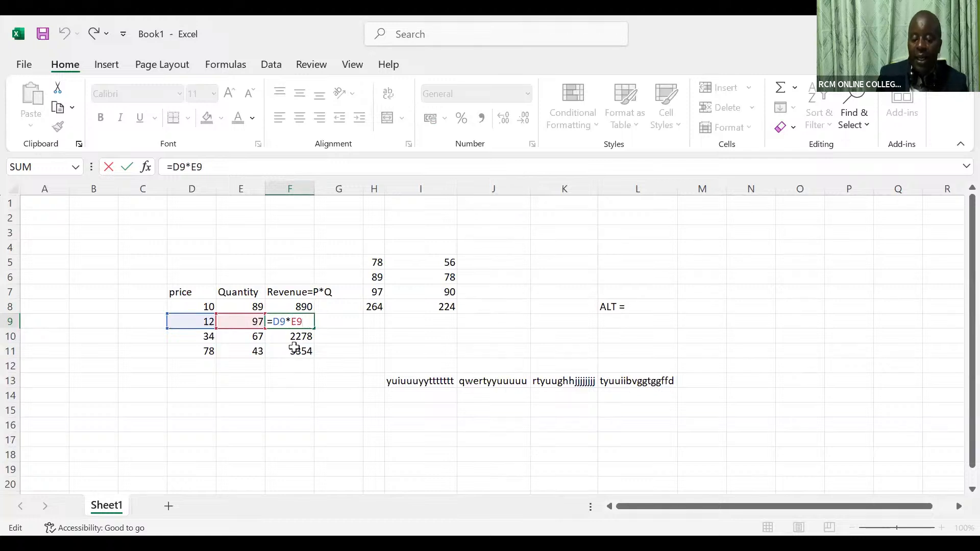
click(299, 322)
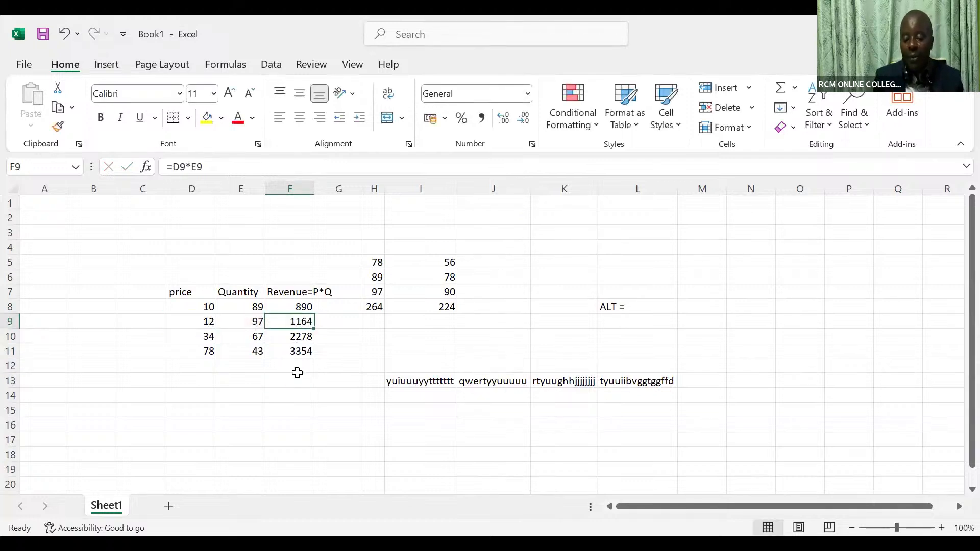
Step: Clear the revenue cells from F9 down and rebuild the column with =D8*E8 in F8, filled down to F11
shift+click(297, 375)
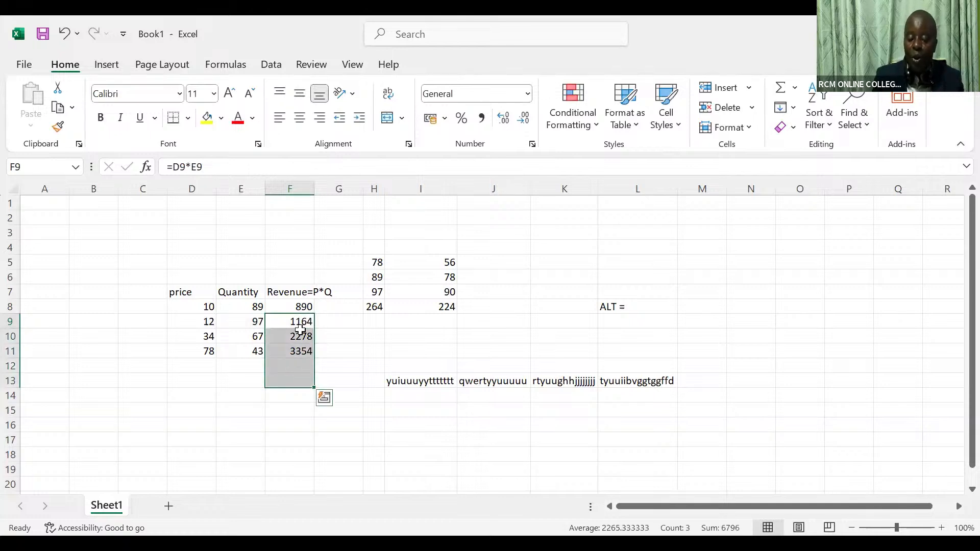
key(Delete)
click(301, 306)
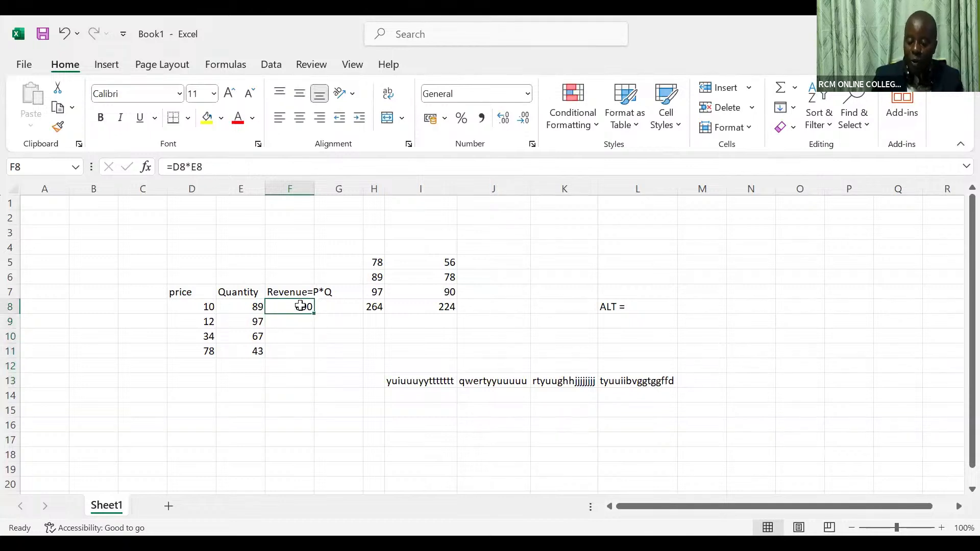
text(=)
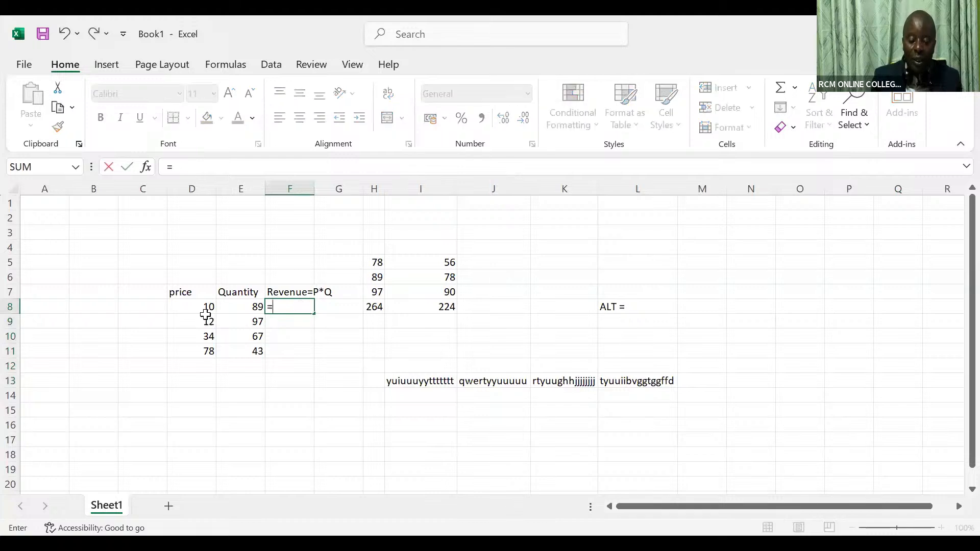
click(203, 308)
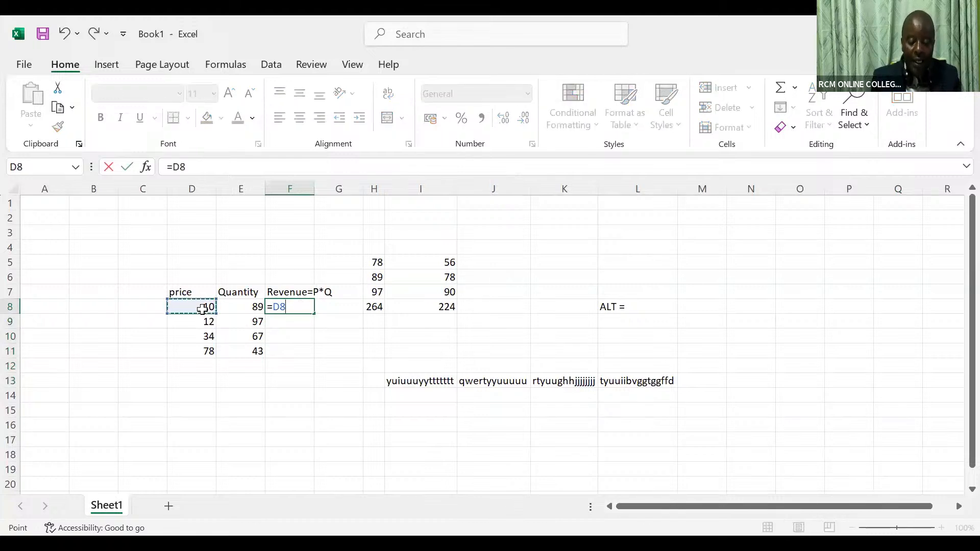
text(*)
click(249, 306)
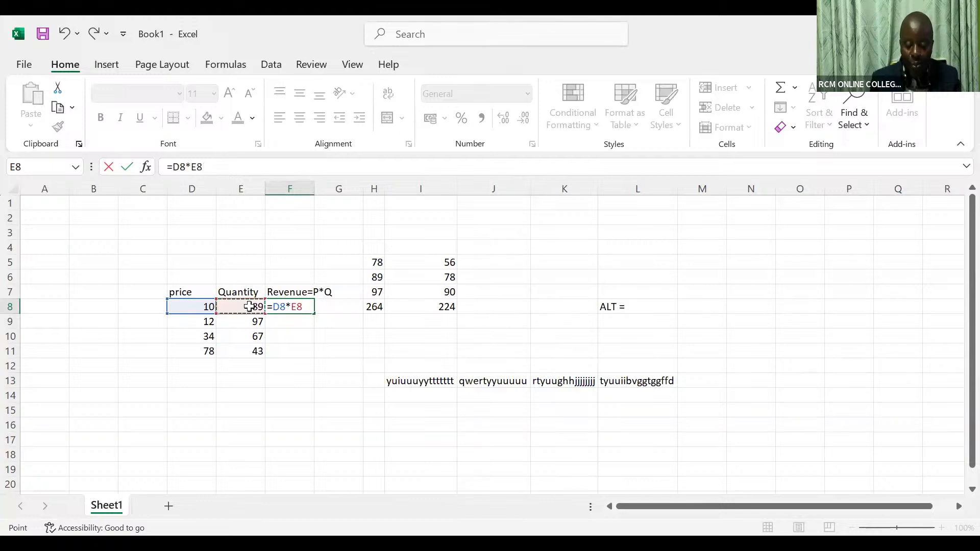
key(ctrl+Return)
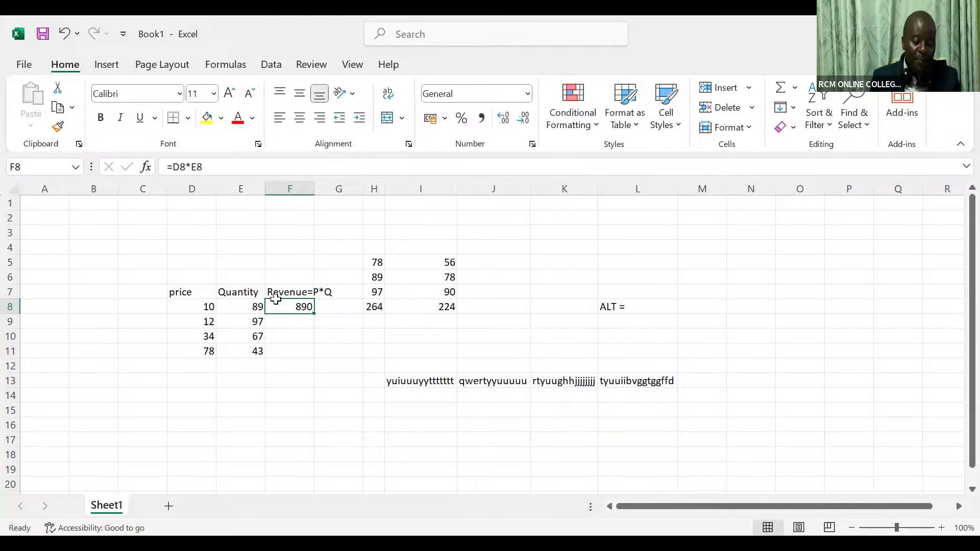
double_click(314, 314)
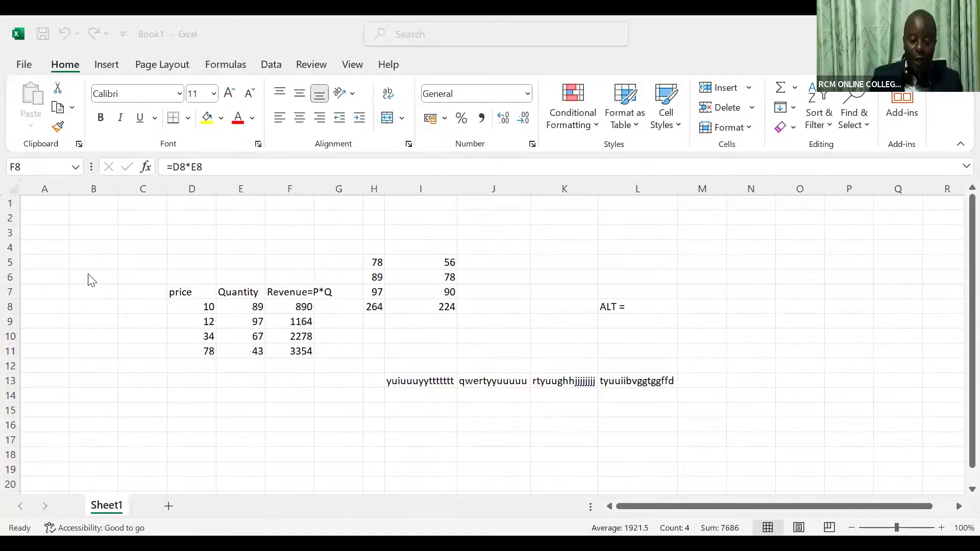
Step: Clear the contents of the whole worksheet and enter the column heading "price" in J5
click(17, 187)
key(Delete)
click(471, 262)
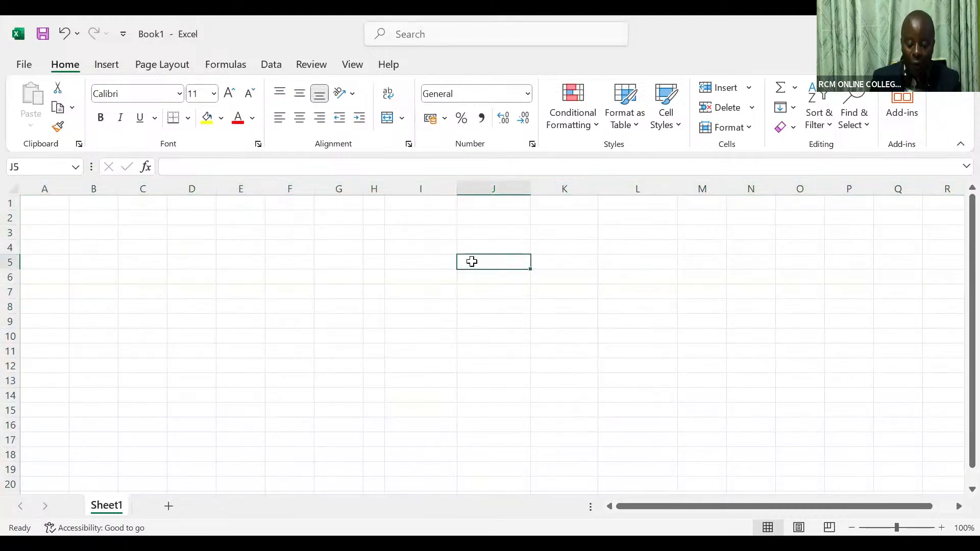
text(pric)
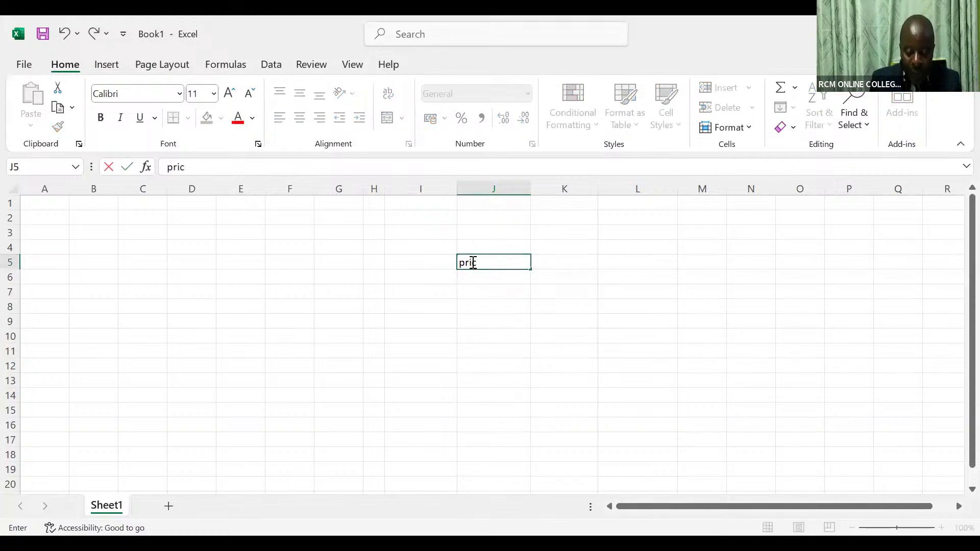
text(e)
key(Return)
Step: Enter the price 10 in each of the cells J6 to J9
text(10)
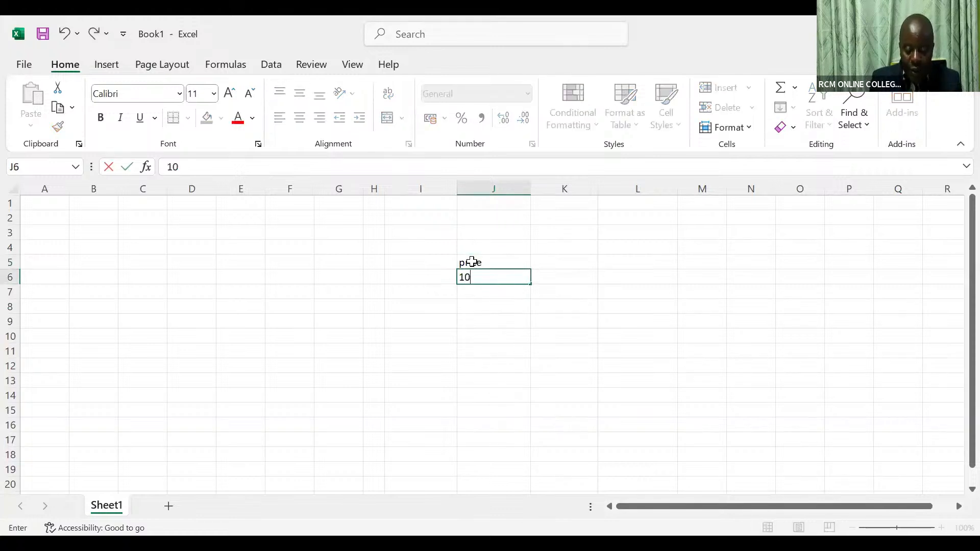
key(Return)
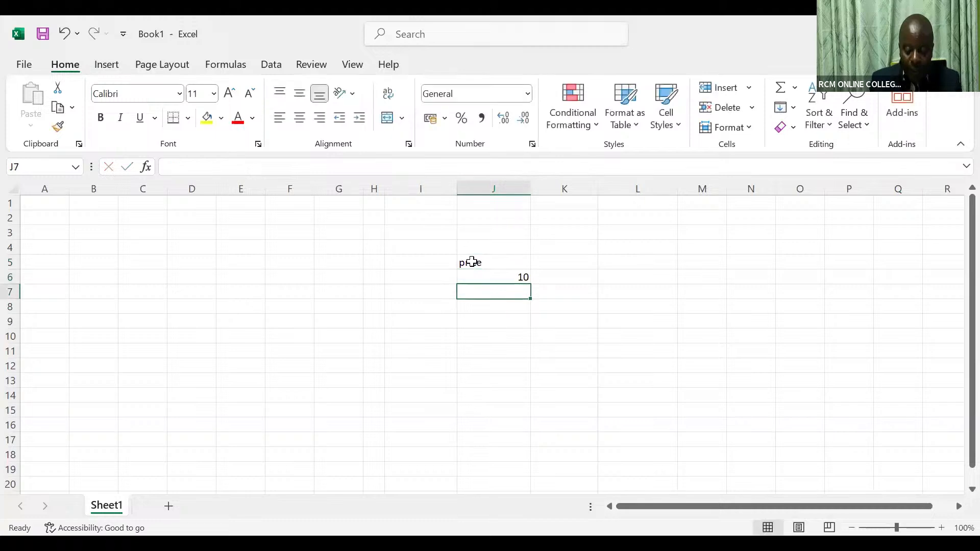
text(10)
key(Return)
text(10)
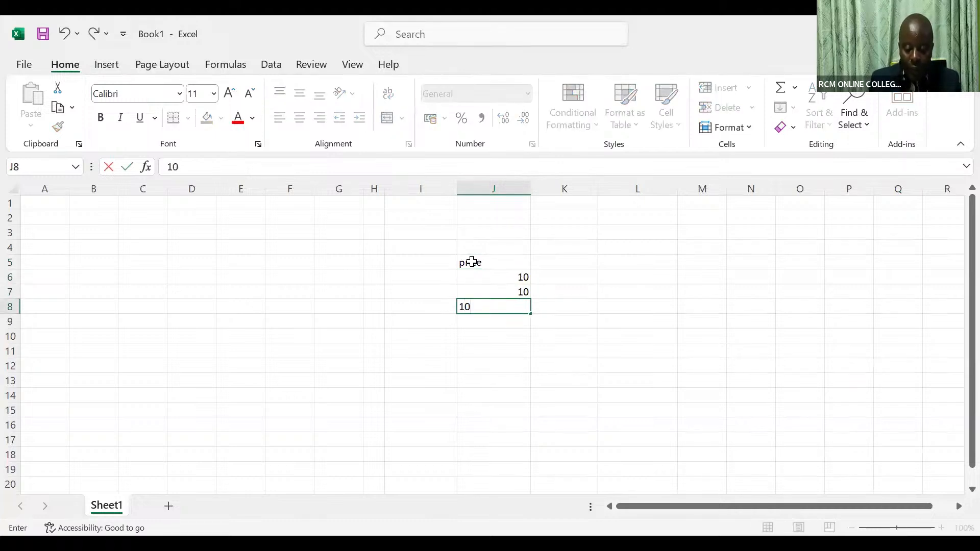
key(Return)
text(10)
Step: Enter the column heading "Quantity" in K5
click(575, 264)
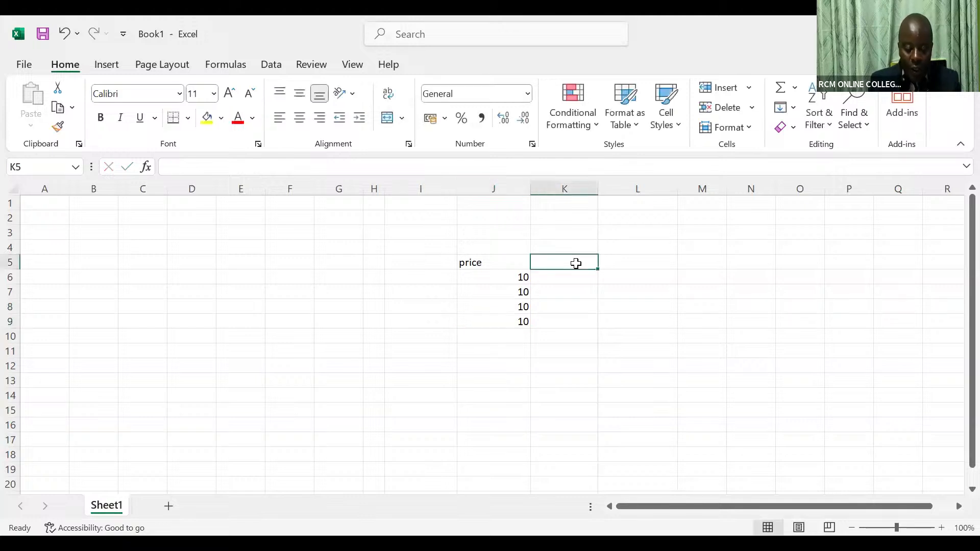
text(Qu)
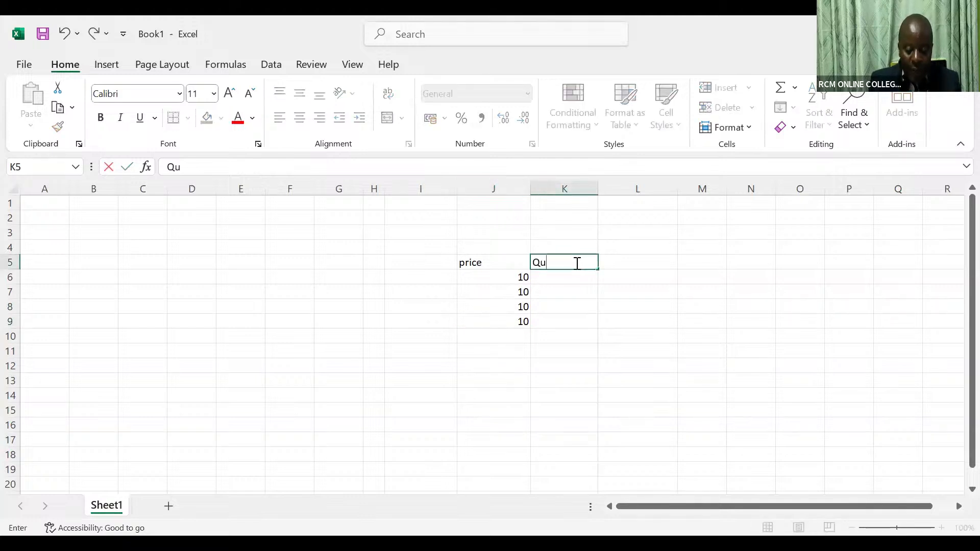
text(anytity)
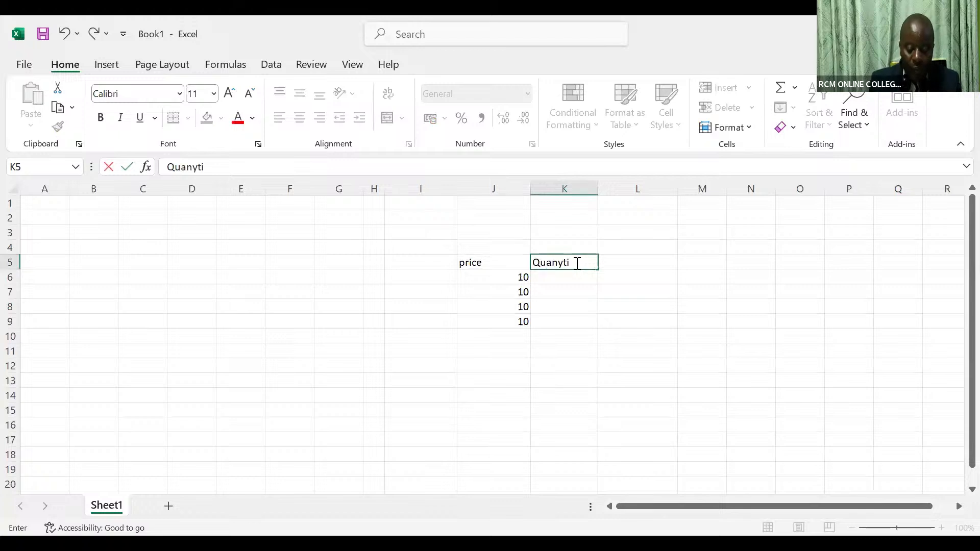
key(BackSpace)
key(BackSpace)
key(BackSpace)
key(BackSpace)
key(BackSpace)
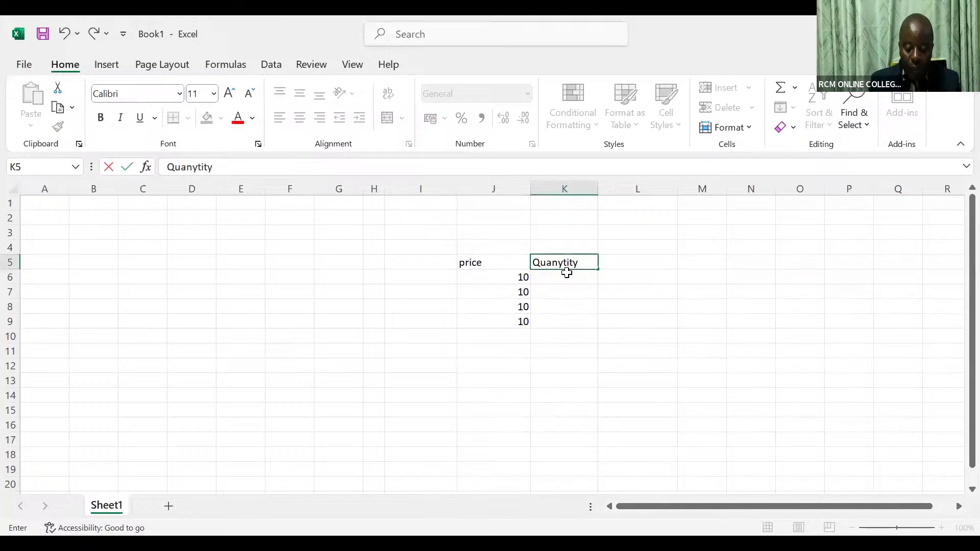
text(tity)
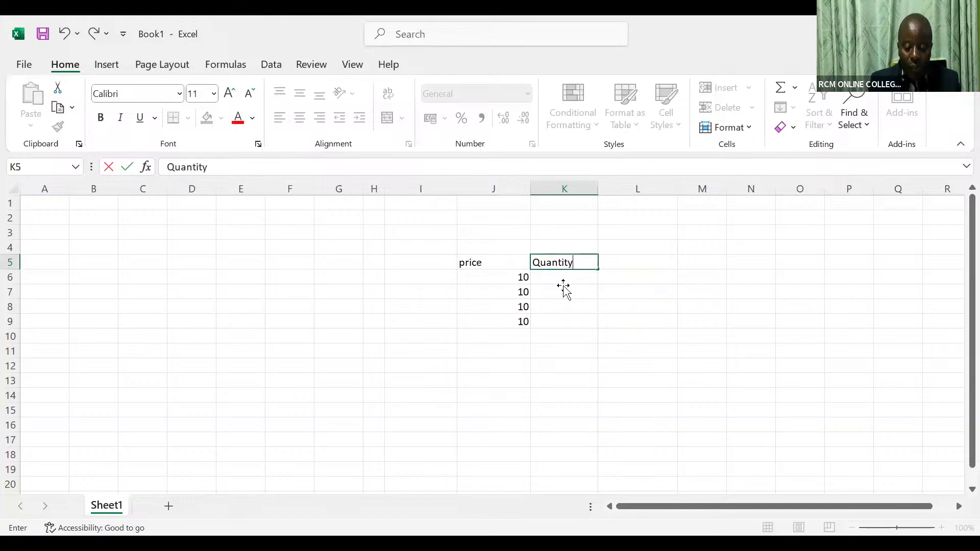
key(Return)
Step: Enter the quantities 45, 67, 87 and 98 in K6 to K9
click(562, 280)
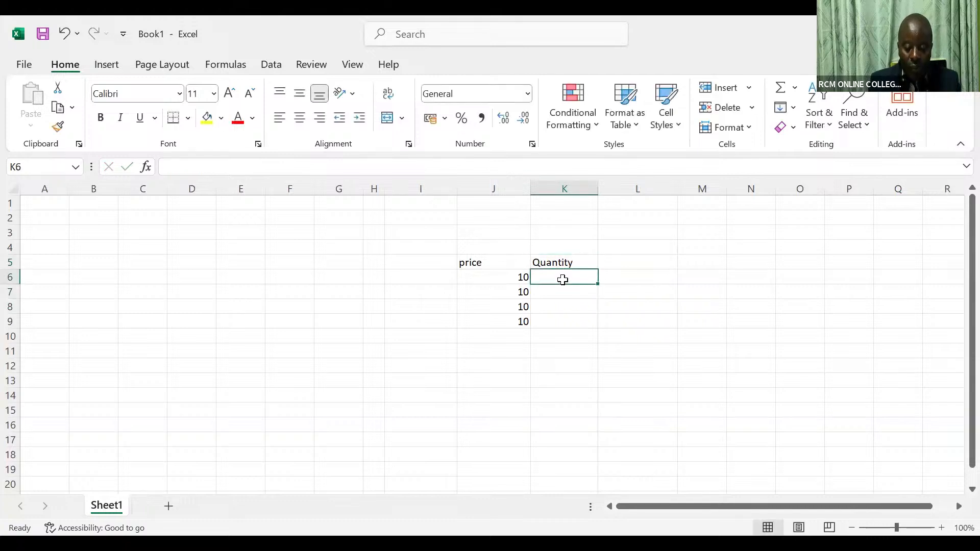
text(45)
key(Return)
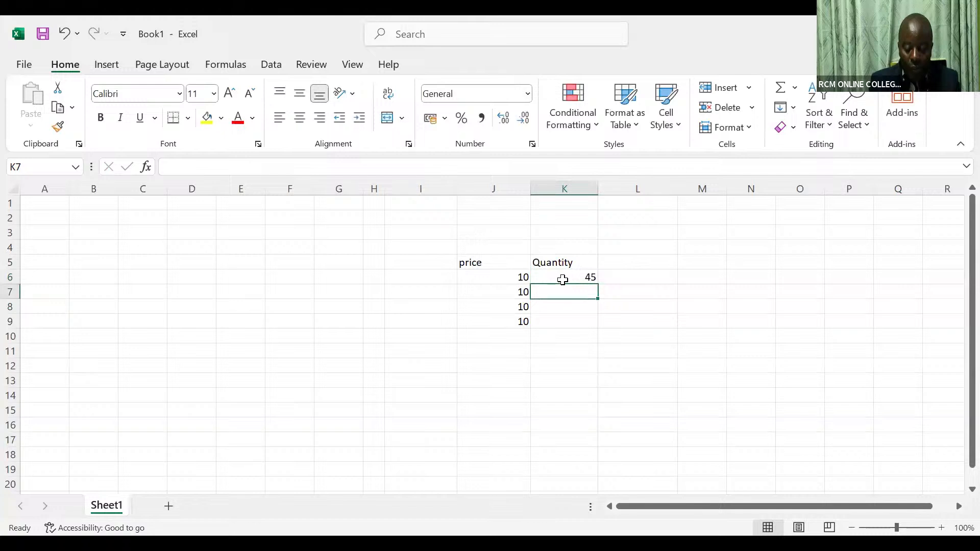
text(67)
key(Return)
text(87)
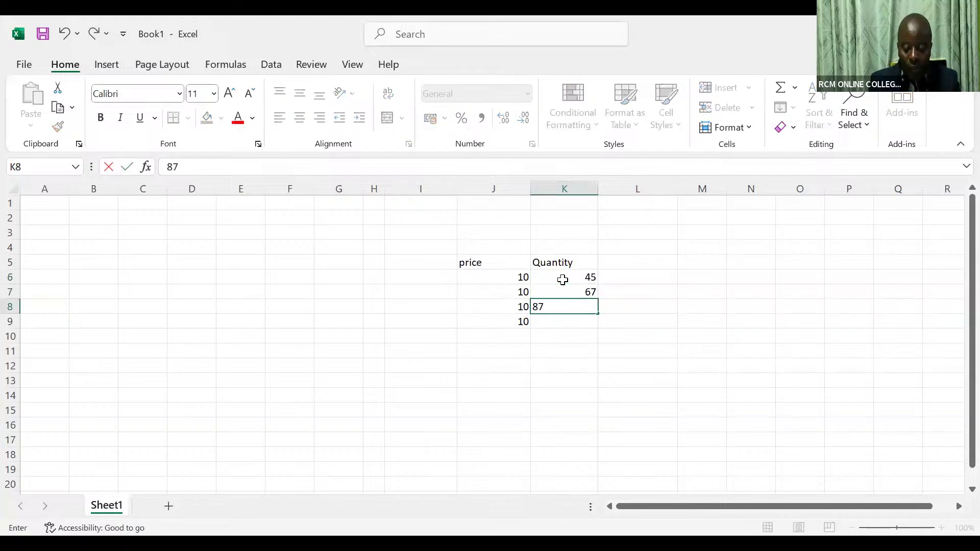
key(Return)
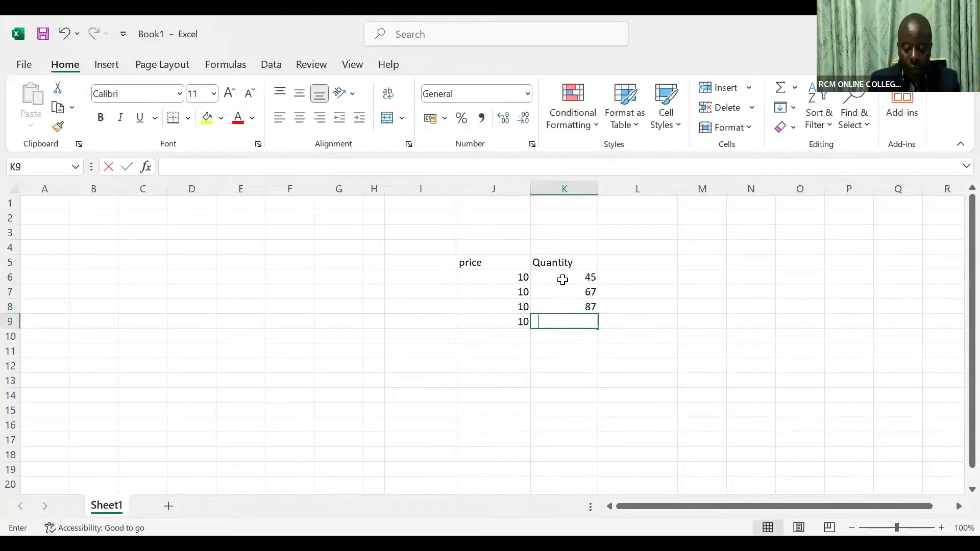
text(98)
key(Return)
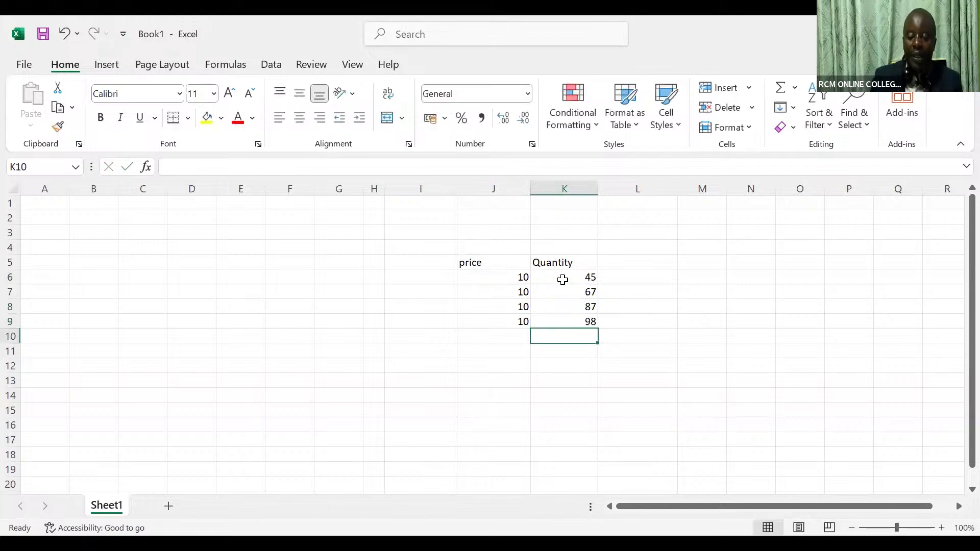
Step: Enter the column heading "Revenue" in L5
click(629, 264)
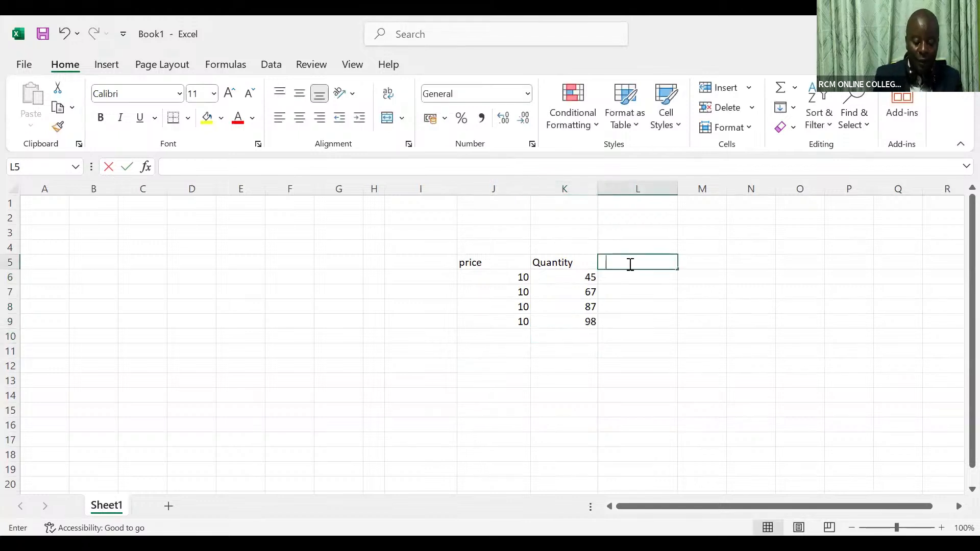
text(Revenue)
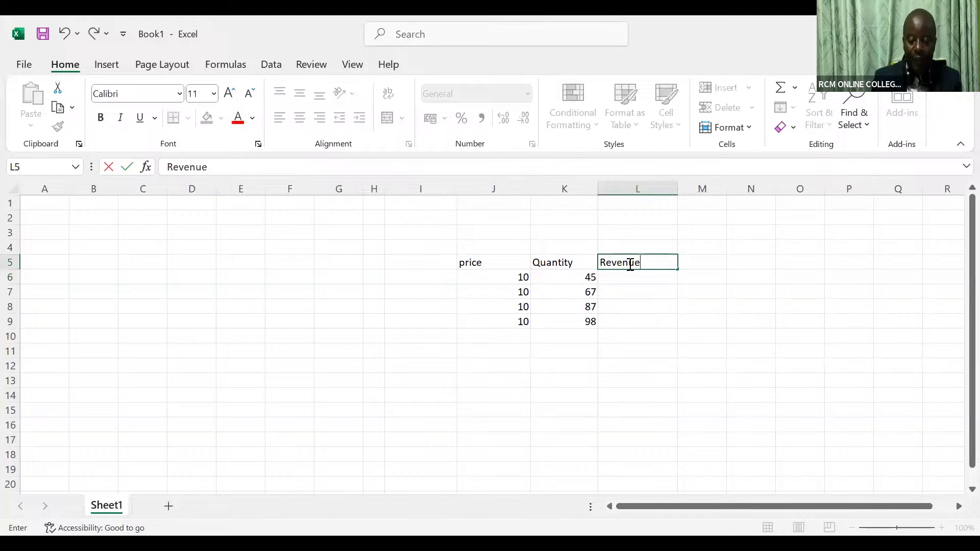
key(Return)
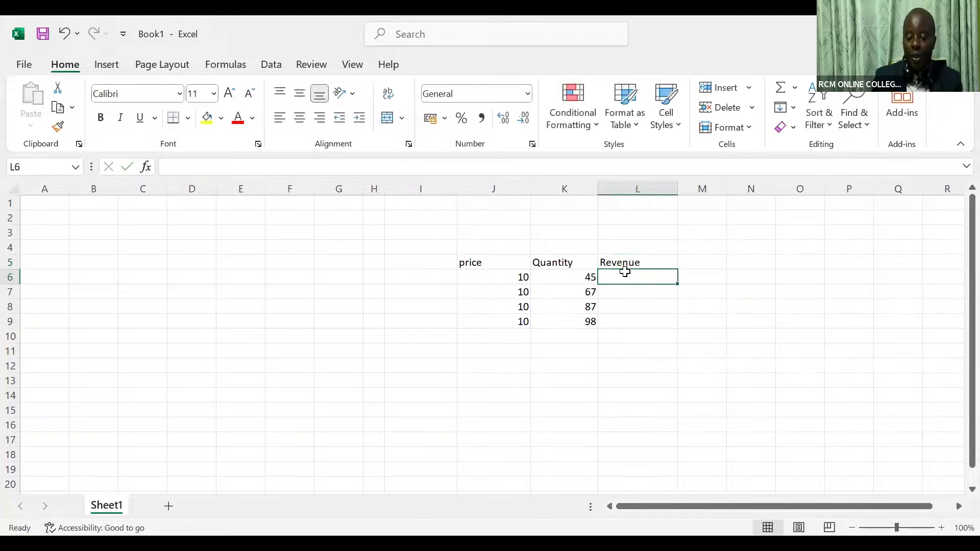
Step: Calculate the revenue in L6 with the formula =J6*K6 and fill it down to L9
text(=)
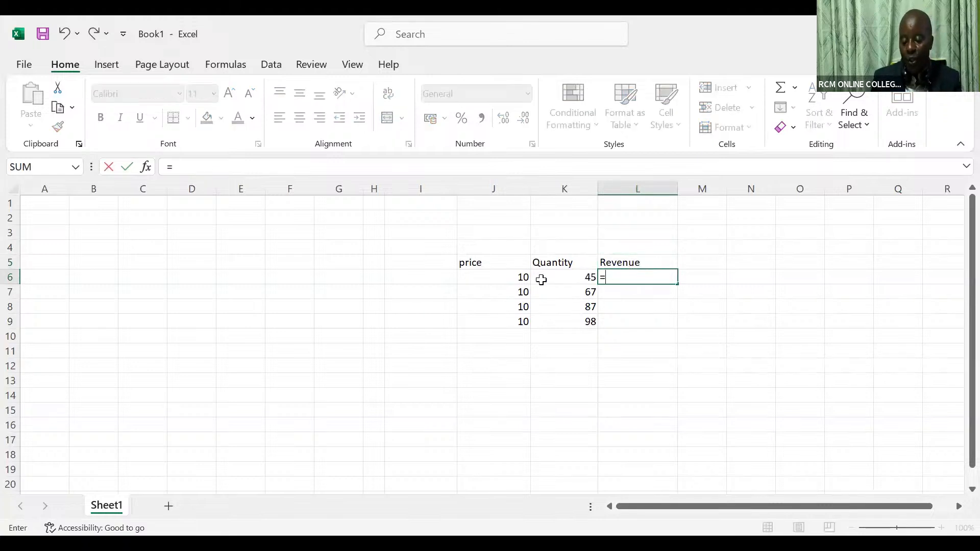
click(522, 276)
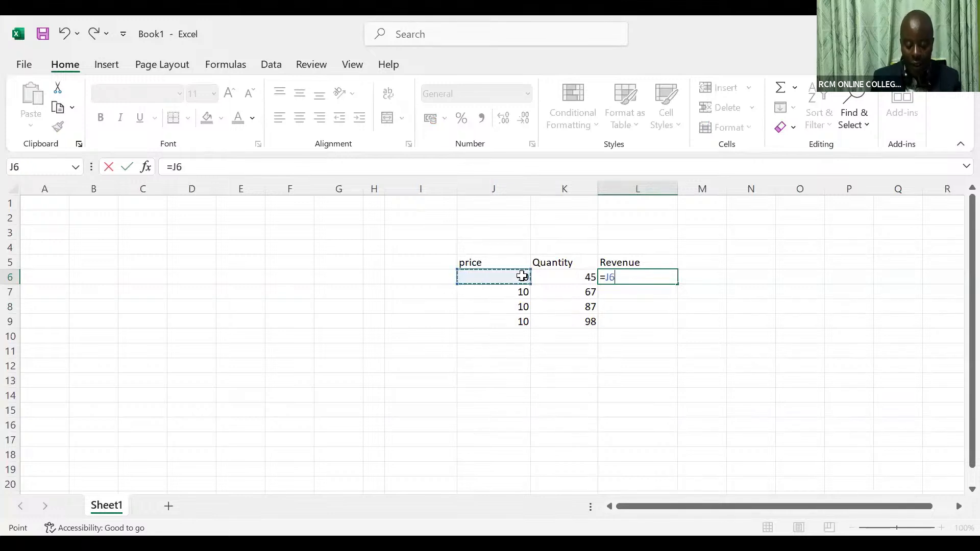
text(*)
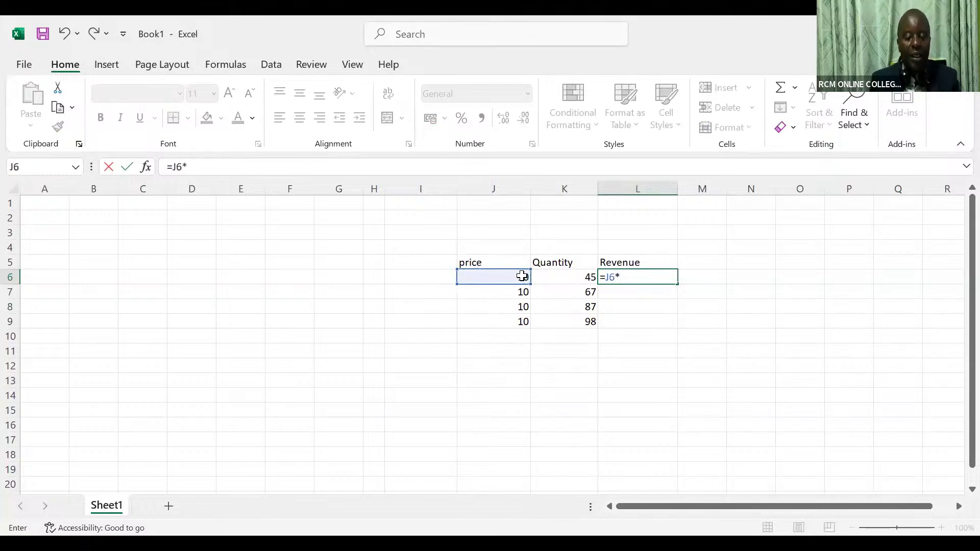
click(560, 280)
key(ctrl+Return)
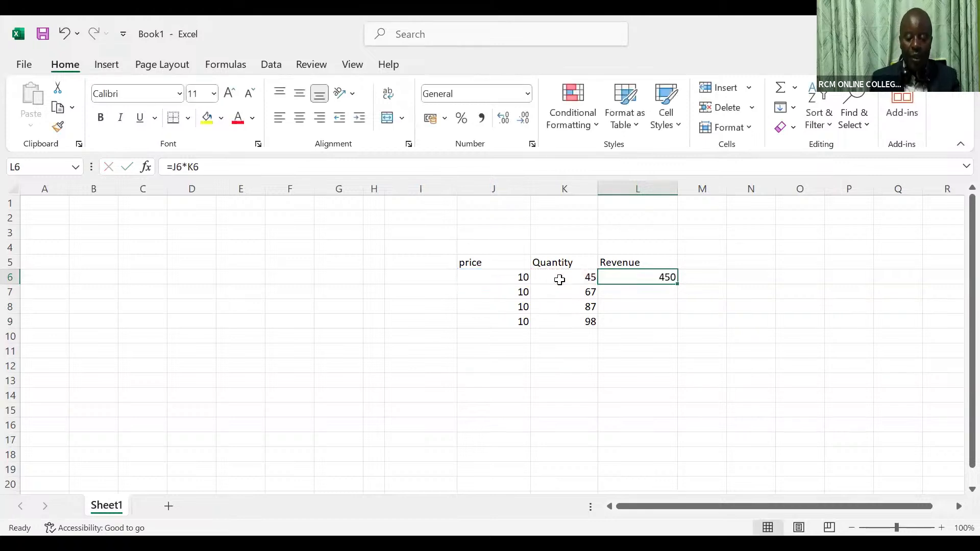
double_click(676, 285)
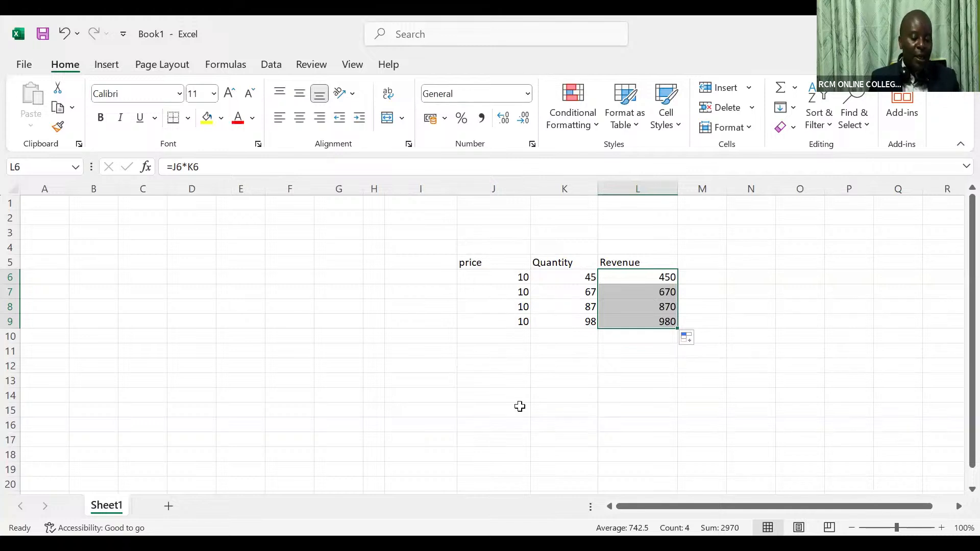
Step: Add a single price above the table, with the label "Price" in K4 and the value 10 in L4
click(560, 248)
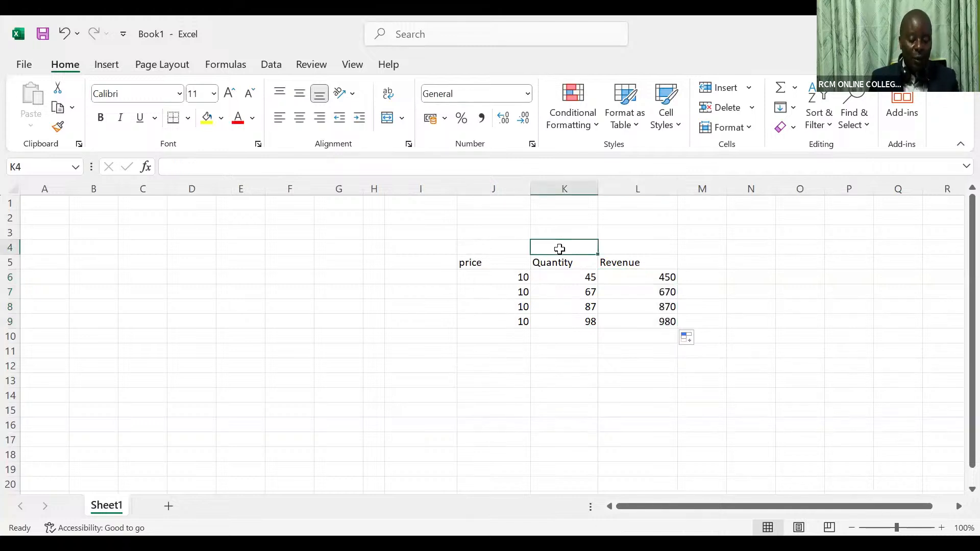
text(P)
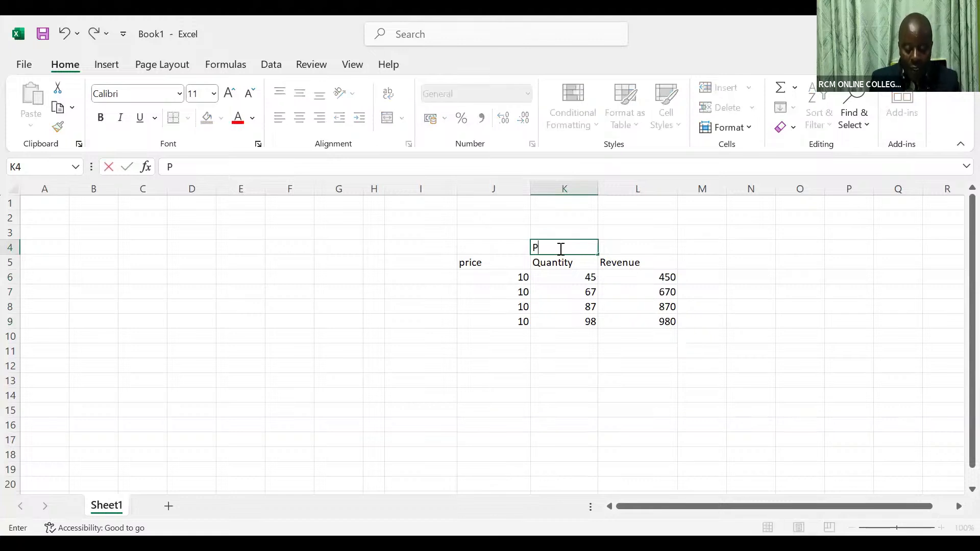
text(rice)
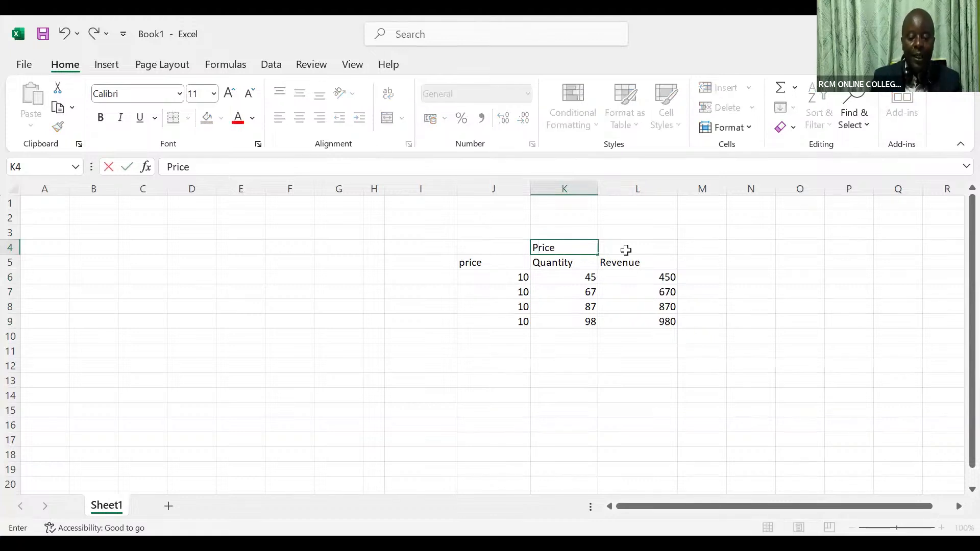
click(625, 249)
text(10)
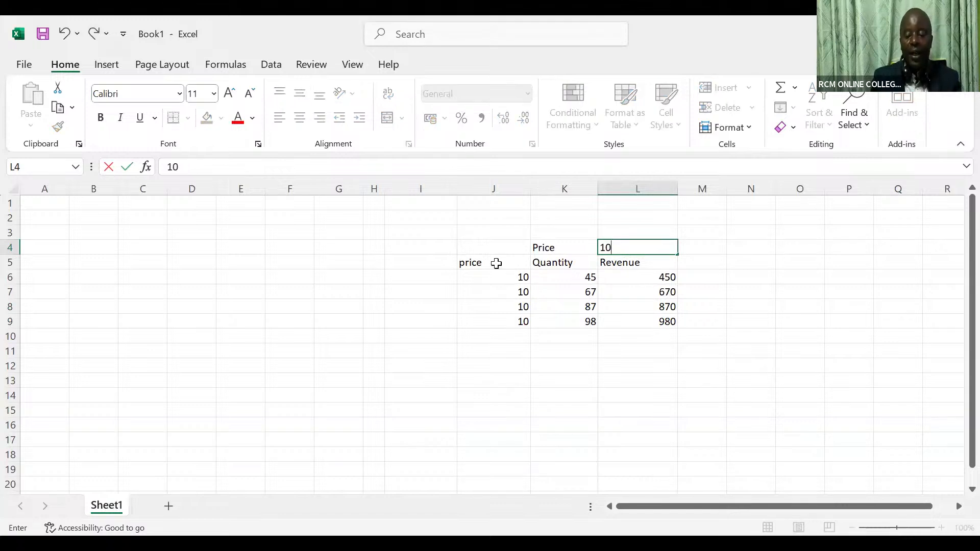
Step: Delete the per-row price column J and clear the revenue formulas that shift into K6 to K9
click(498, 182)
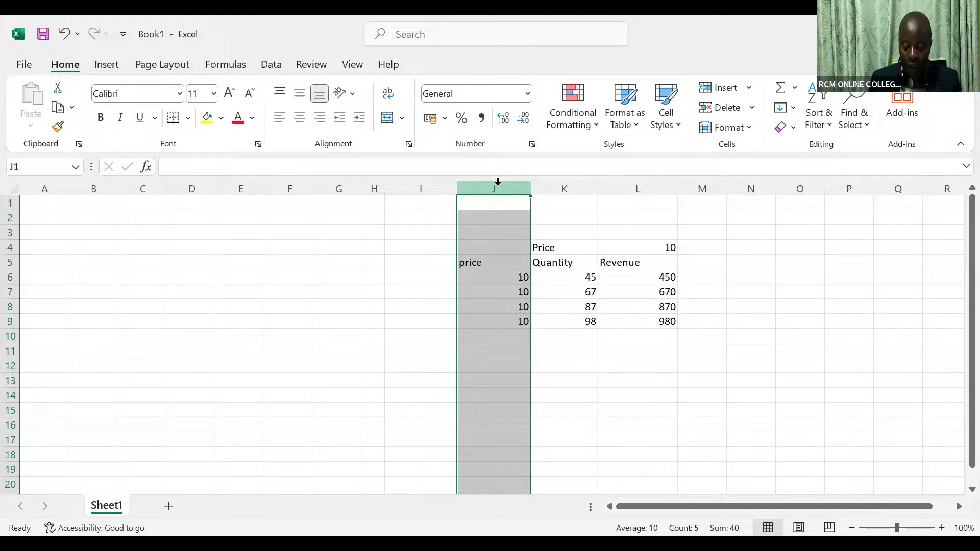
key(ctrl+minus)
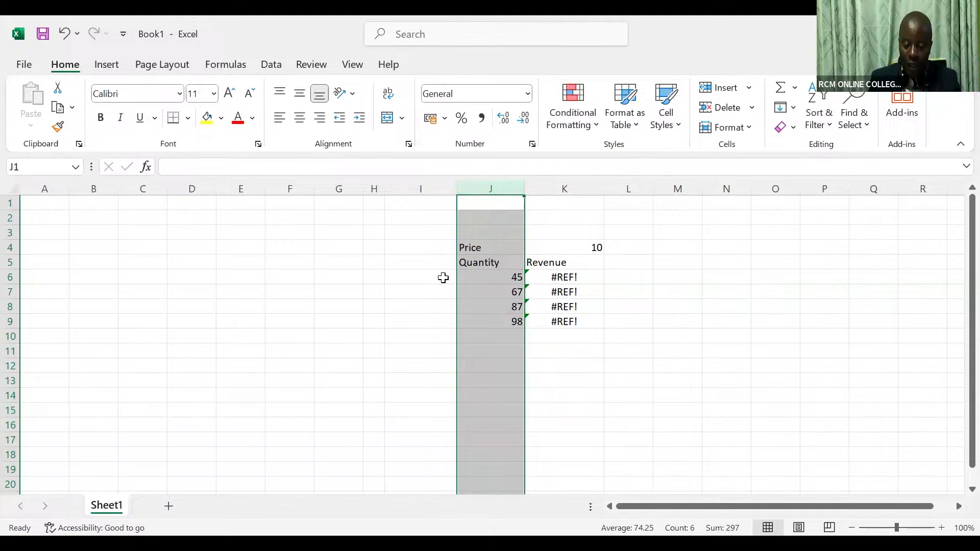
click(561, 278)
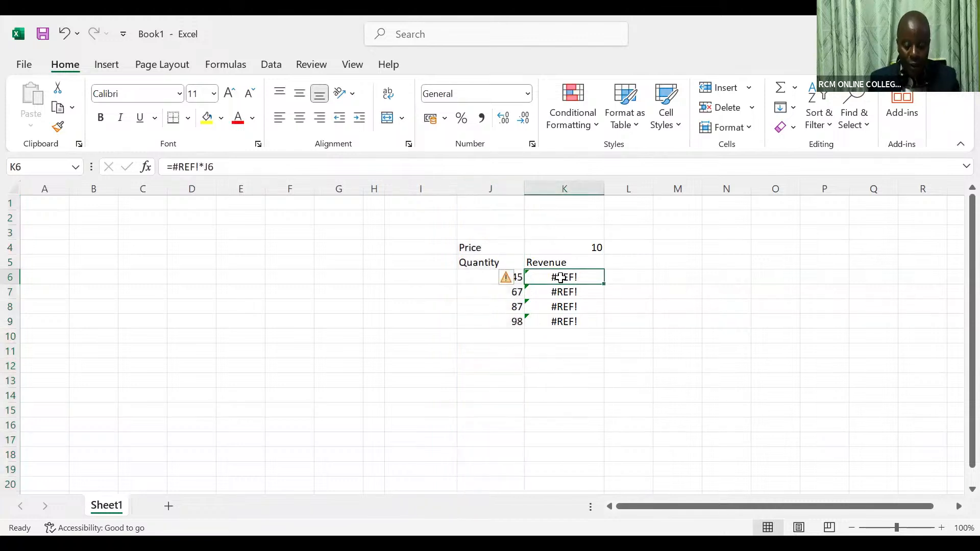
key(shift+Down)
key(shift+Down)
key(shift+Down)
key(Delete)
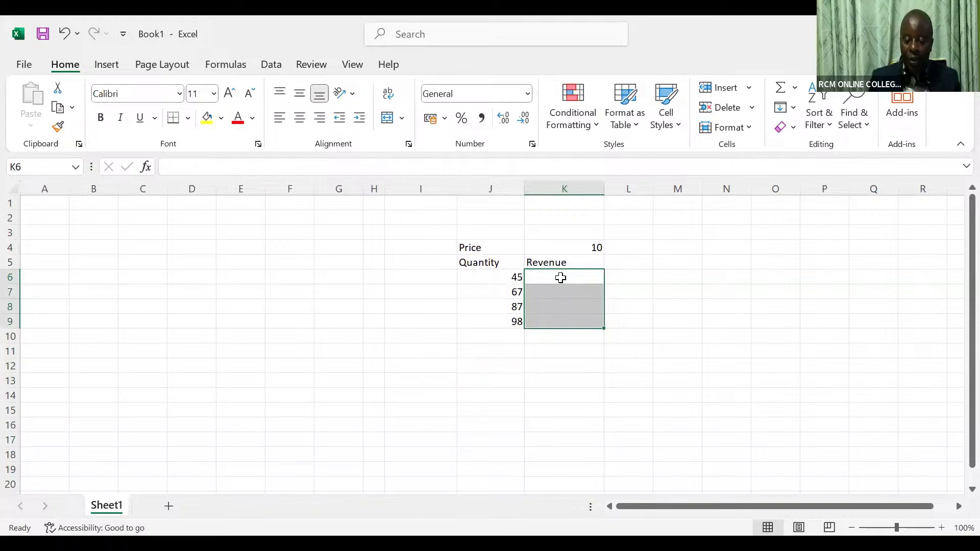
click(709, 337)
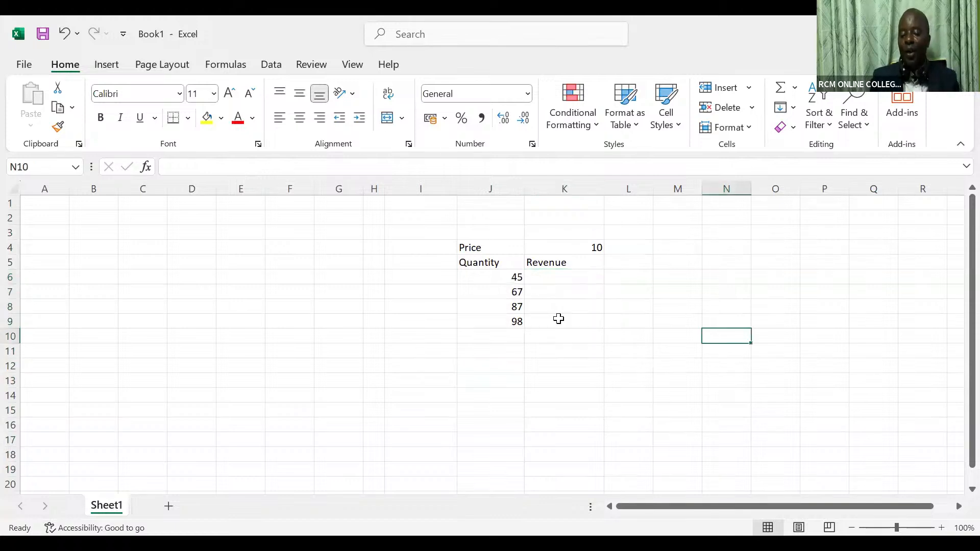
Step: Calculate the revenue in K6 with the relative formula =J6*K4 and fill it down to K9
click(534, 279)
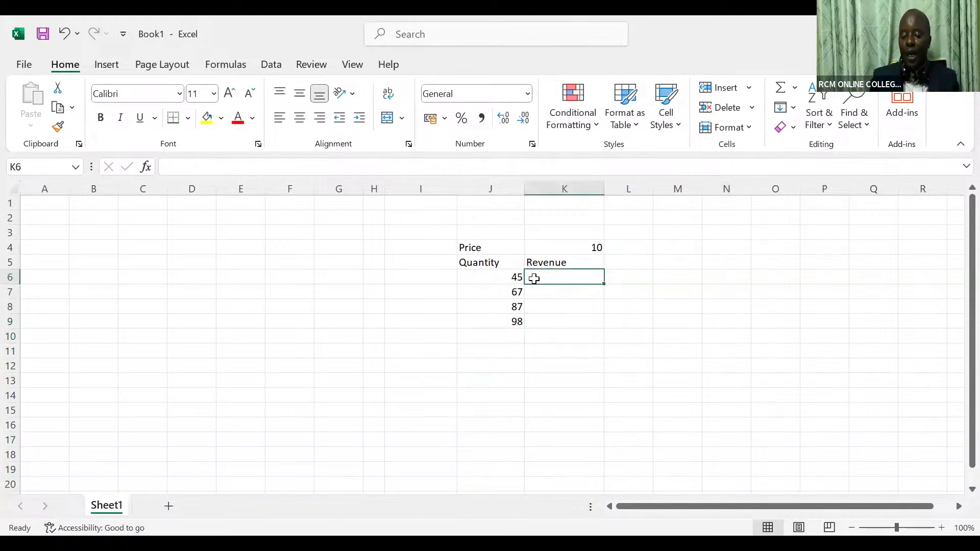
text(=)
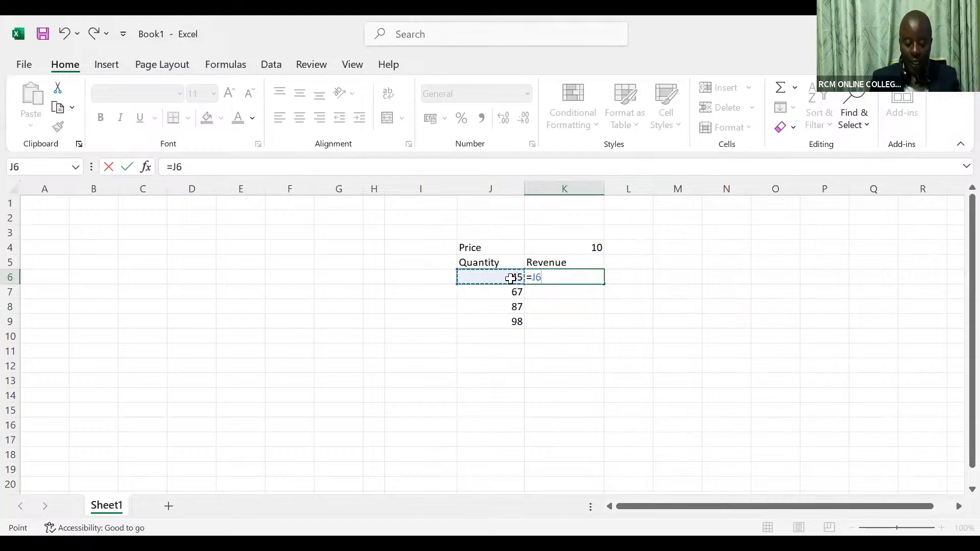
text(*)
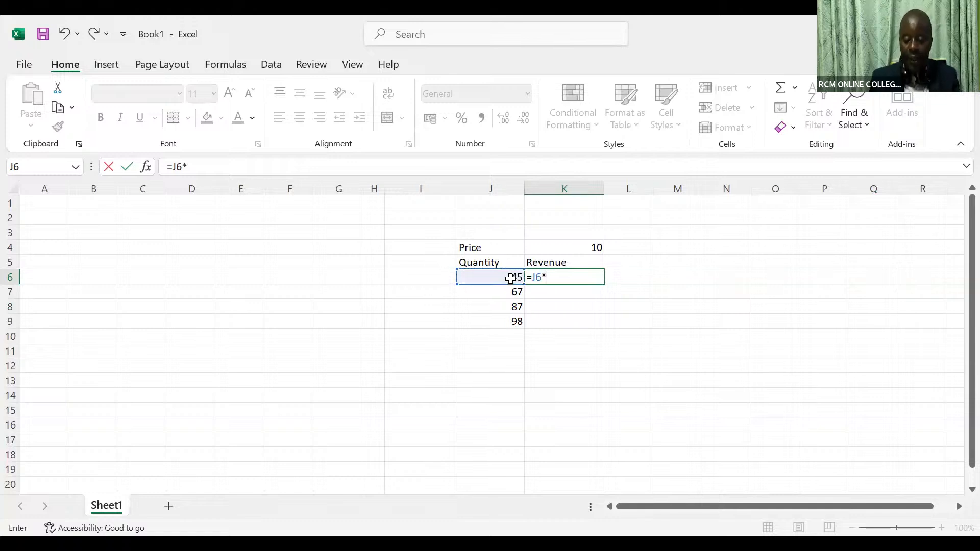
click(596, 247)
key(Return)
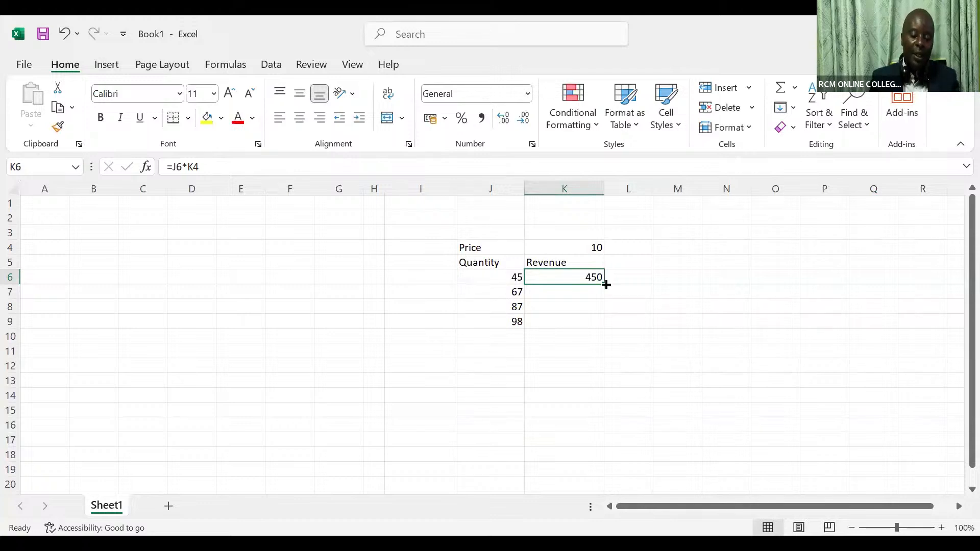
double_click(606, 284)
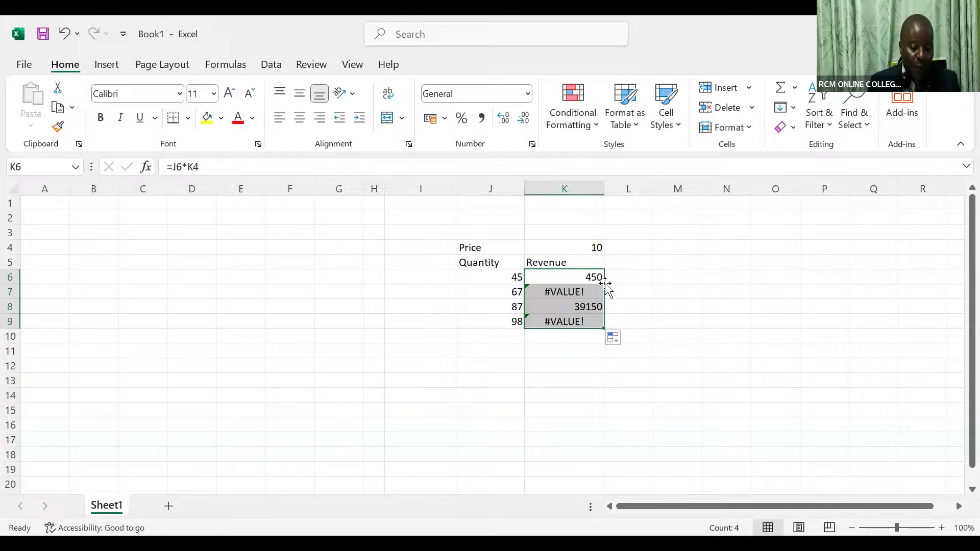
Step: Examine which cells the revenue formulas in K6, K7 and K8 refer to
click(589, 278)
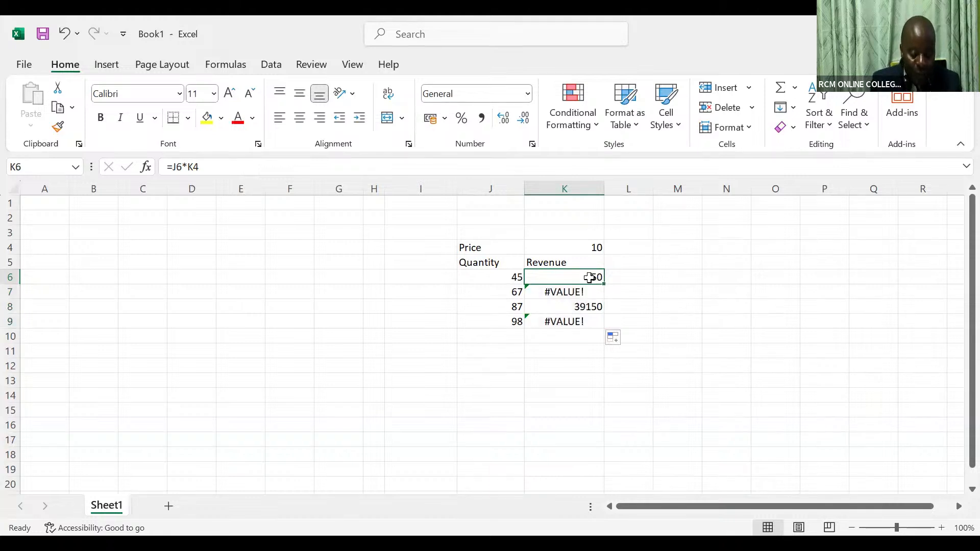
double_click(589, 277)
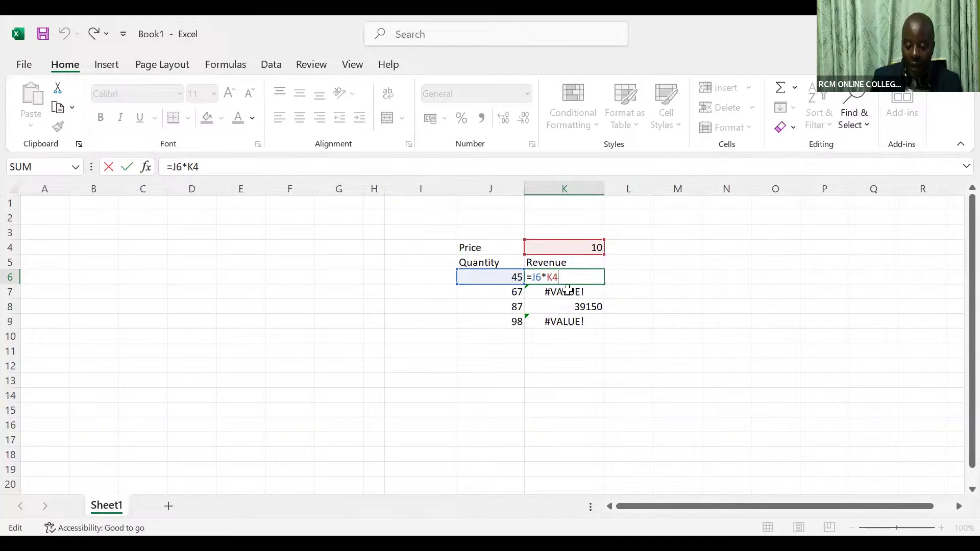
key(Return)
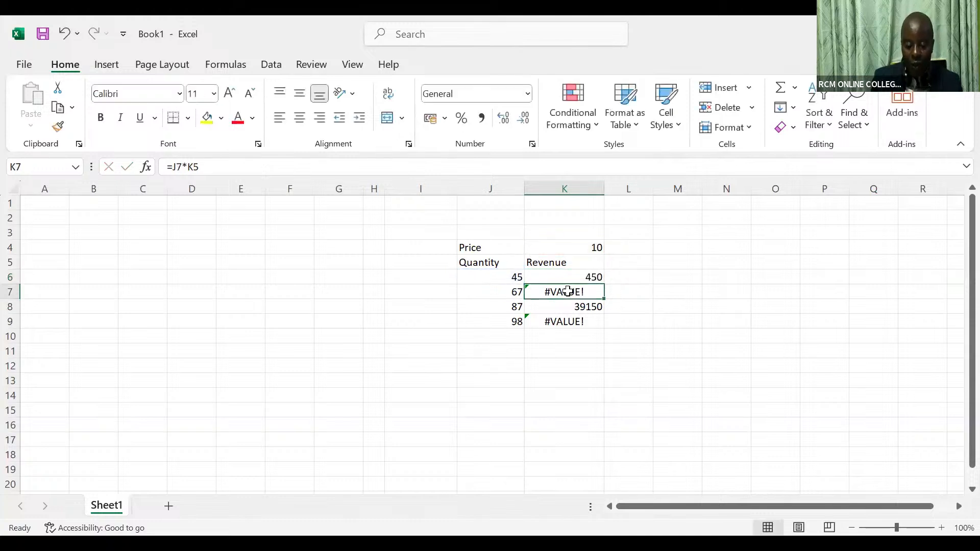
double_click(568, 291)
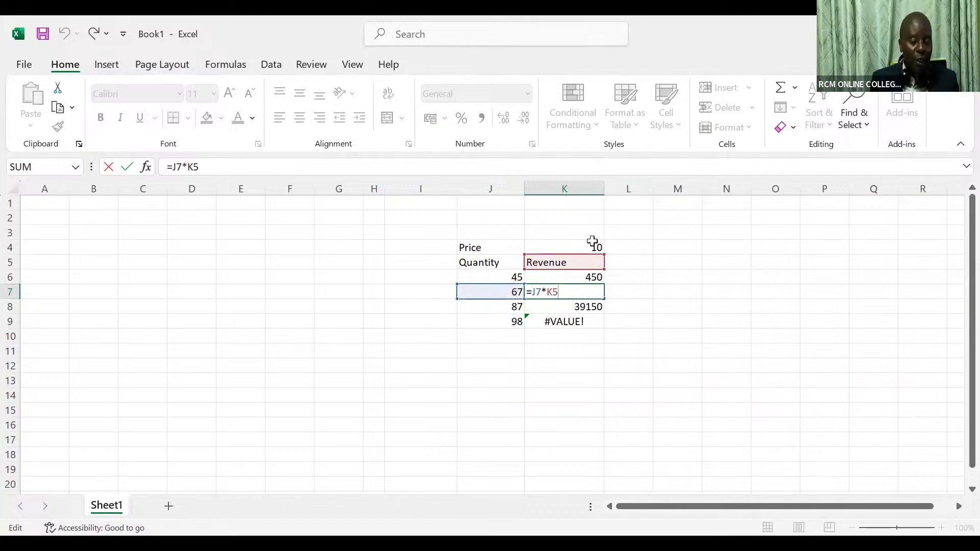
key(Return)
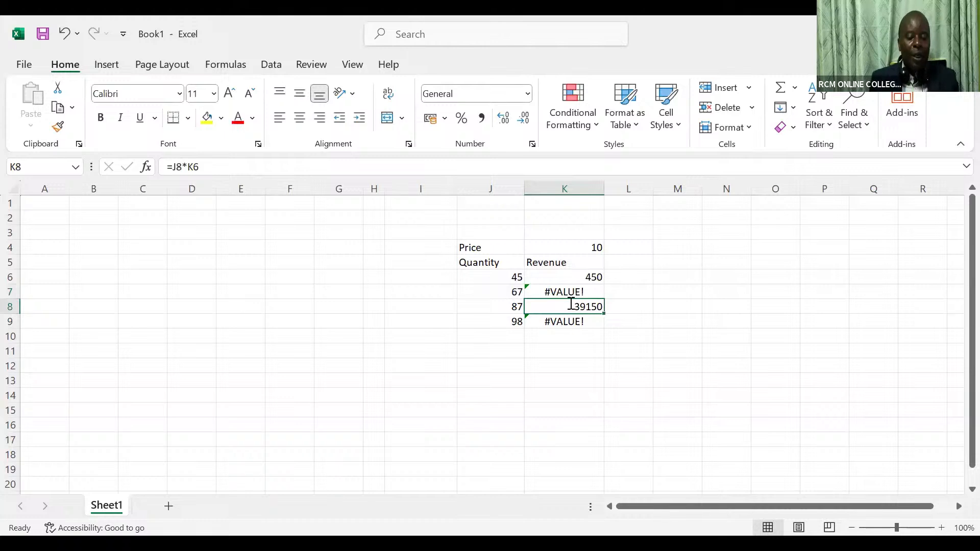
double_click(571, 305)
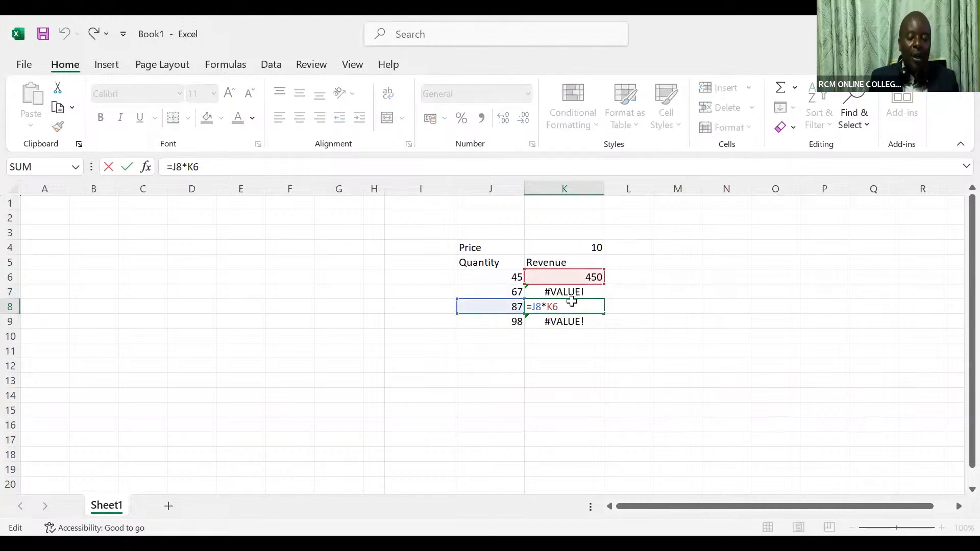
Step: Clear the filled revenue formulas from K6 to K9
click(573, 278)
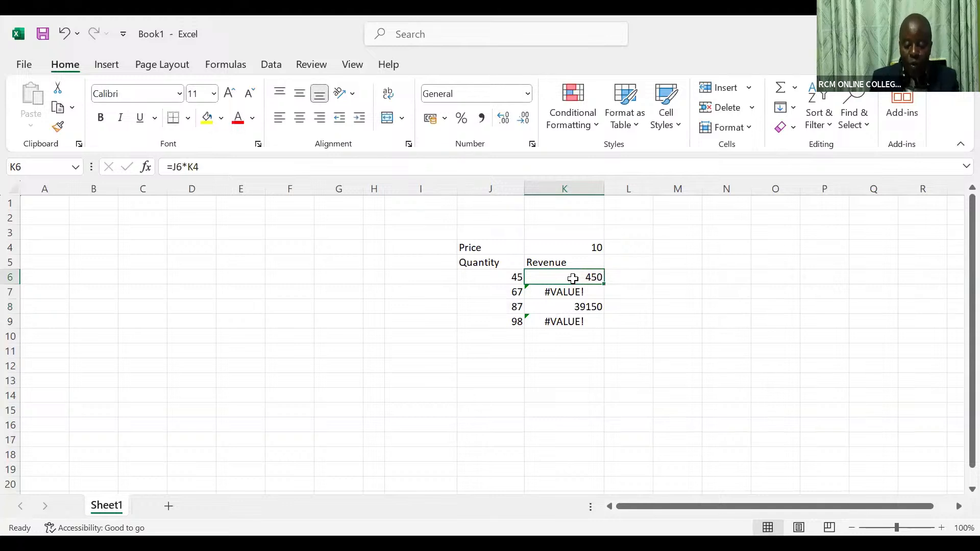
key(ctrl+shift+Down)
key(Delete)
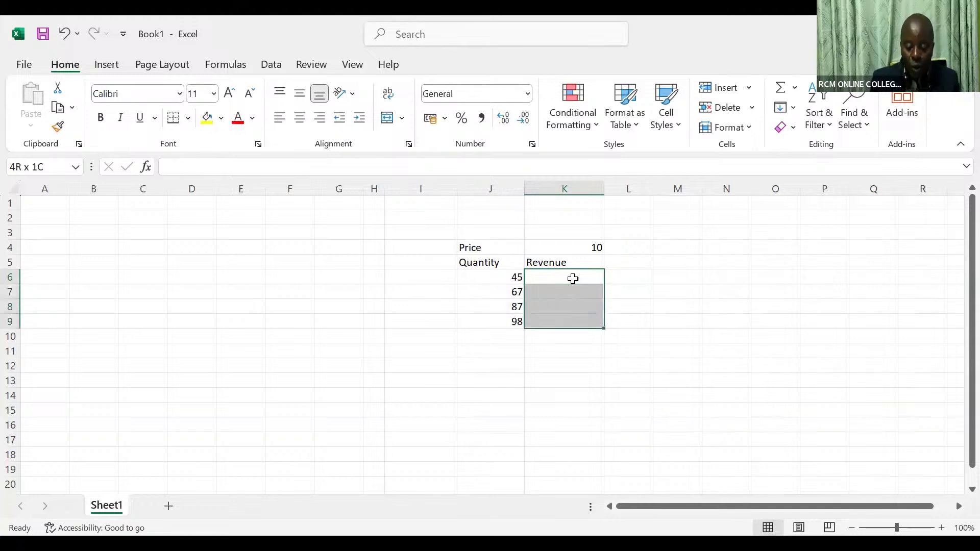
Step: Calculate the revenue in K6 with the absolute price reference, =J6*$K$4, and fill it down to K9
click(572, 278)
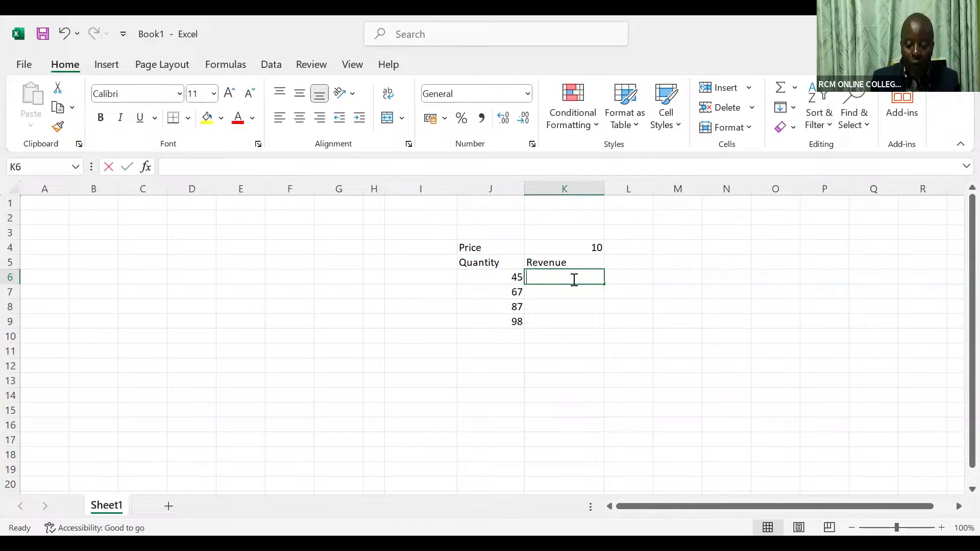
text(=)
click(507, 279)
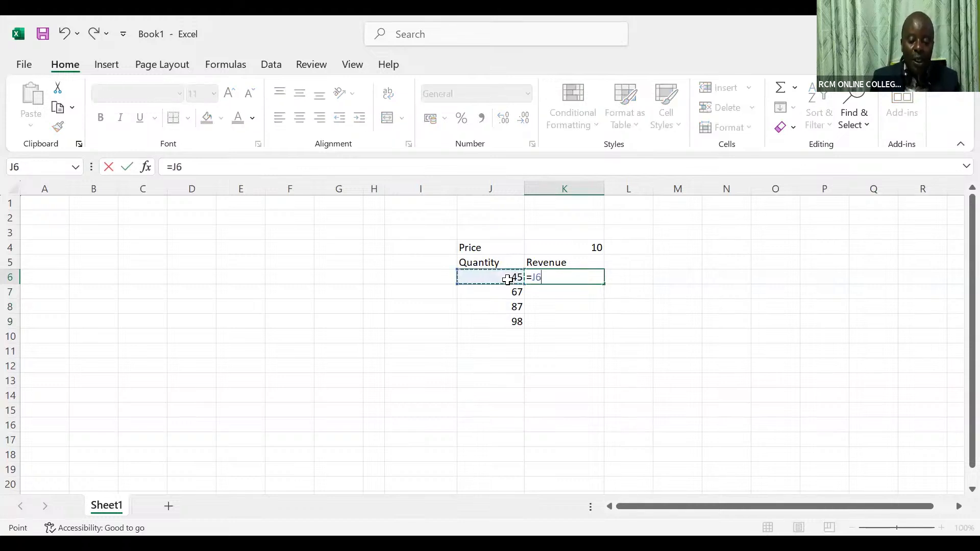
text(*)
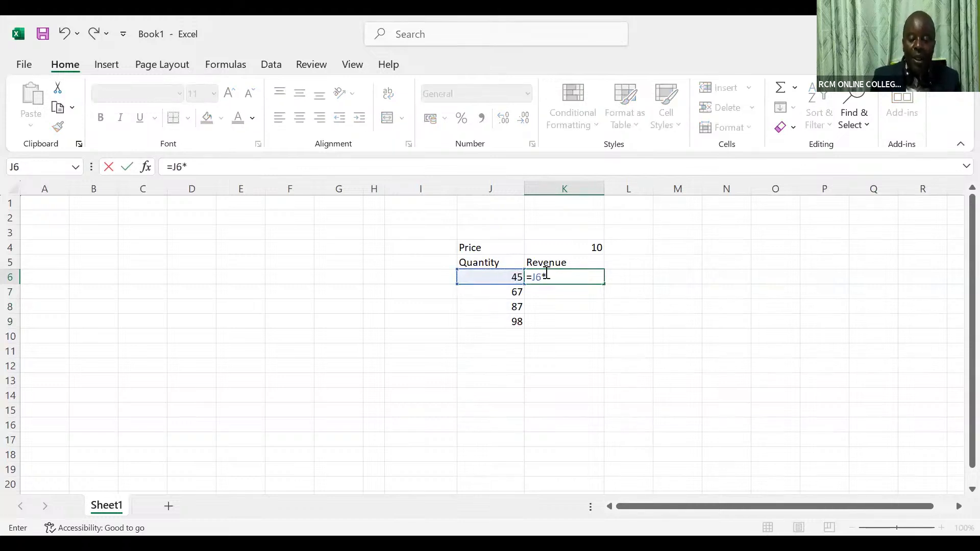
click(585, 249)
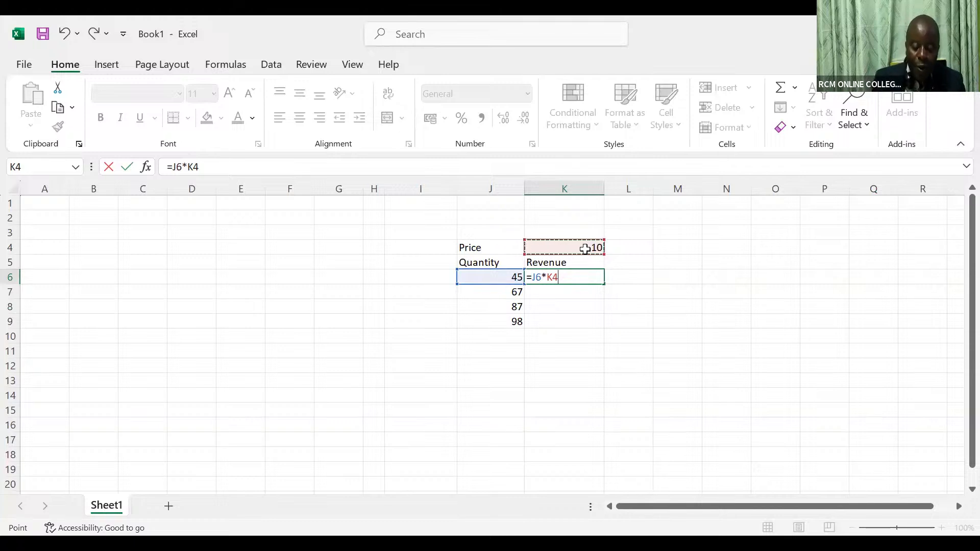
key(F4)
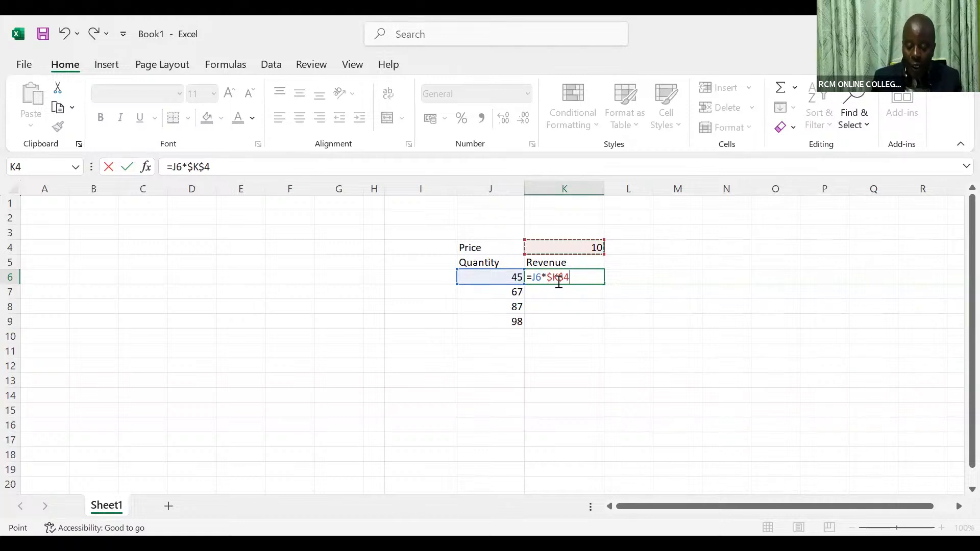
key(ctrl+Return)
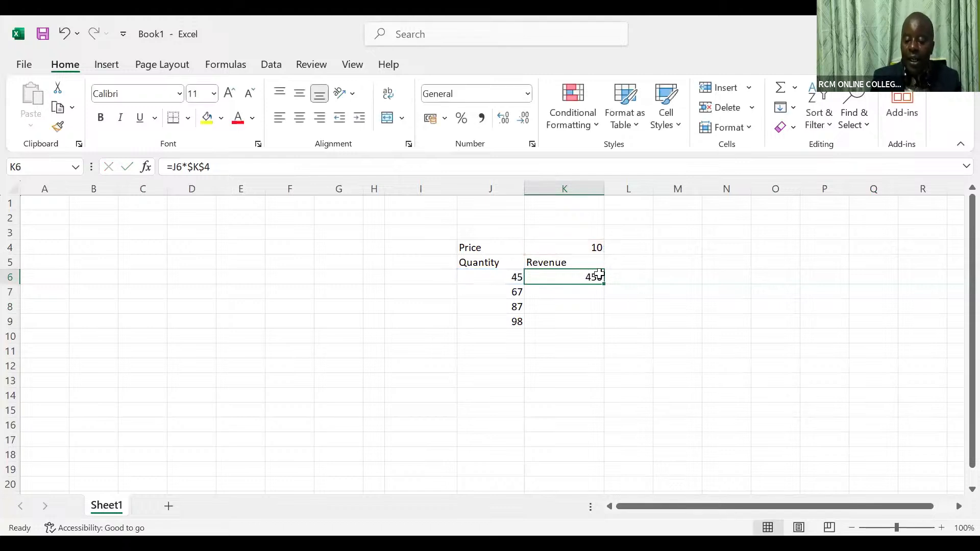
double_click(604, 284)
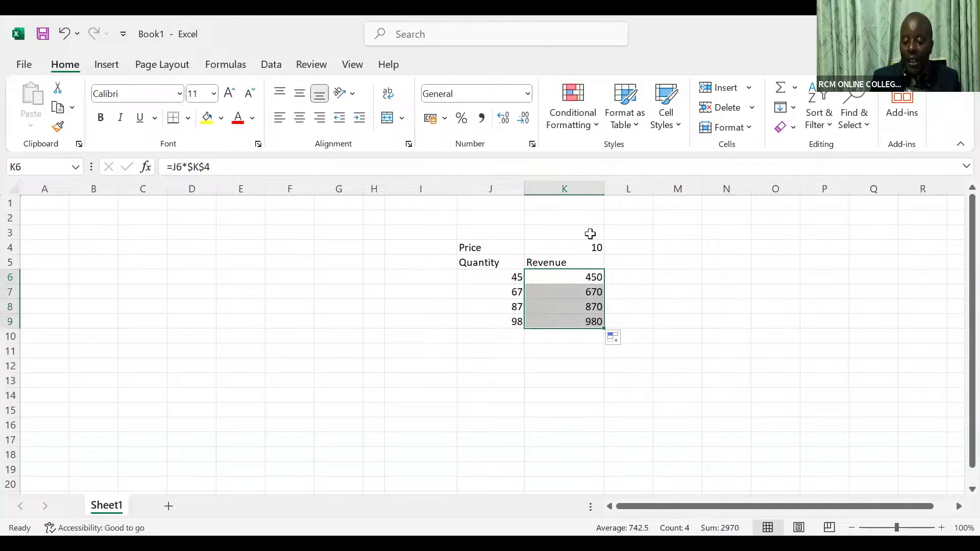
Step: Examine the cell references in the revenue formulas in K9 and K8
click(566, 327)
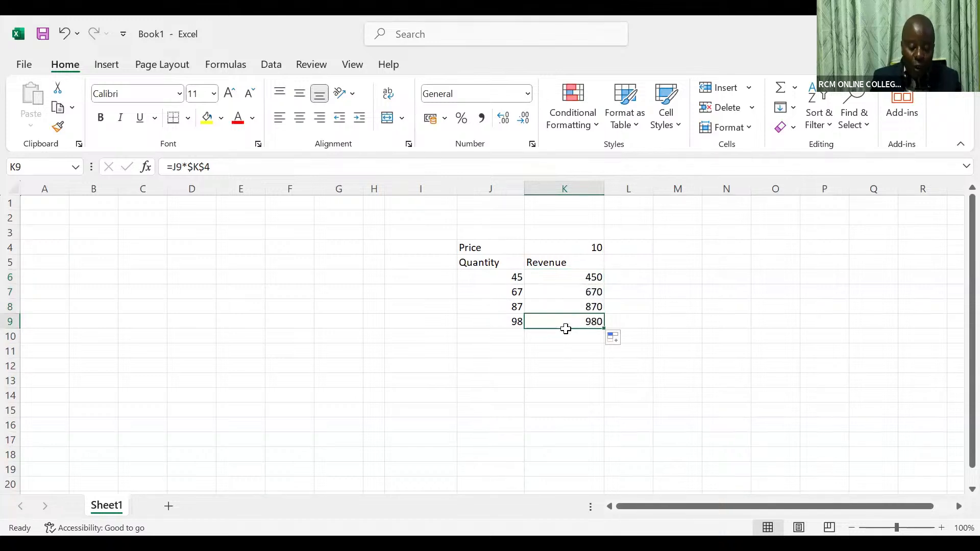
double_click(566, 321)
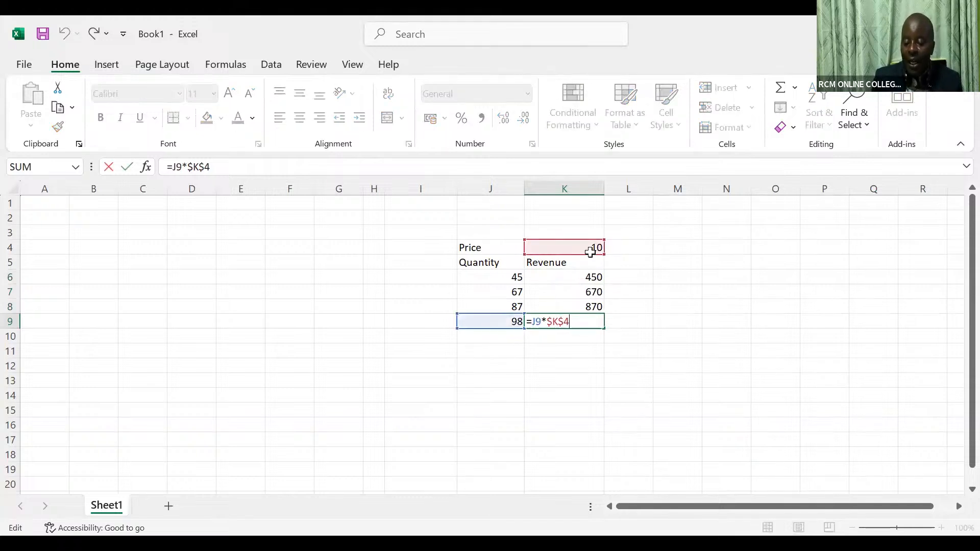
click(581, 309)
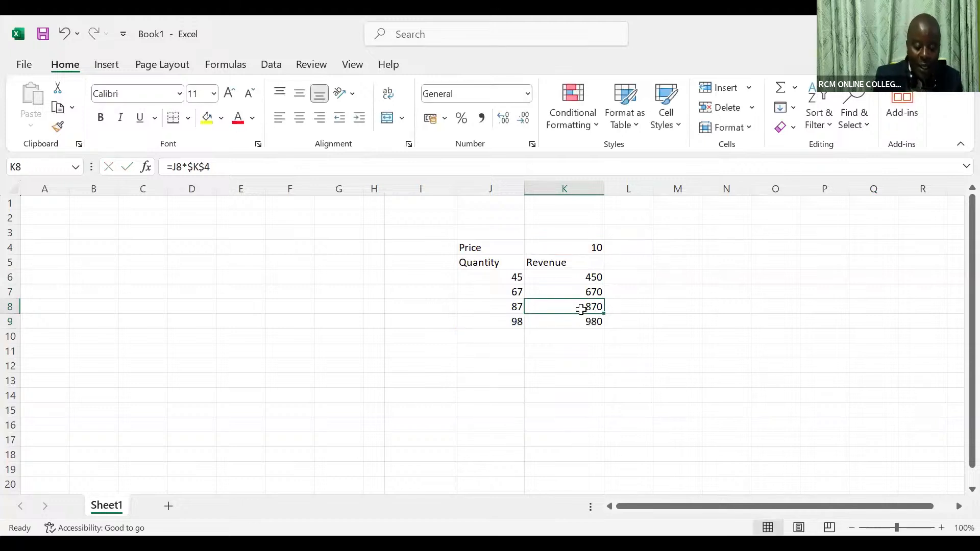
Step: Extend the revenue formula from K8 down to K11 and check the cells referenced in K8
drag(604, 313, 602, 354)
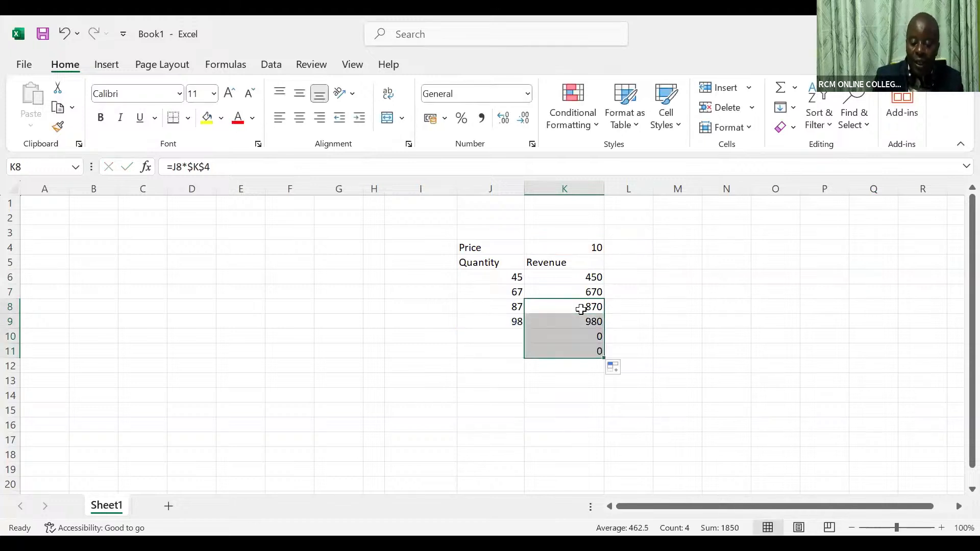
click(581, 308)
double_click(581, 309)
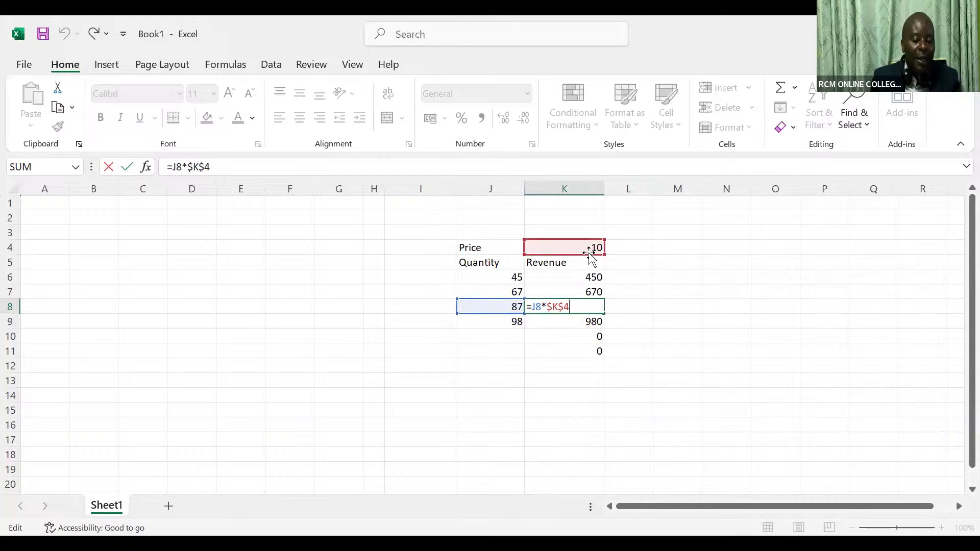
Step: Enter the note "dollarisation= fix constant numbers using F4" in cell M7
click(683, 291)
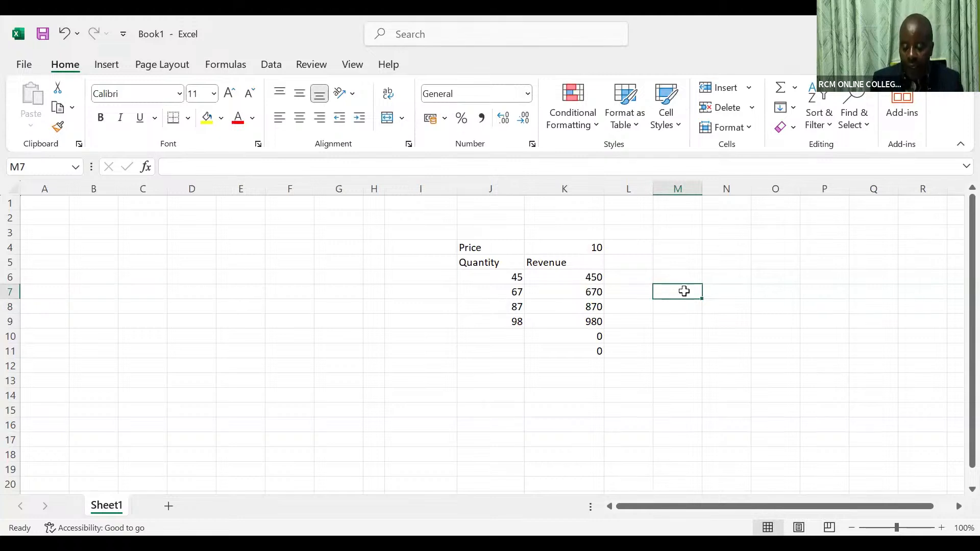
text(dolla)
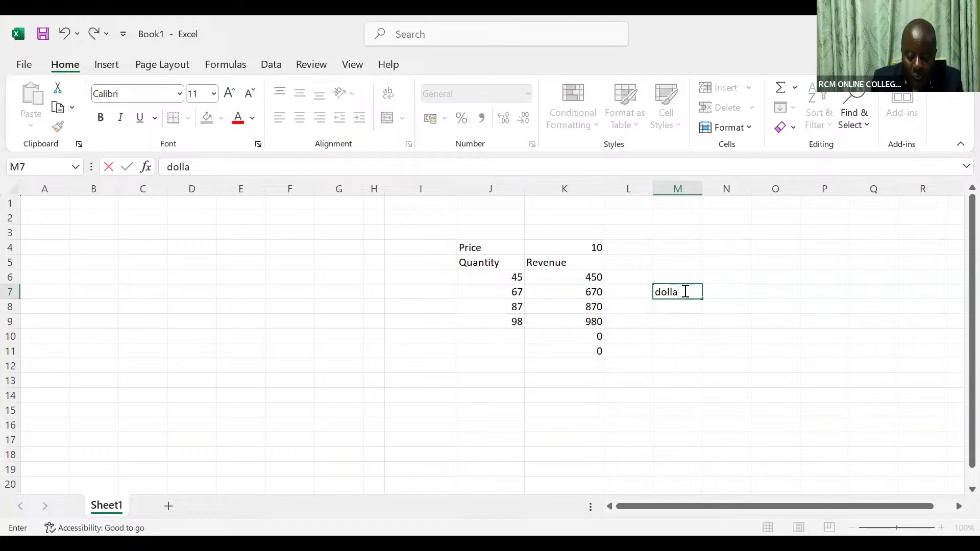
text(risatio)
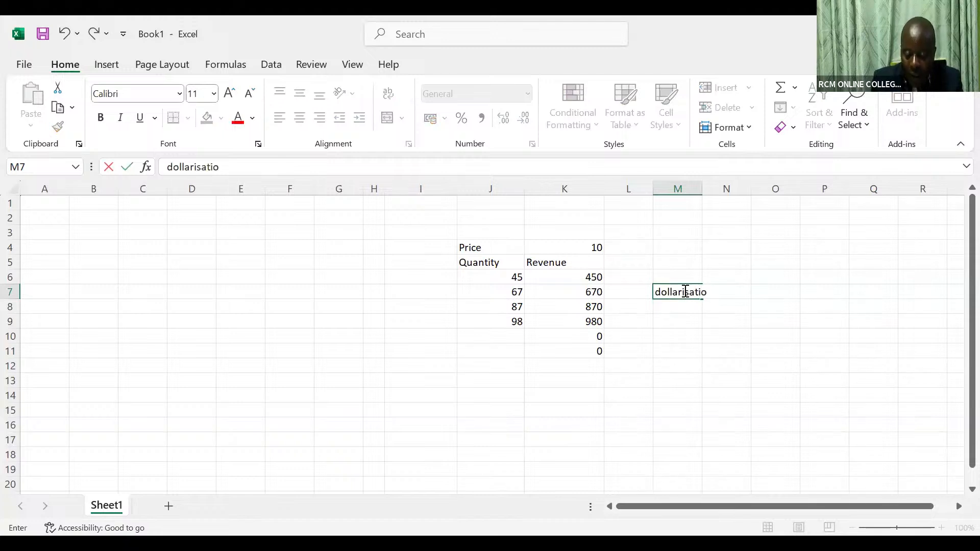
text(n=)
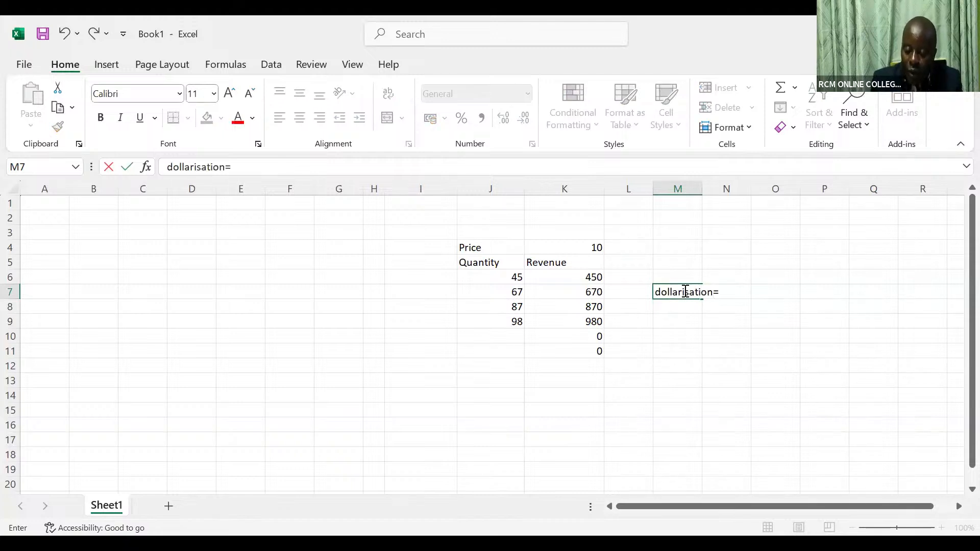
text( fix)
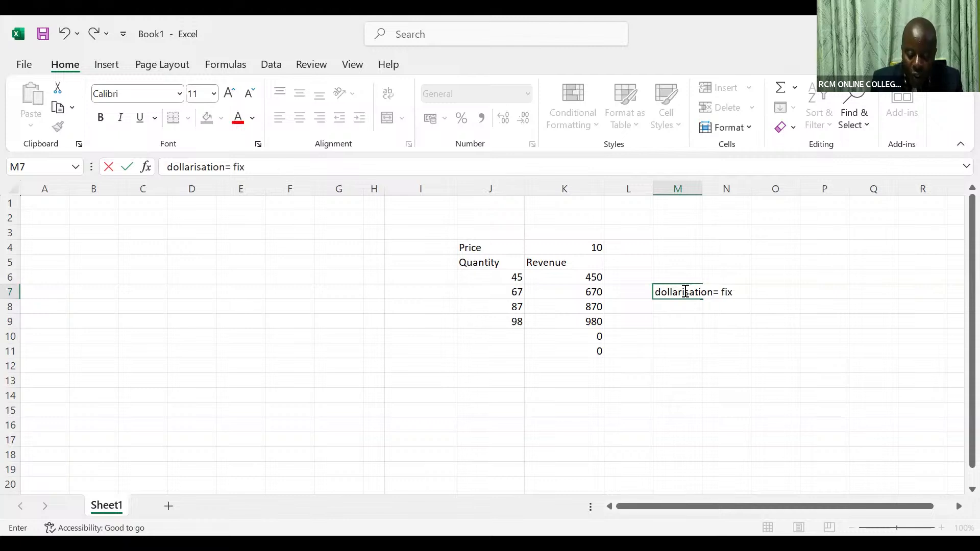
text( consta)
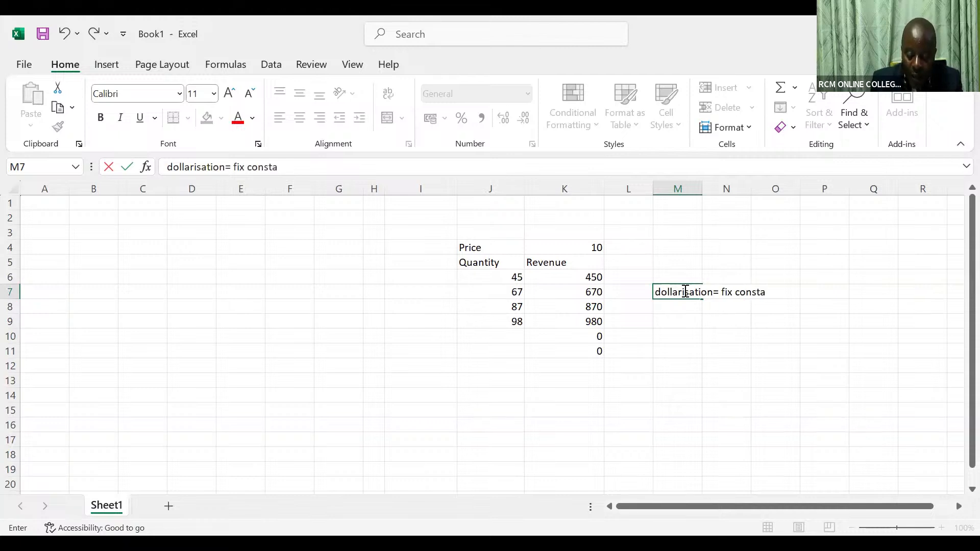
text(nt numb)
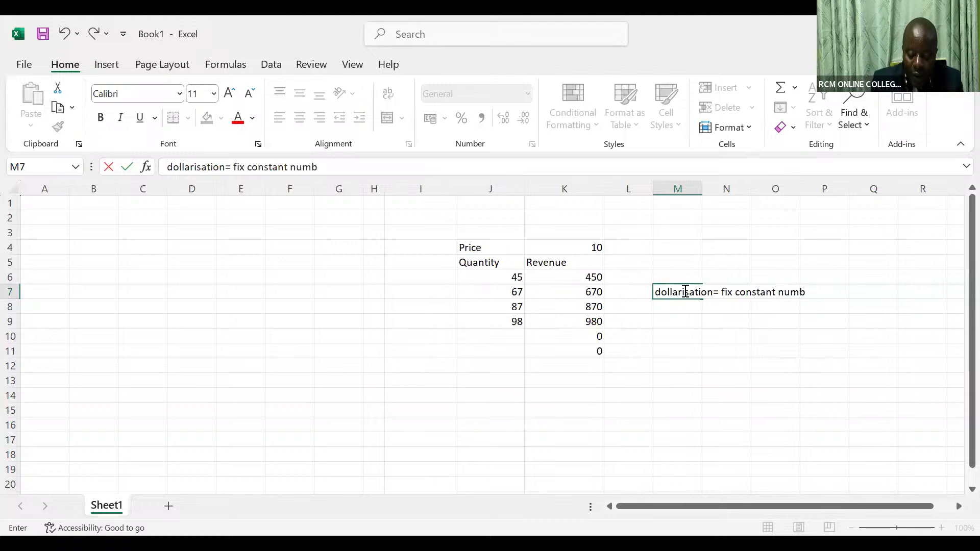
text(ers using)
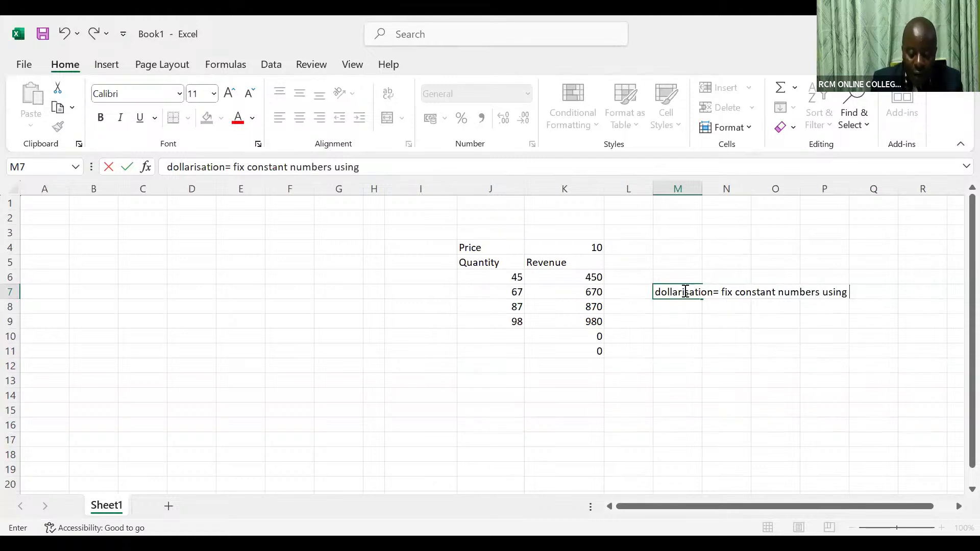
text( F)
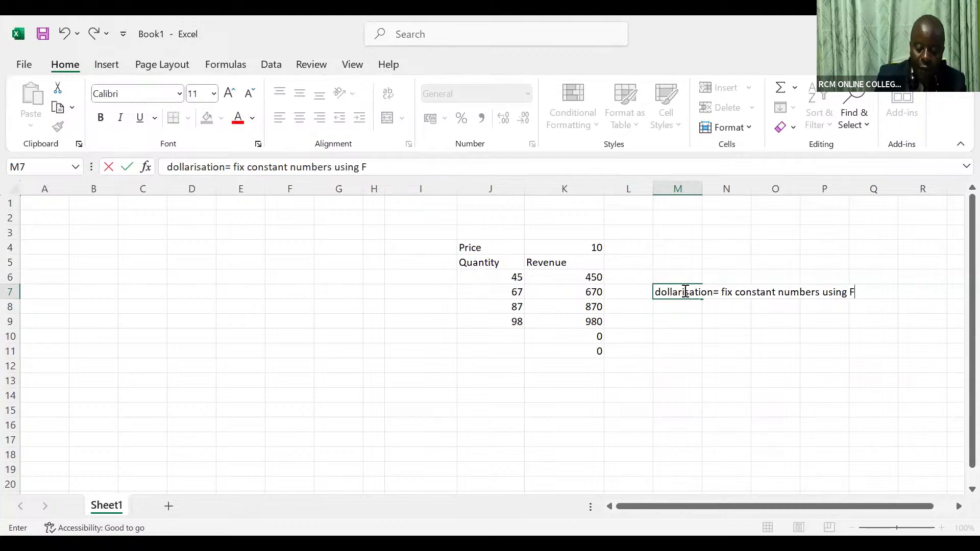
text(4)
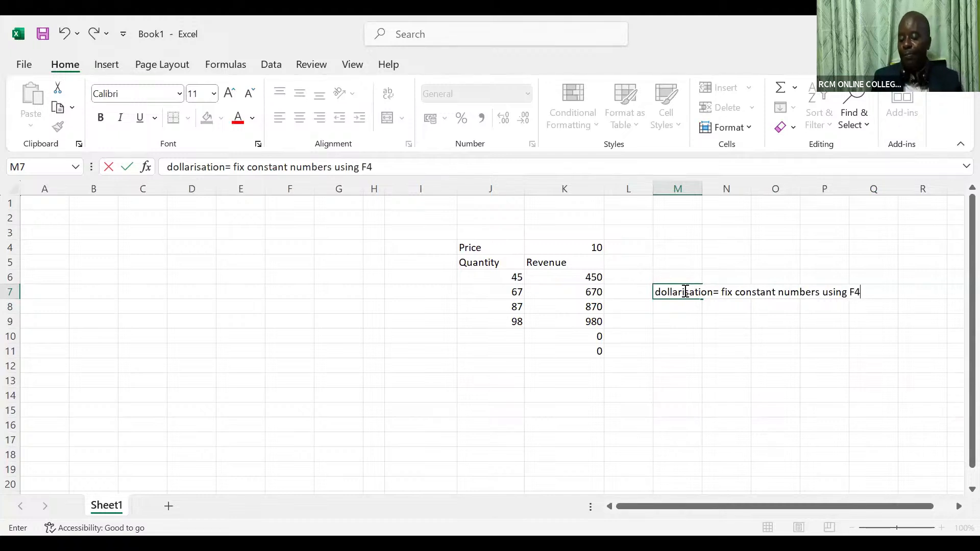
Step: Add the shortcut note "FnF4" in cell M10
click(694, 334)
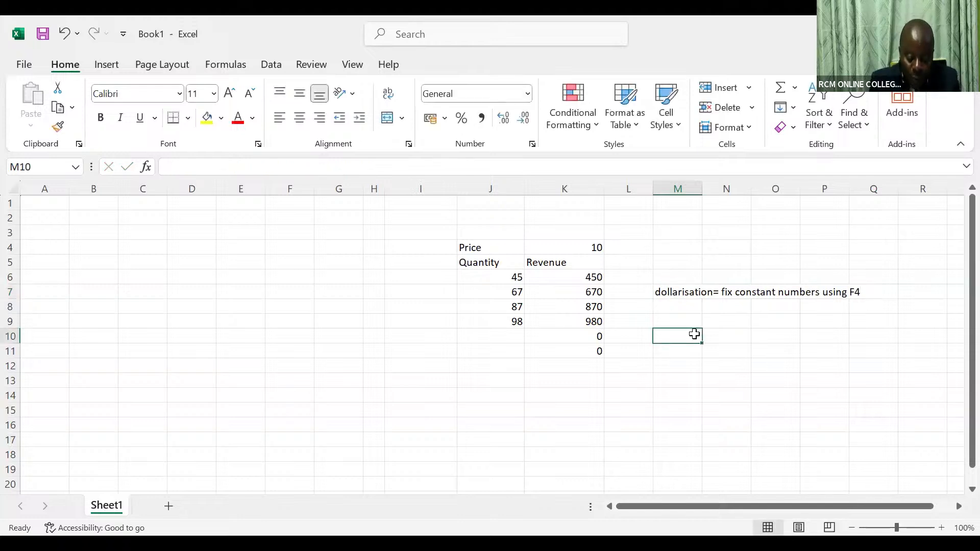
text(F)
key(BackSpace)
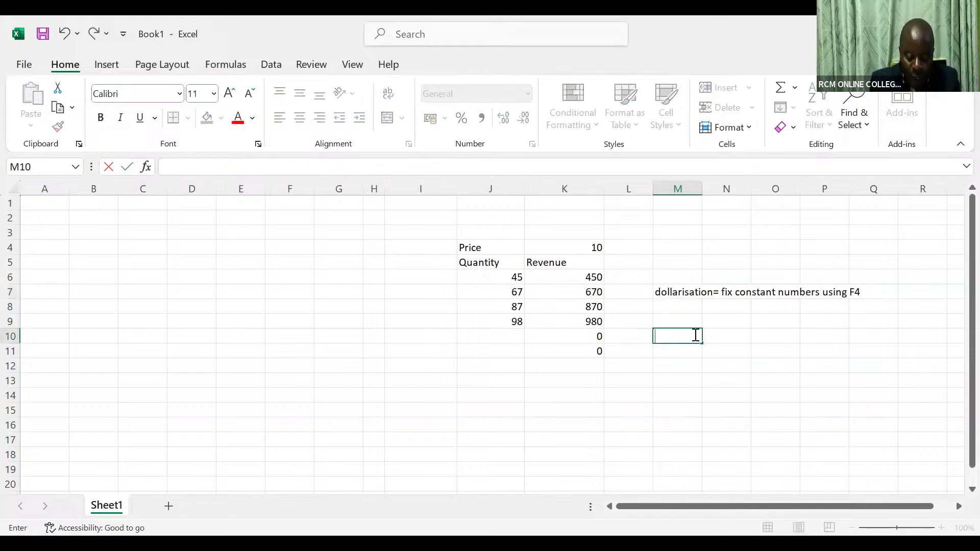
text(Fn)
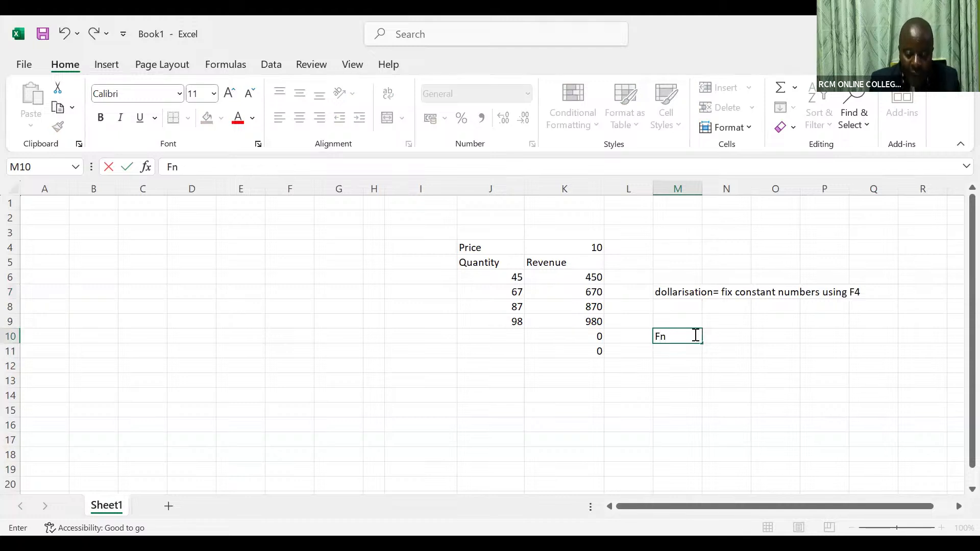
text(F)
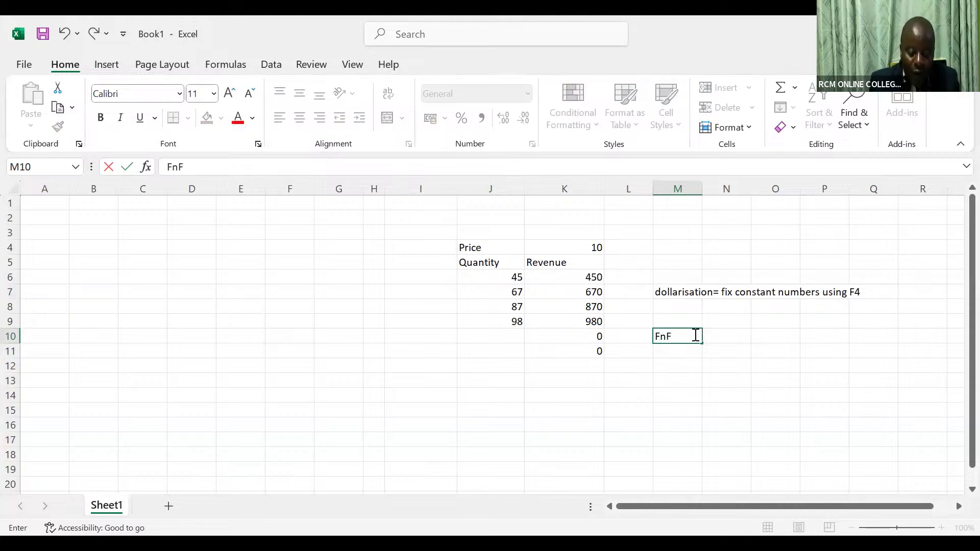
text(4)
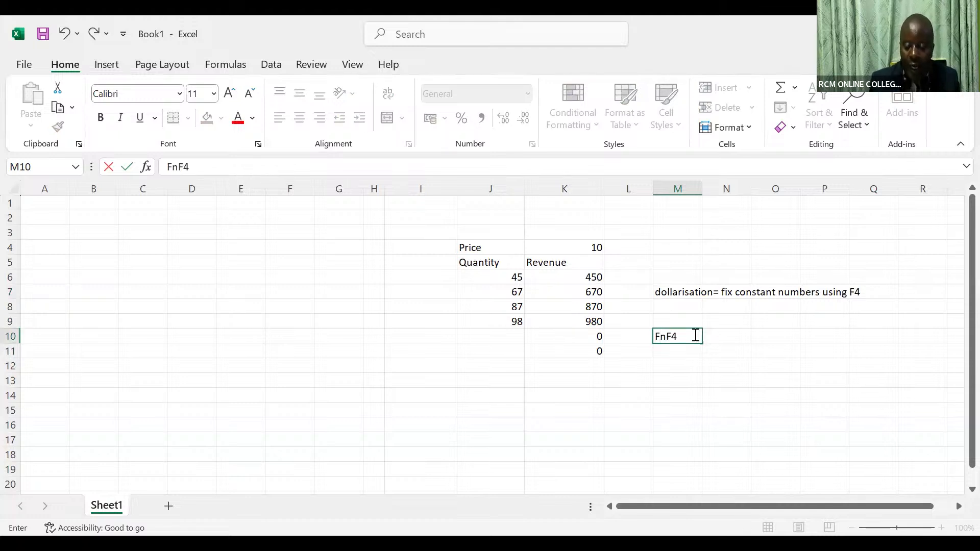
click(726, 378)
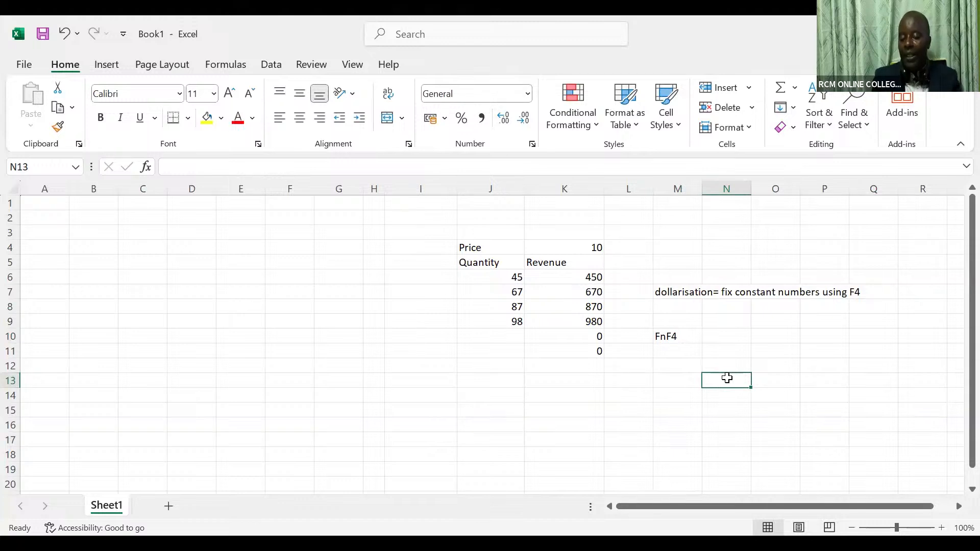
Step: Clear the revenue formulas from K6 to K11
click(584, 277)
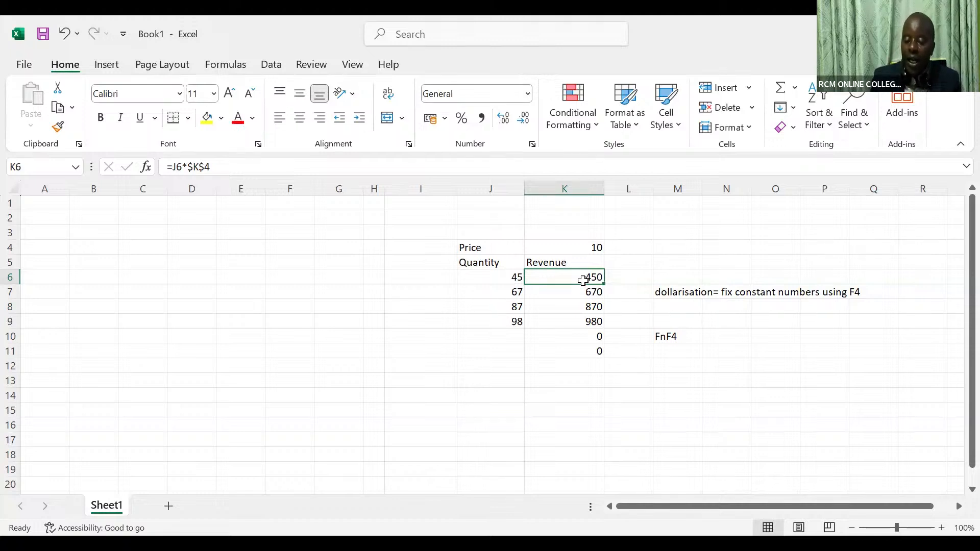
drag(584, 280, 594, 354)
key(Delete)
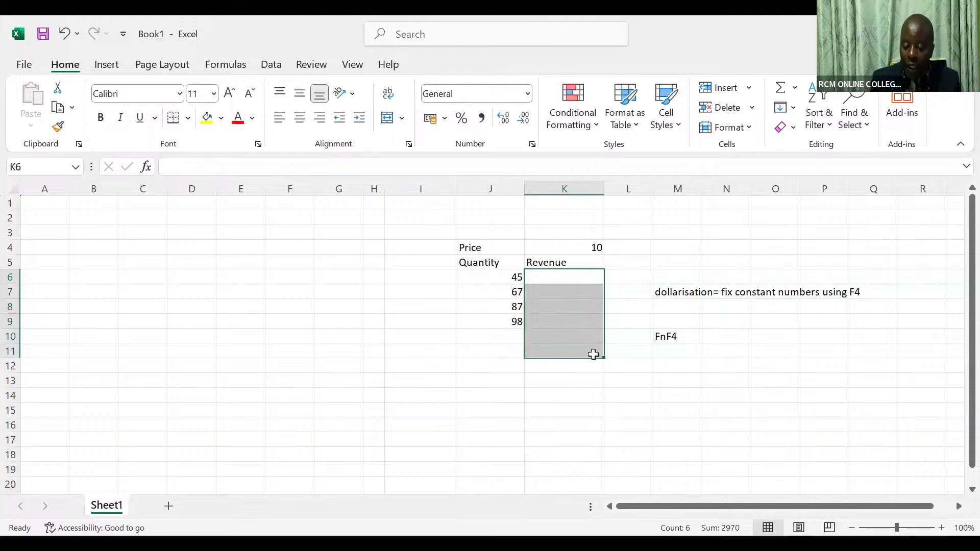
Step: Re-enter the revenue formula =J6*$K$4 in K6 with the price reference locked, and fill it down to K9
click(566, 276)
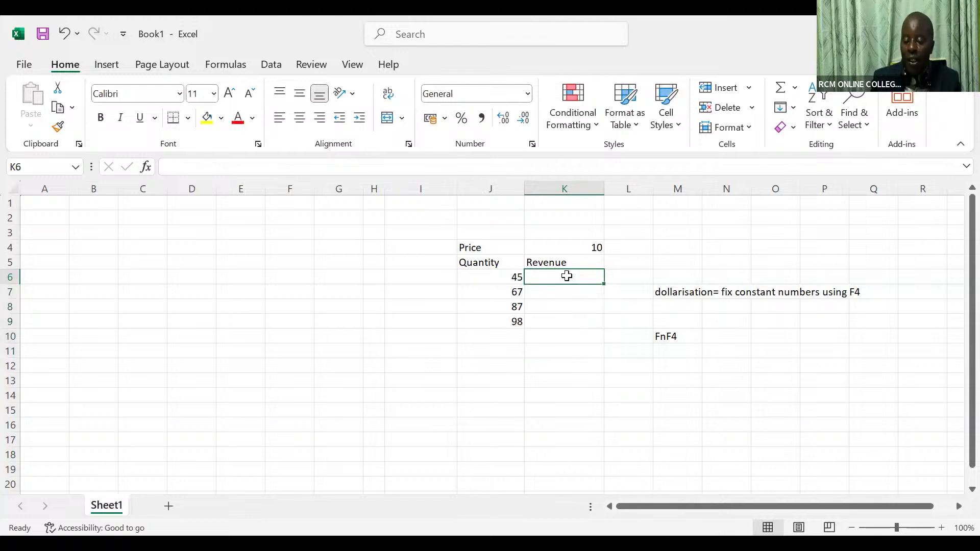
text(=)
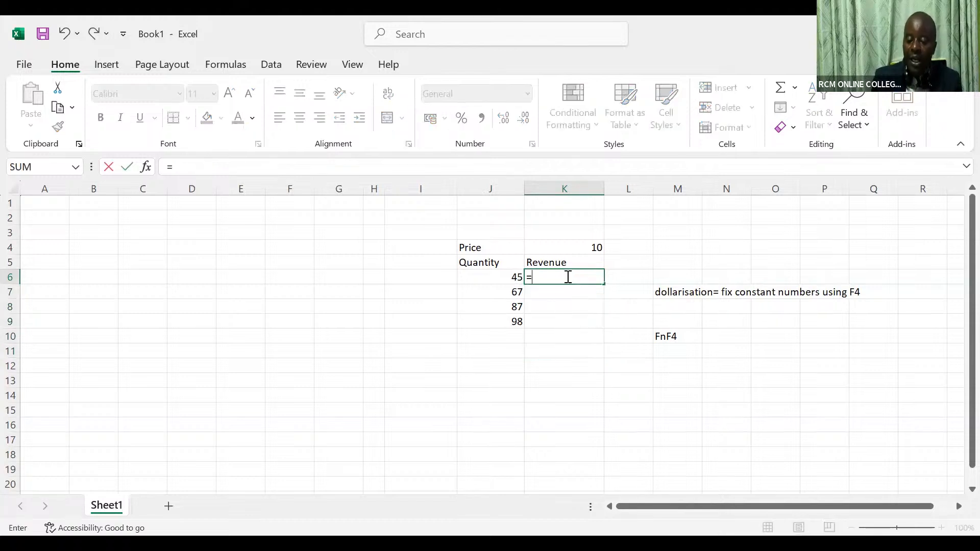
click(504, 277)
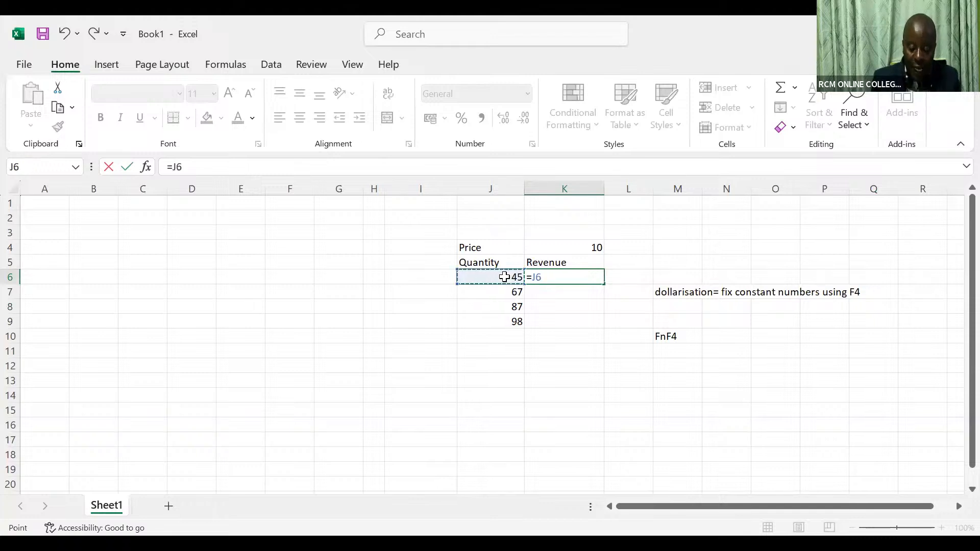
text(*)
click(582, 247)
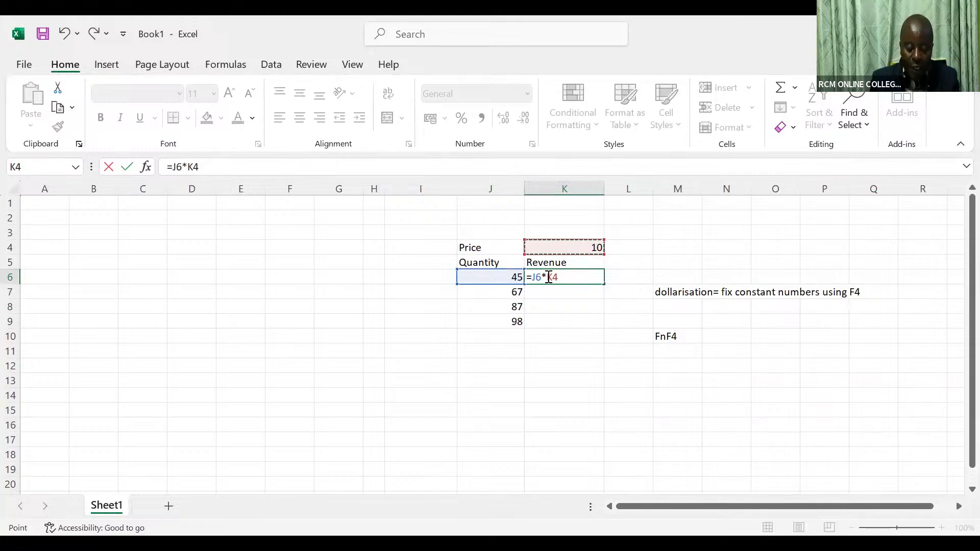
key(F4)
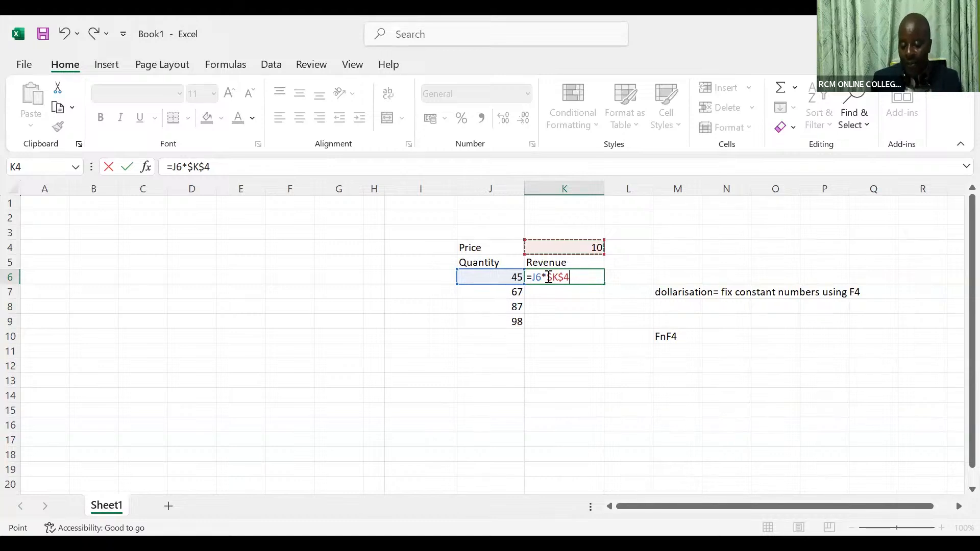
key(Return)
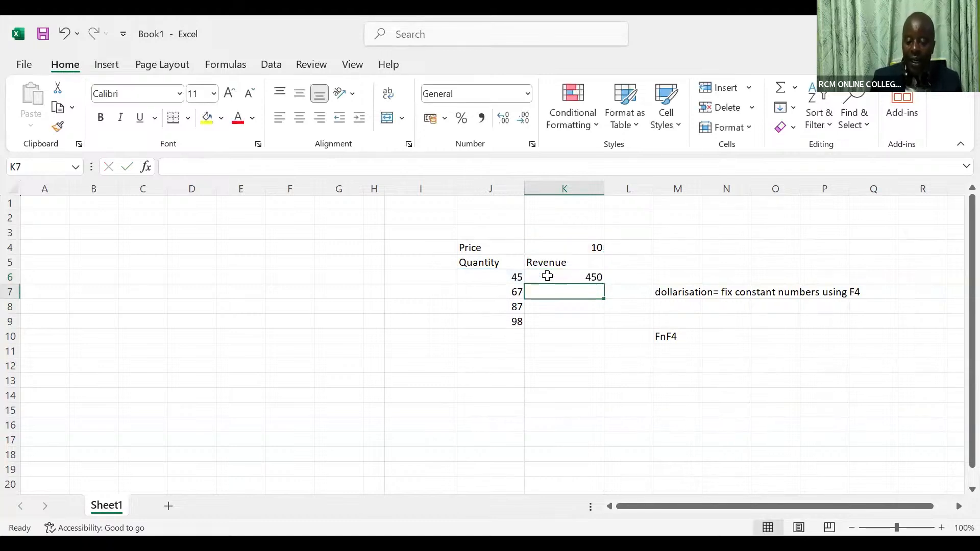
click(547, 277)
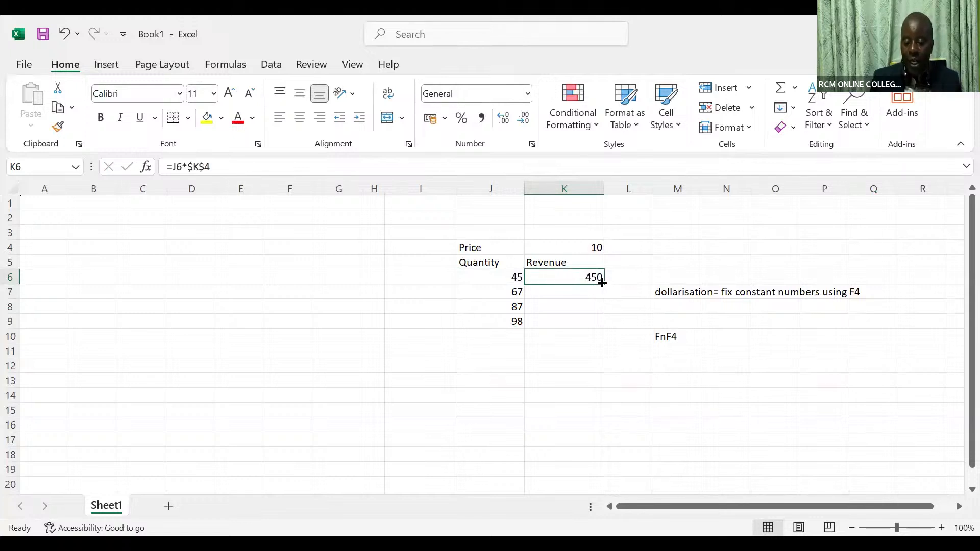
double_click(602, 282)
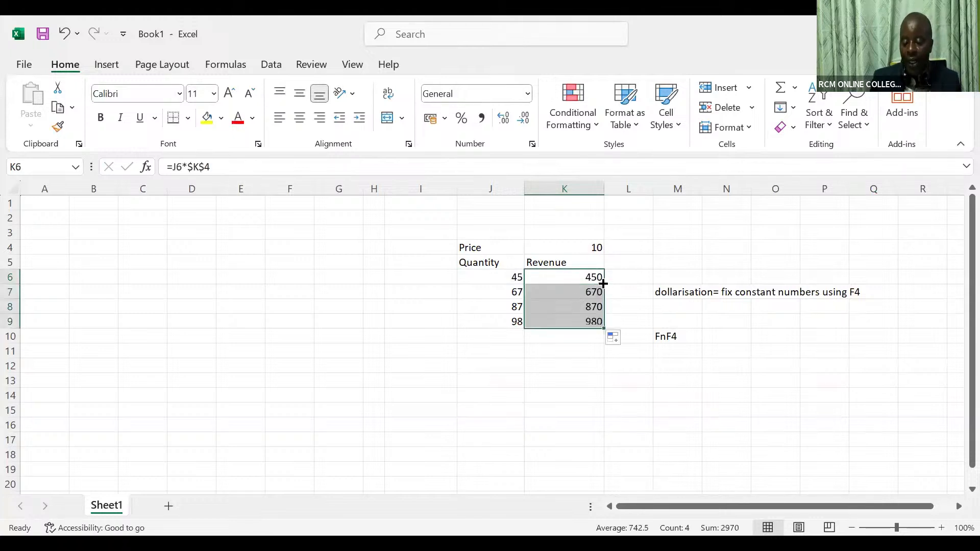
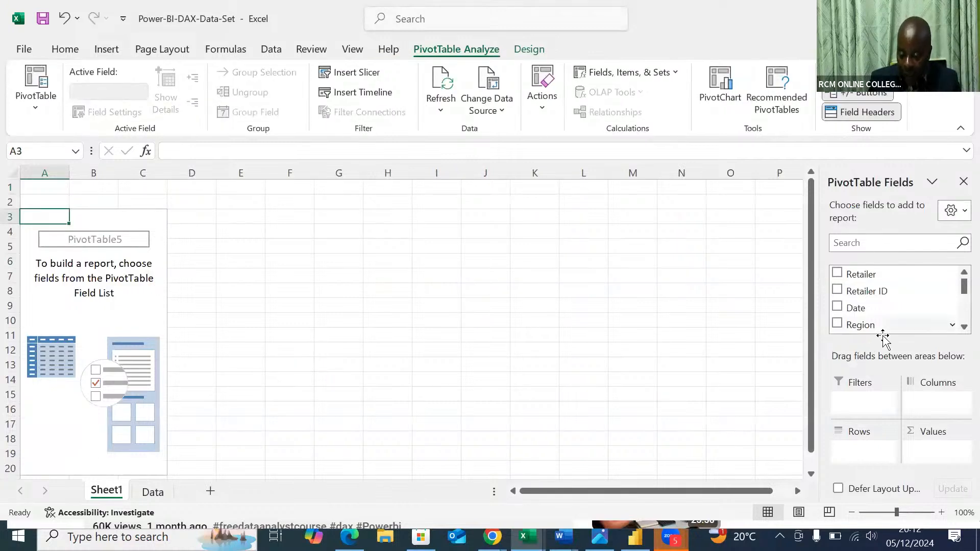
Step: Add the Beverage Brand field to the rows of the empty pivot table in the Power-BI-DAX-Data-Set workbook
click(963, 327)
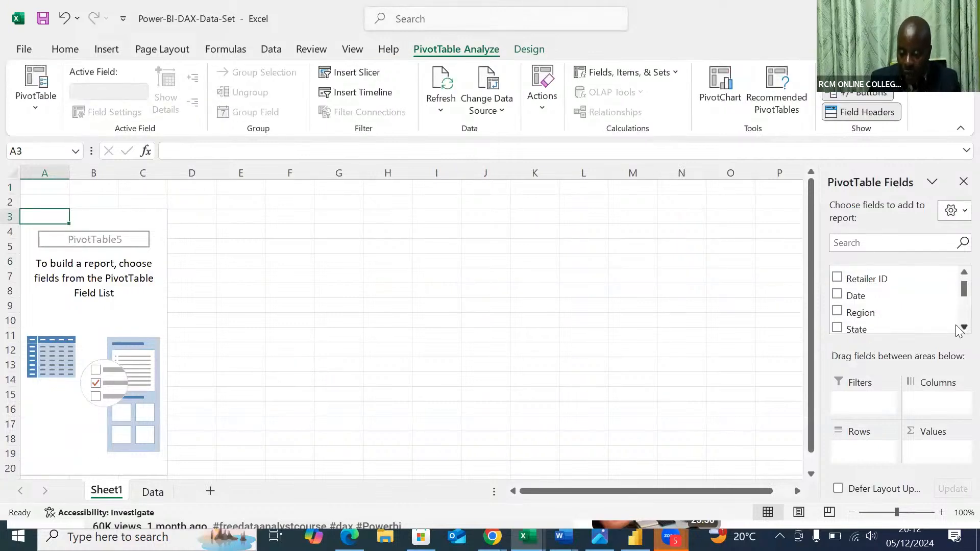
click(964, 327)
click(963, 327)
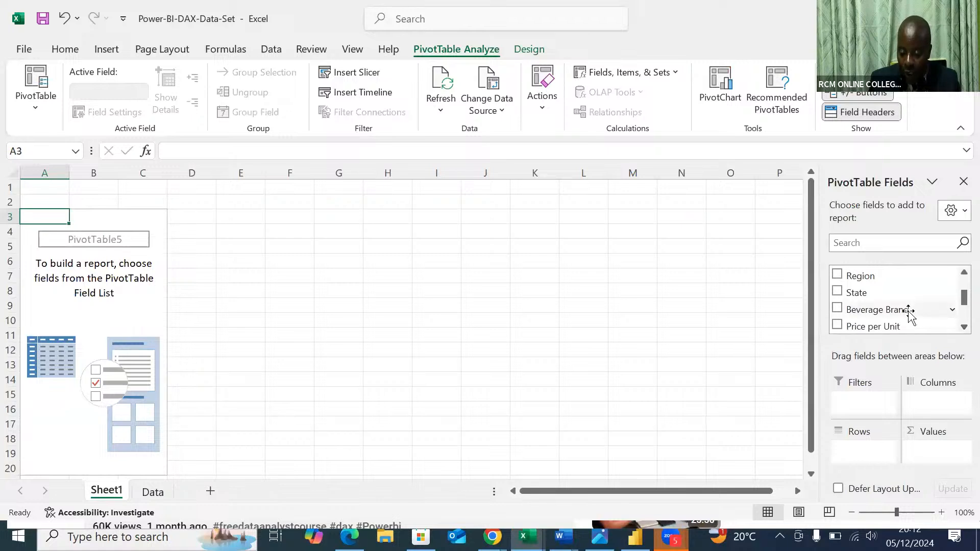
drag(909, 309, 857, 450)
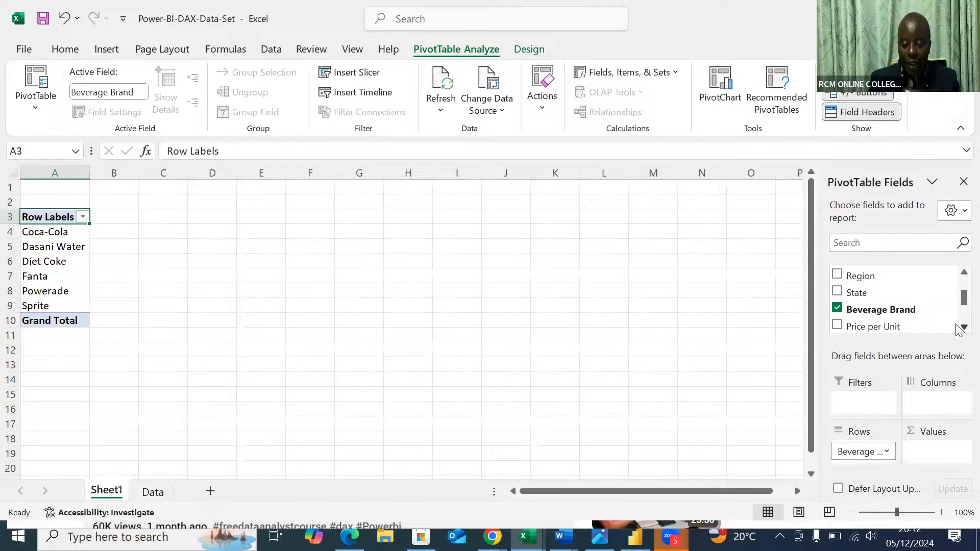
Step: Add the Units Sold and Revenue fields to the pivot table's values as sums
click(957, 327)
click(957, 327)
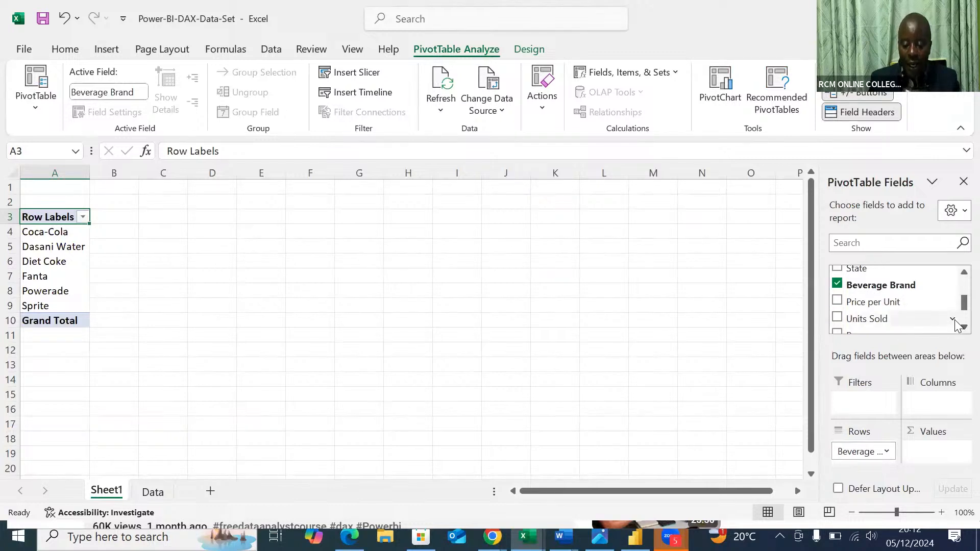
click(958, 327)
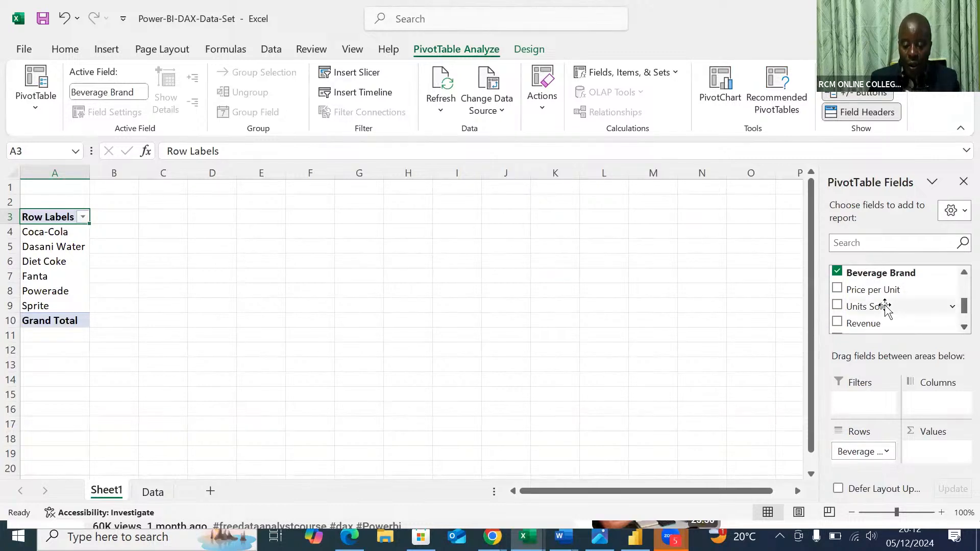
drag(885, 308, 933, 454)
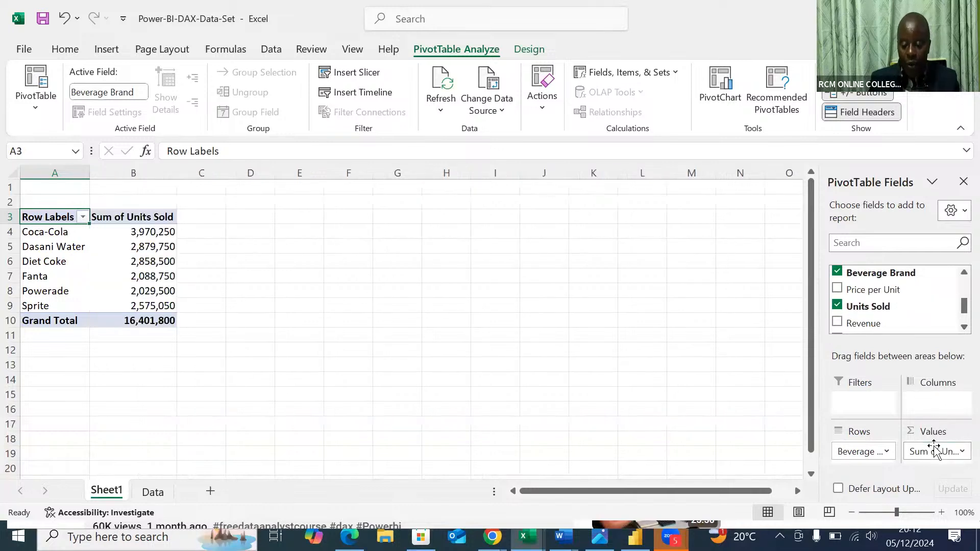
drag(858, 325, 935, 457)
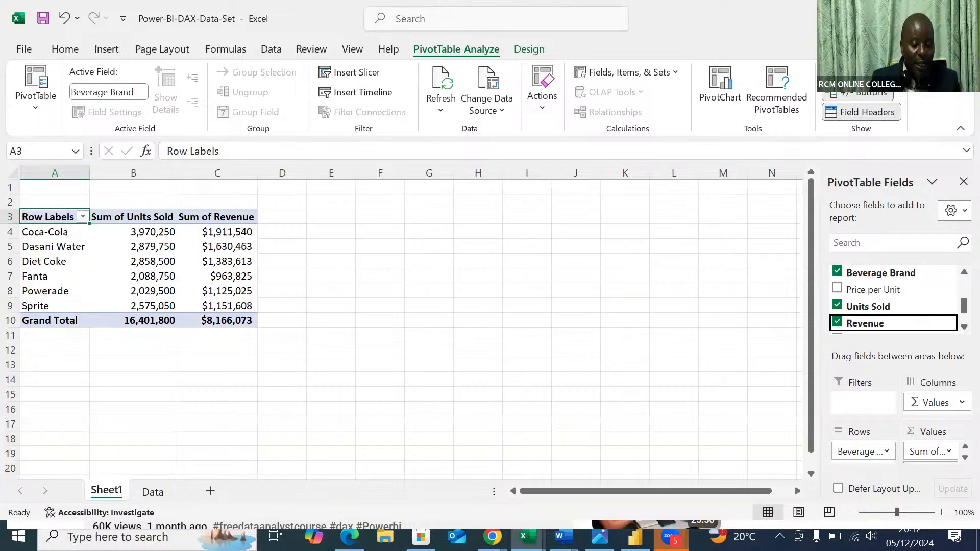
click(118, 537)
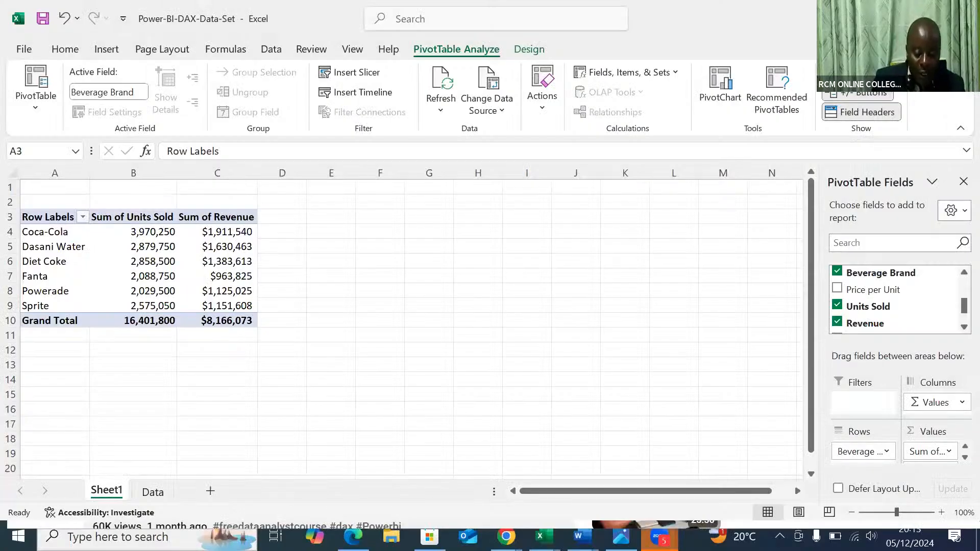
Step: Switch to Power BI Desktop by finding it with a search for "power" and launching it
click(73, 521)
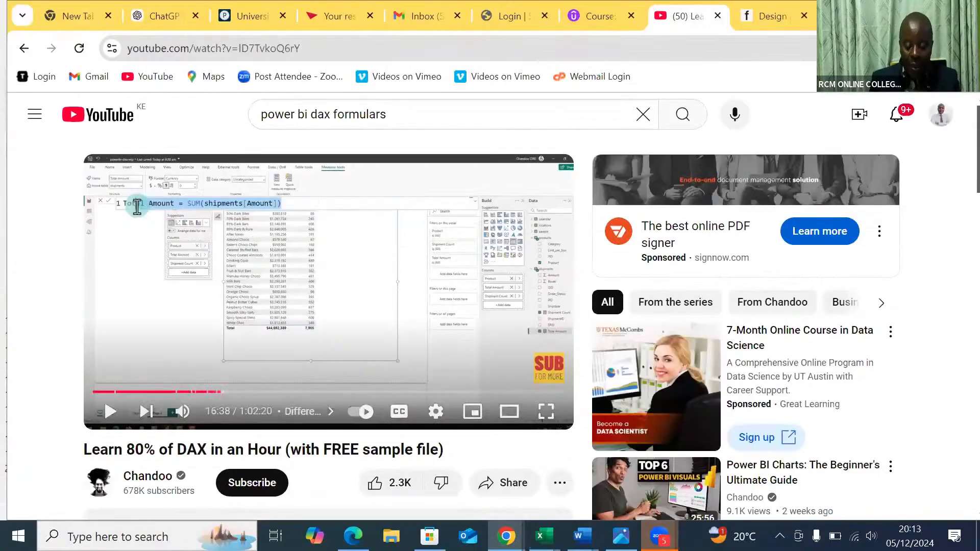
key(super)
text(power)
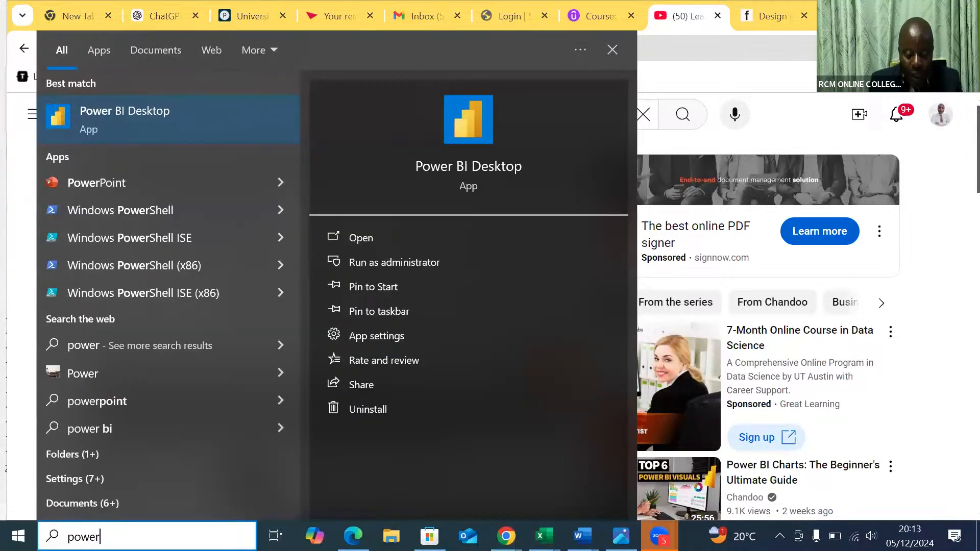
click(472, 168)
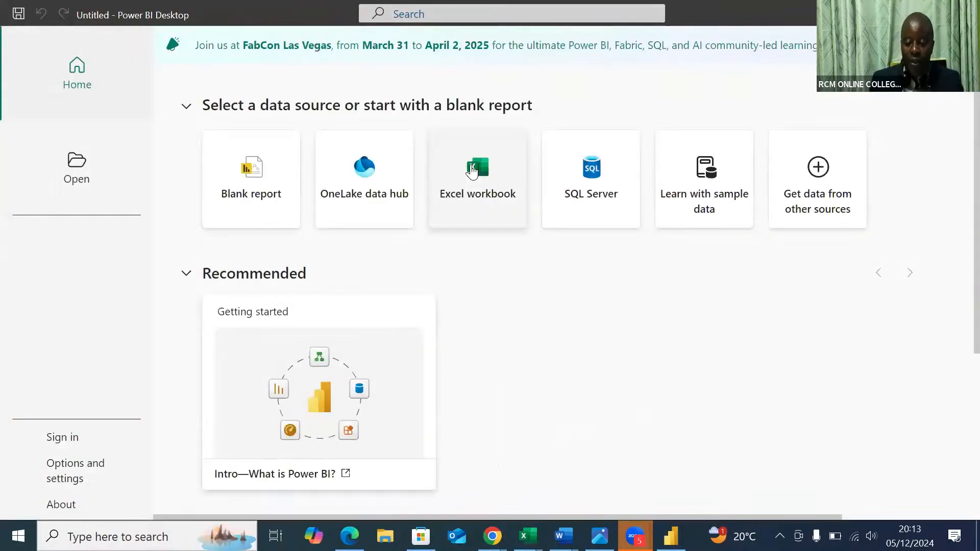
Step: Import Table1 from the Power-BI-DAX-Data-Set Excel workbook in Documents into the untitled report, loading it without transforming the data
click(814, 189)
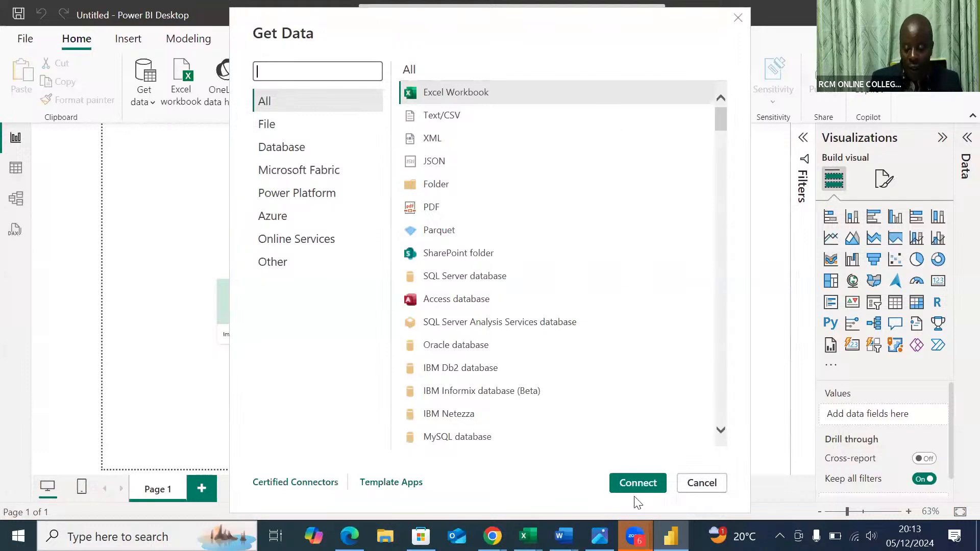
click(638, 482)
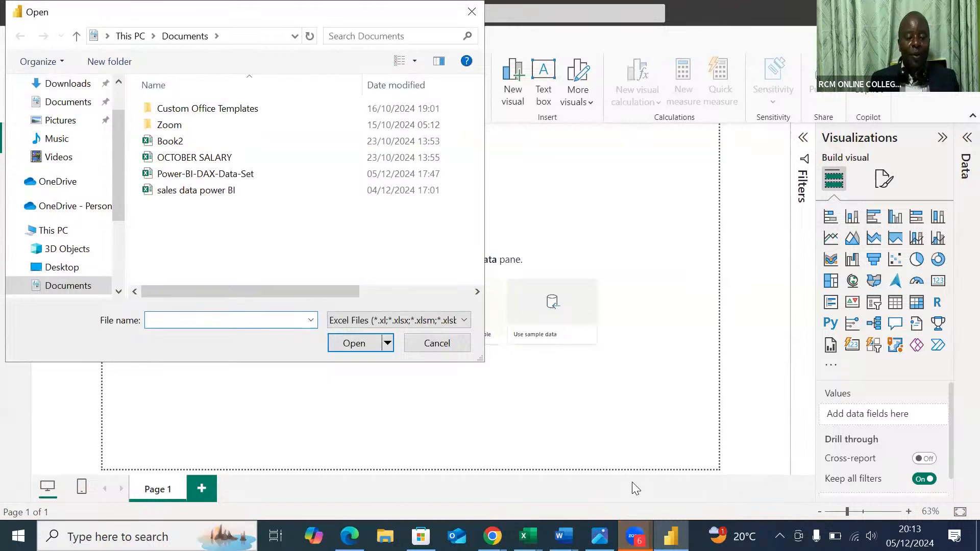
click(235, 177)
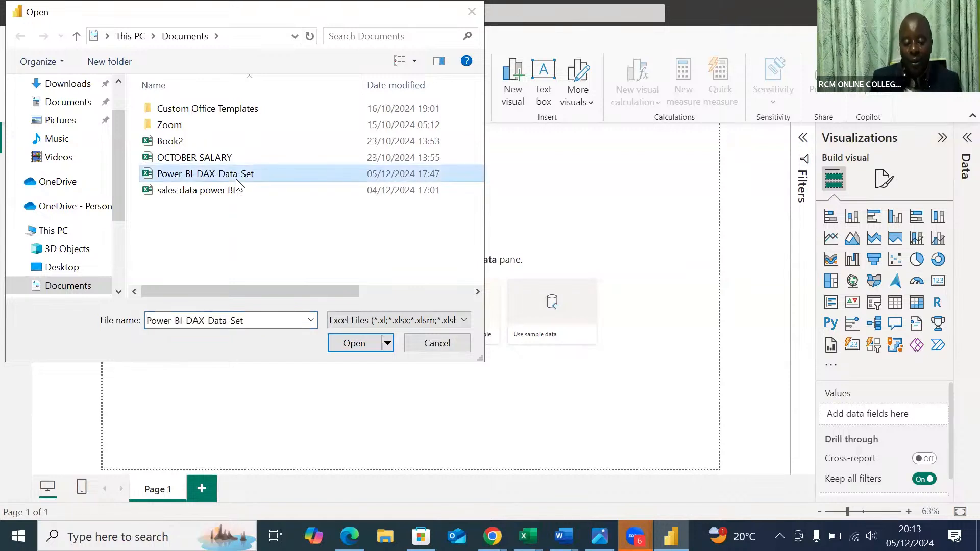
click(353, 346)
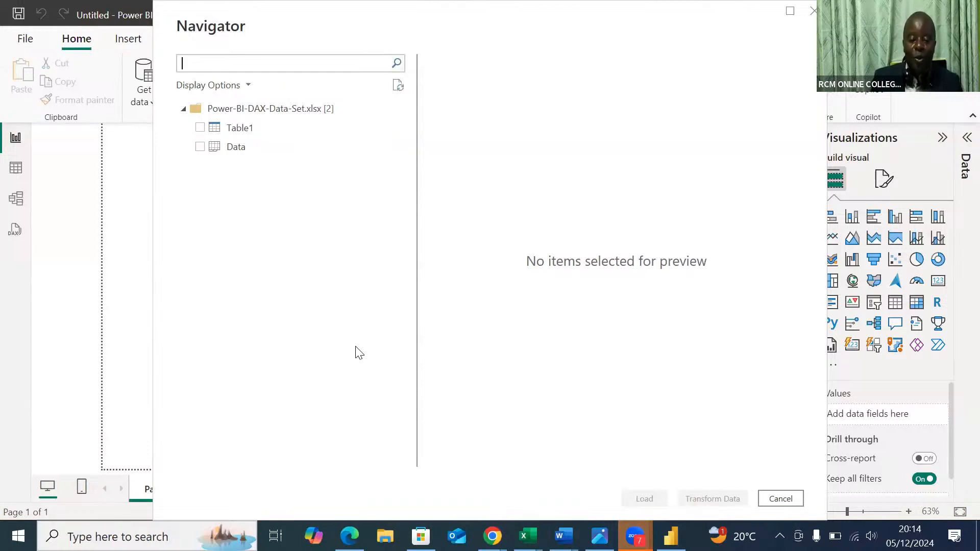
click(199, 127)
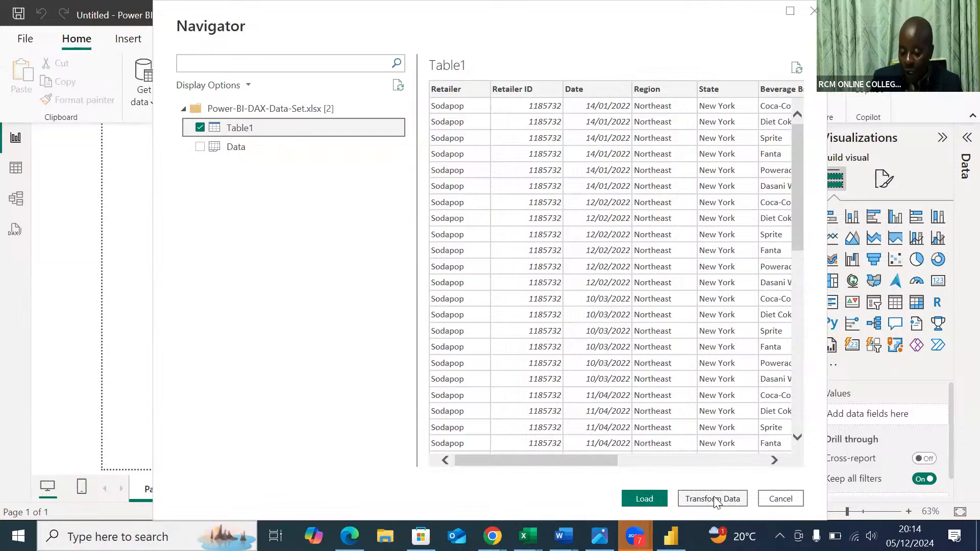
click(648, 496)
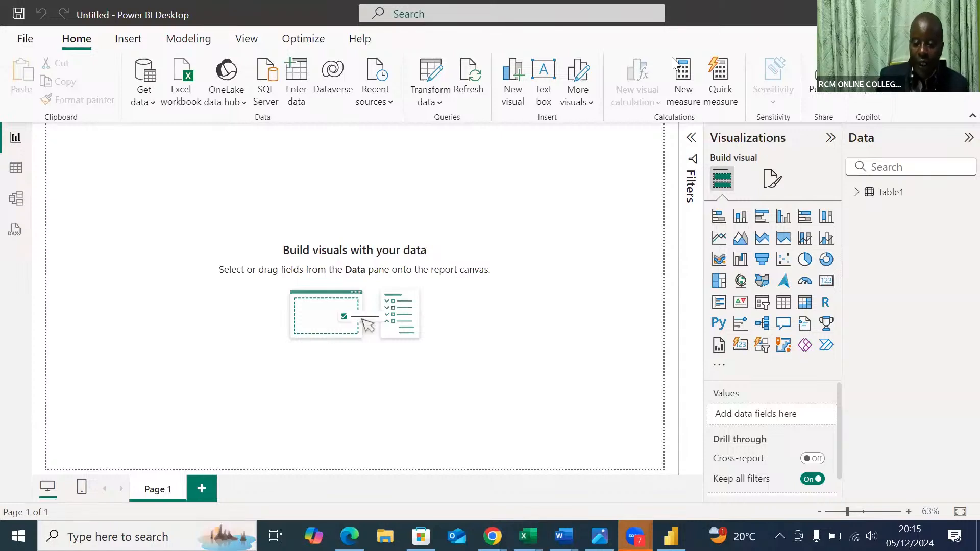
click(832, 98)
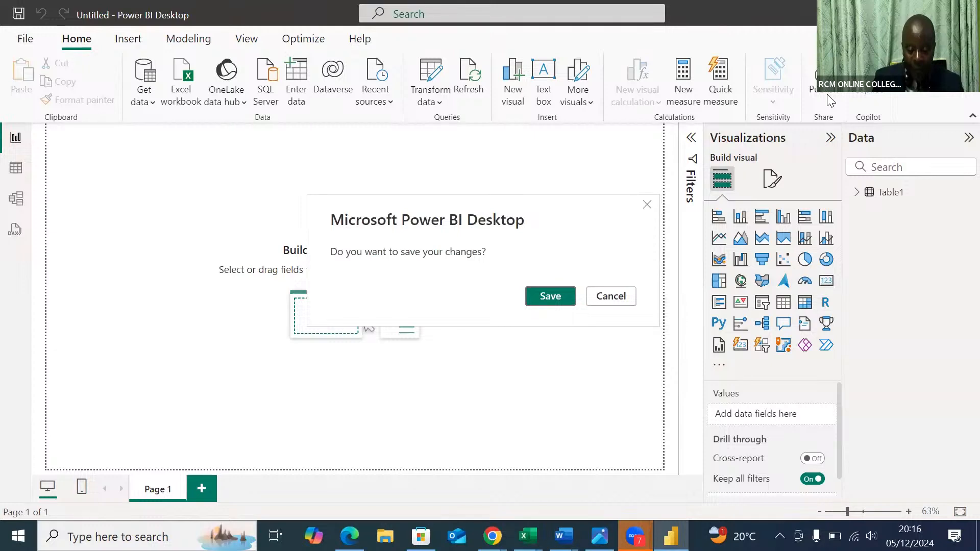
click(647, 205)
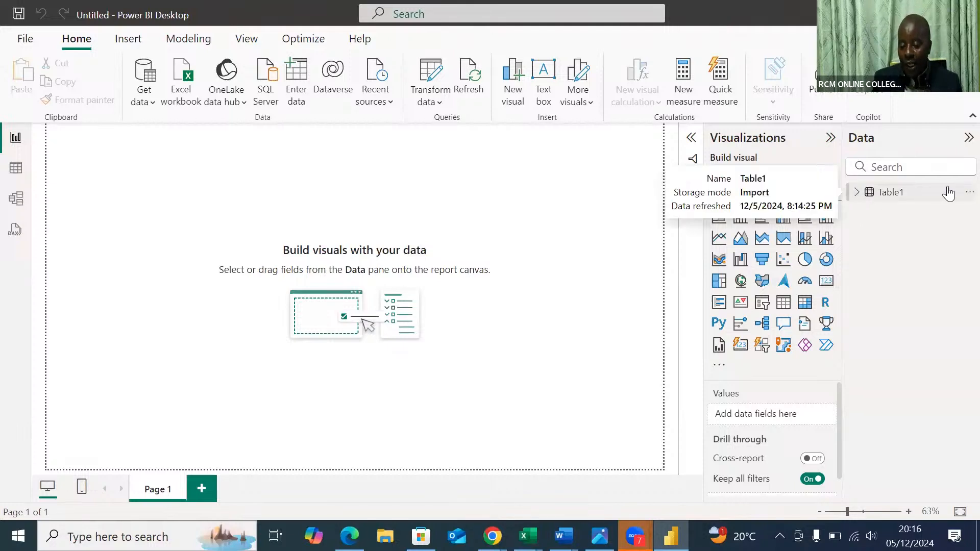
Step: Create a table visual on Page 1 from Table1's Beverage Brand field, and enlarge it in width and height
click(857, 194)
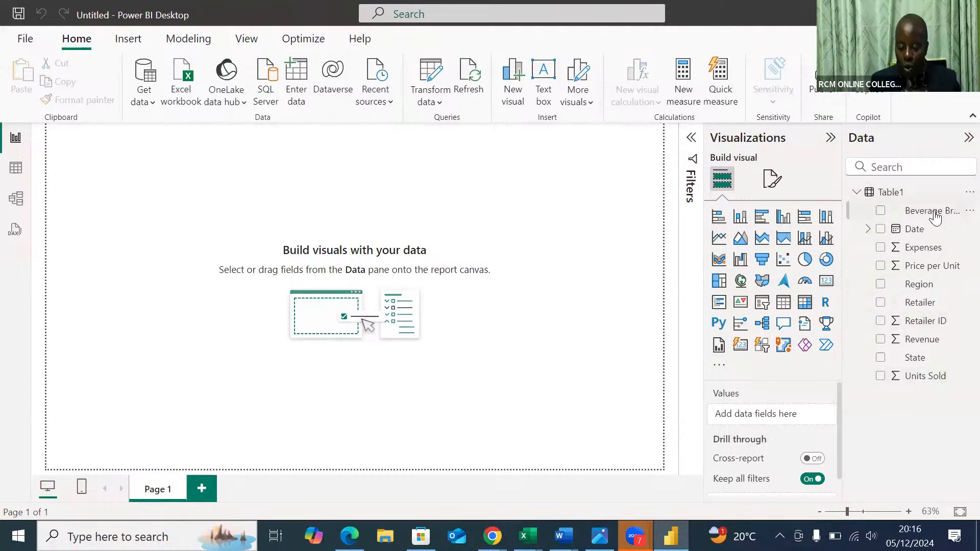
drag(935, 217, 252, 226)
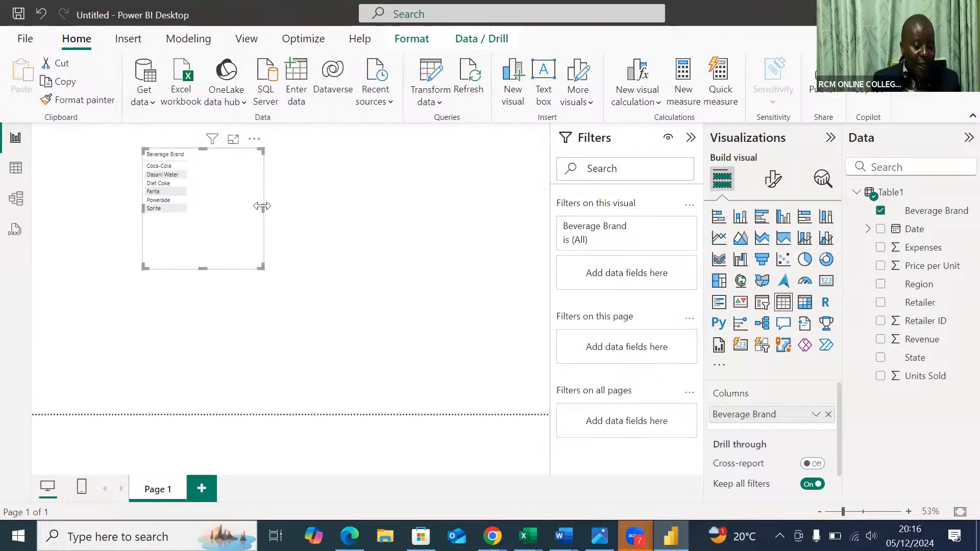
drag(262, 207, 457, 236)
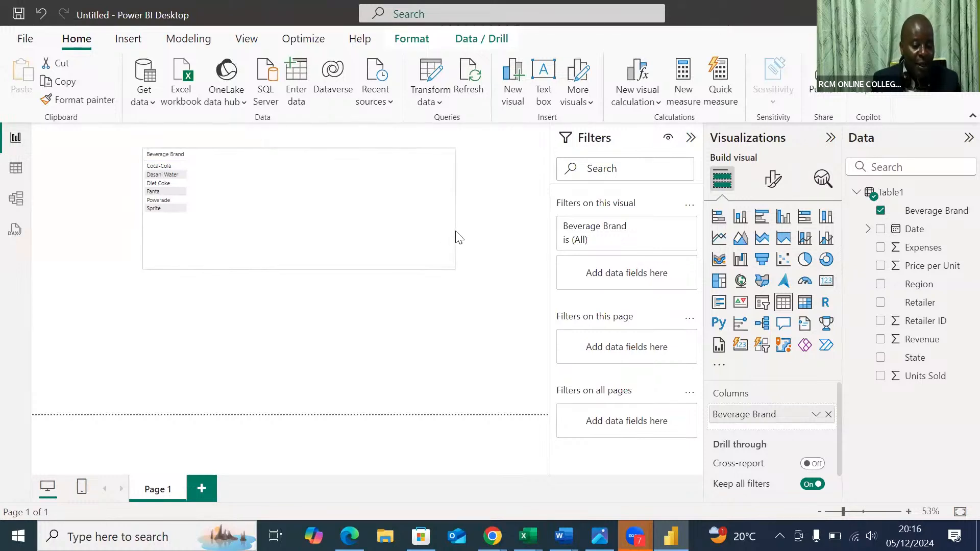
drag(300, 268, 296, 349)
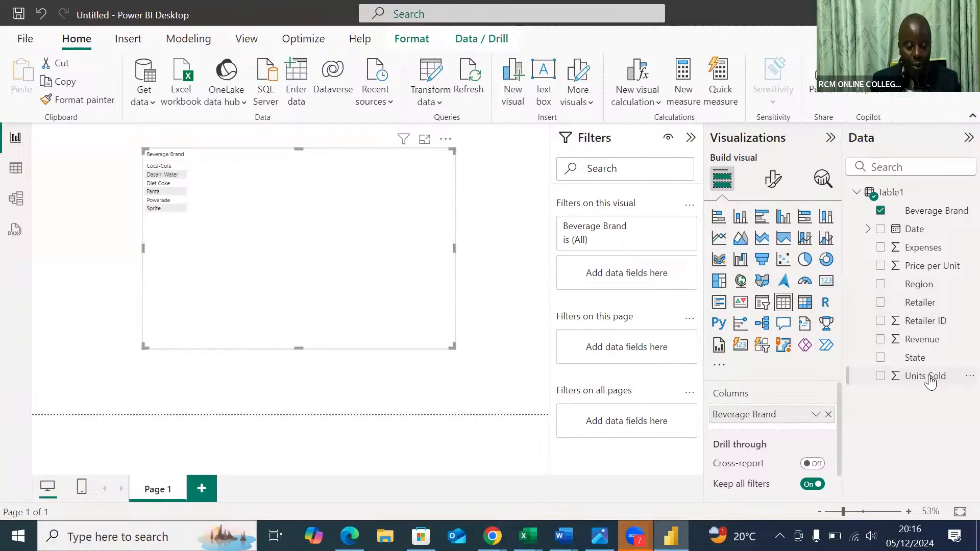
Step: Add the Units Sold and Revenue fields as summed columns to the Beverage Brand table visual
drag(929, 380, 329, 171)
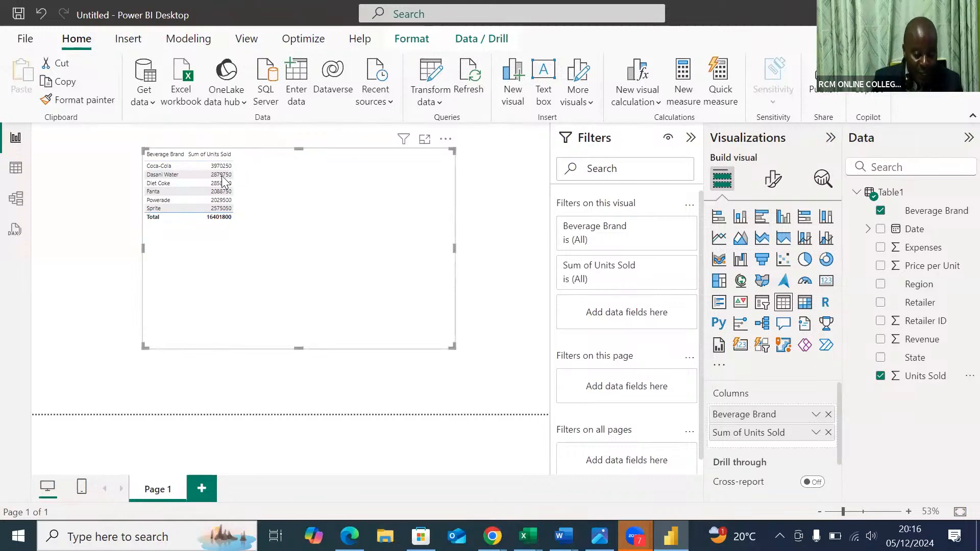
scroll(223, 180, down, 3)
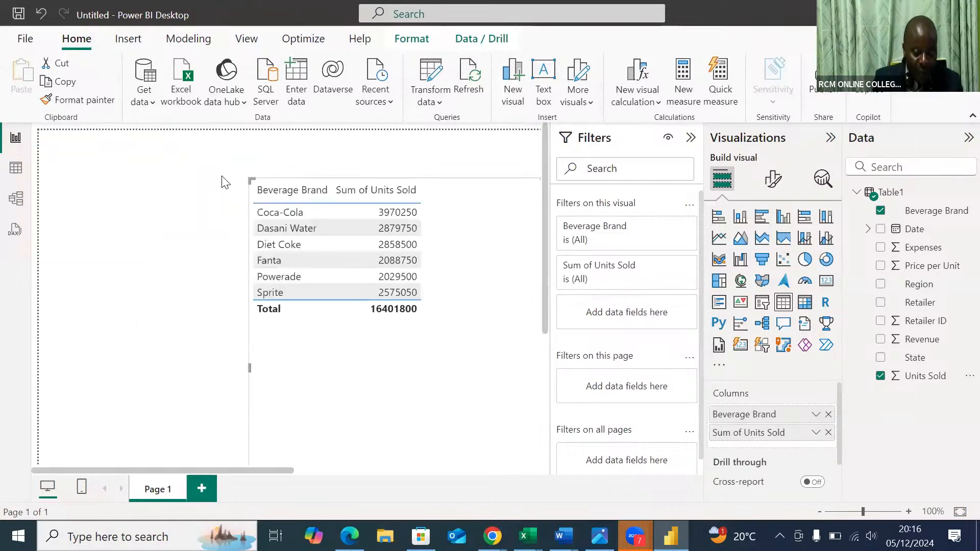
scroll(223, 181, up, 2)
scroll(223, 180, up, 3)
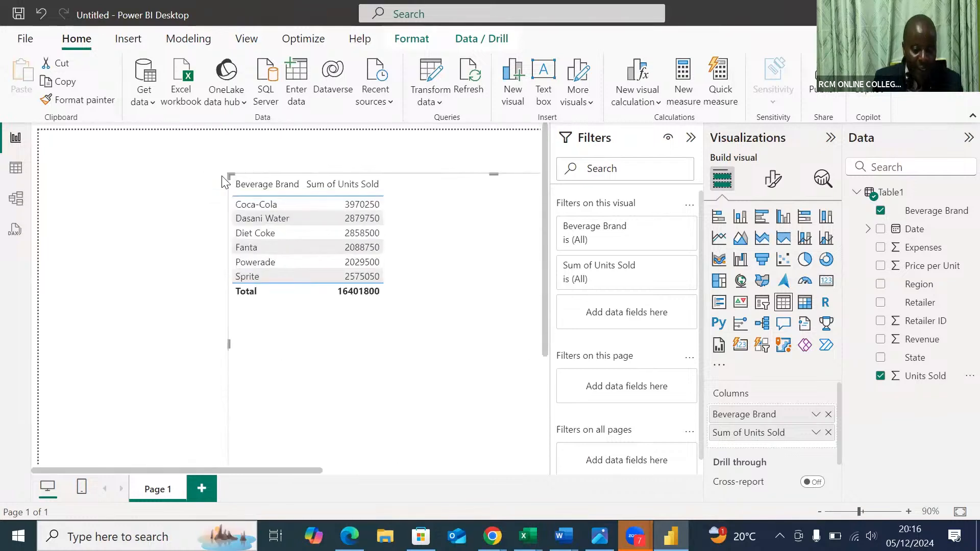
scroll(223, 180, down, 1)
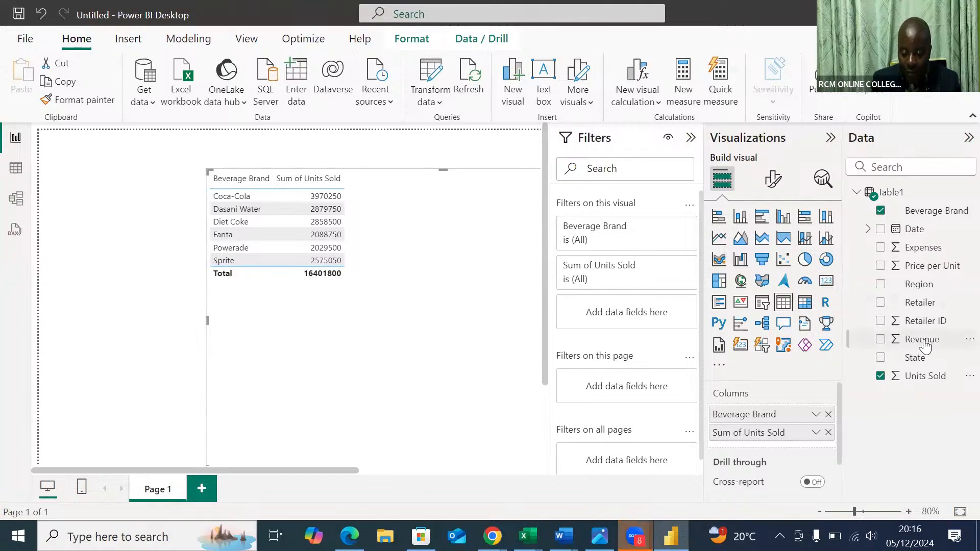
drag(924, 341, 422, 211)
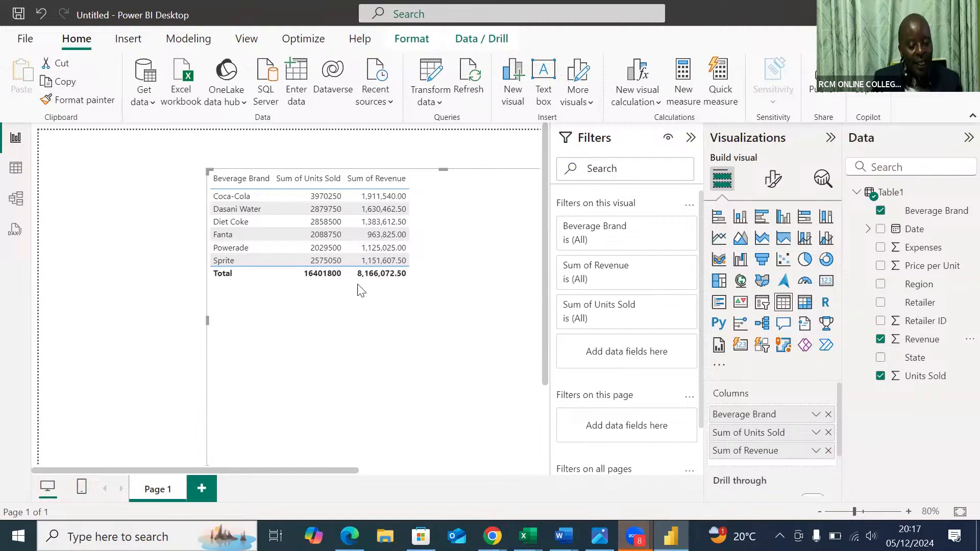